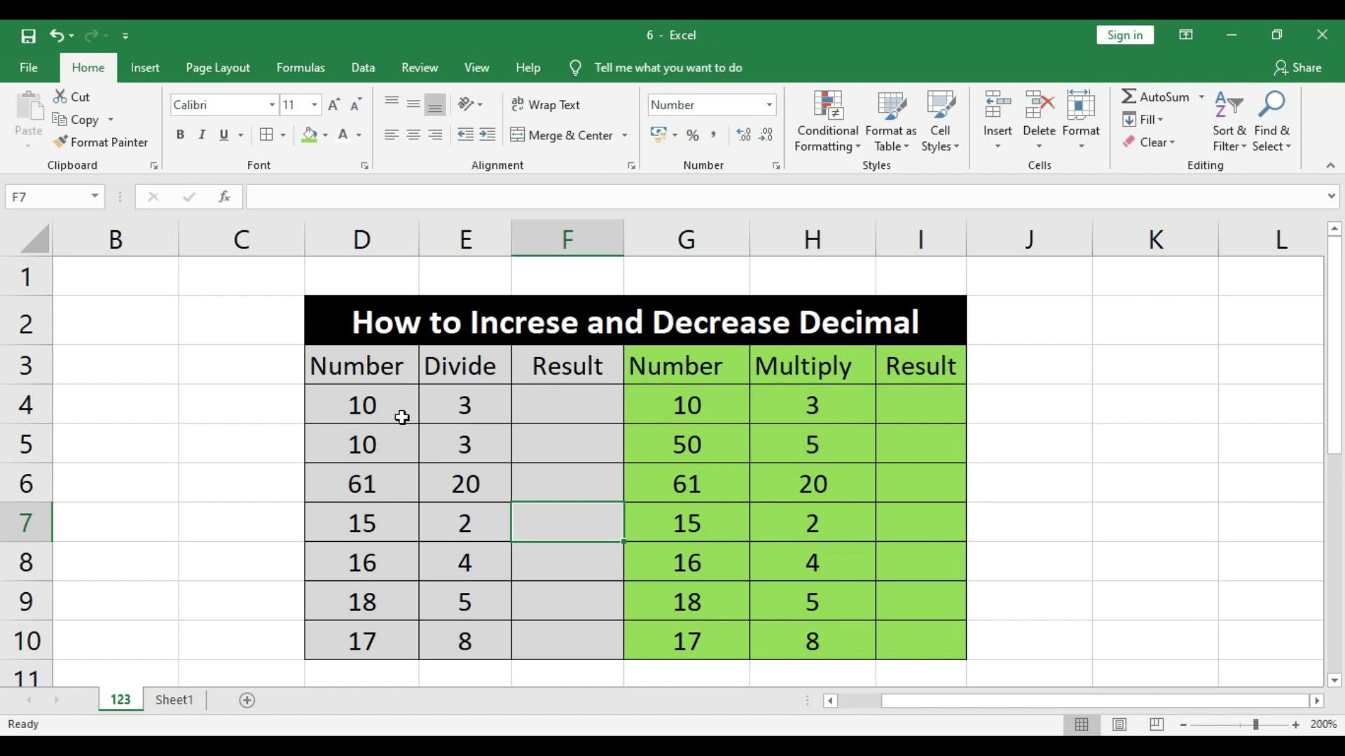
Step: Enter the formula =D4/E4 in cell F4 to divide the first number by its divisor
{"action": "left_click", "coordinate": [364, 397]}
{"action": "left_click", "coordinate": [476, 401]}
{"action": "left_click", "coordinate": [558, 400]}
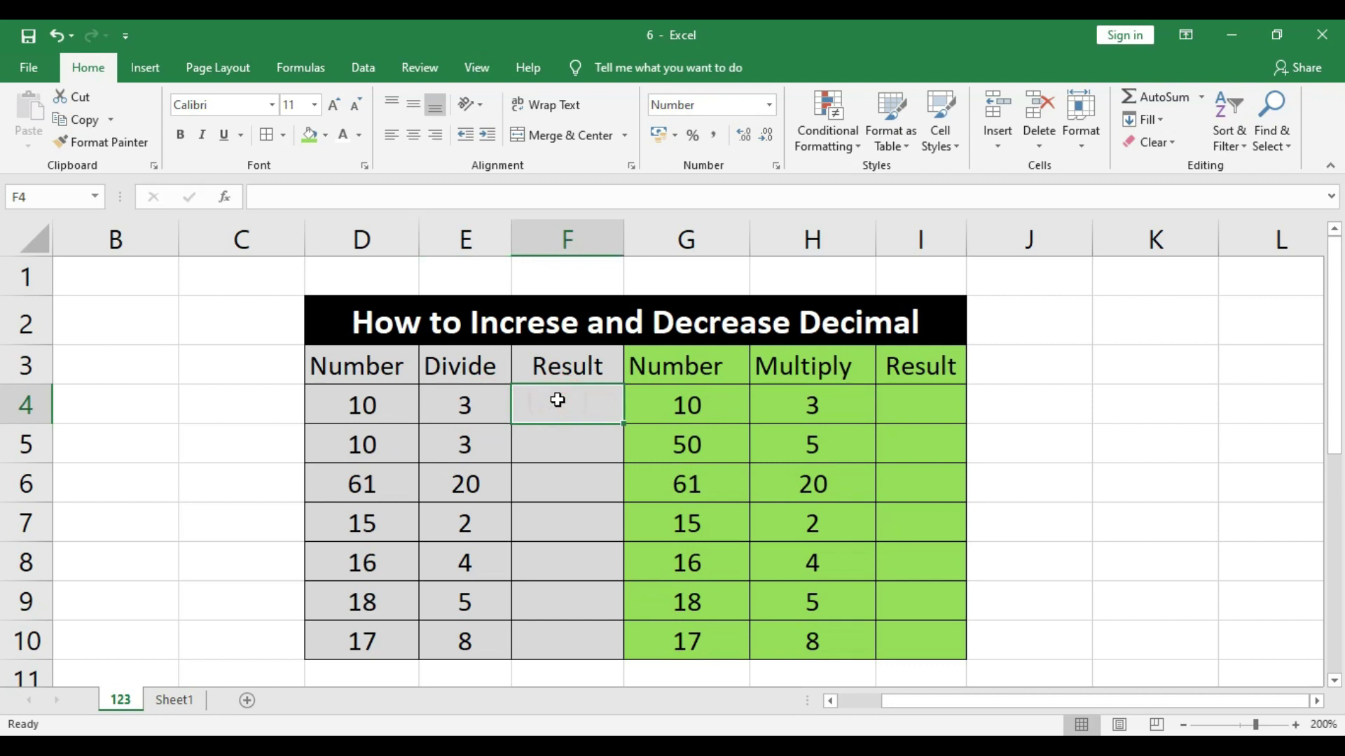
{"action": "type", "text": "="}
{"action": "left_click", "coordinate": [412, 405]}
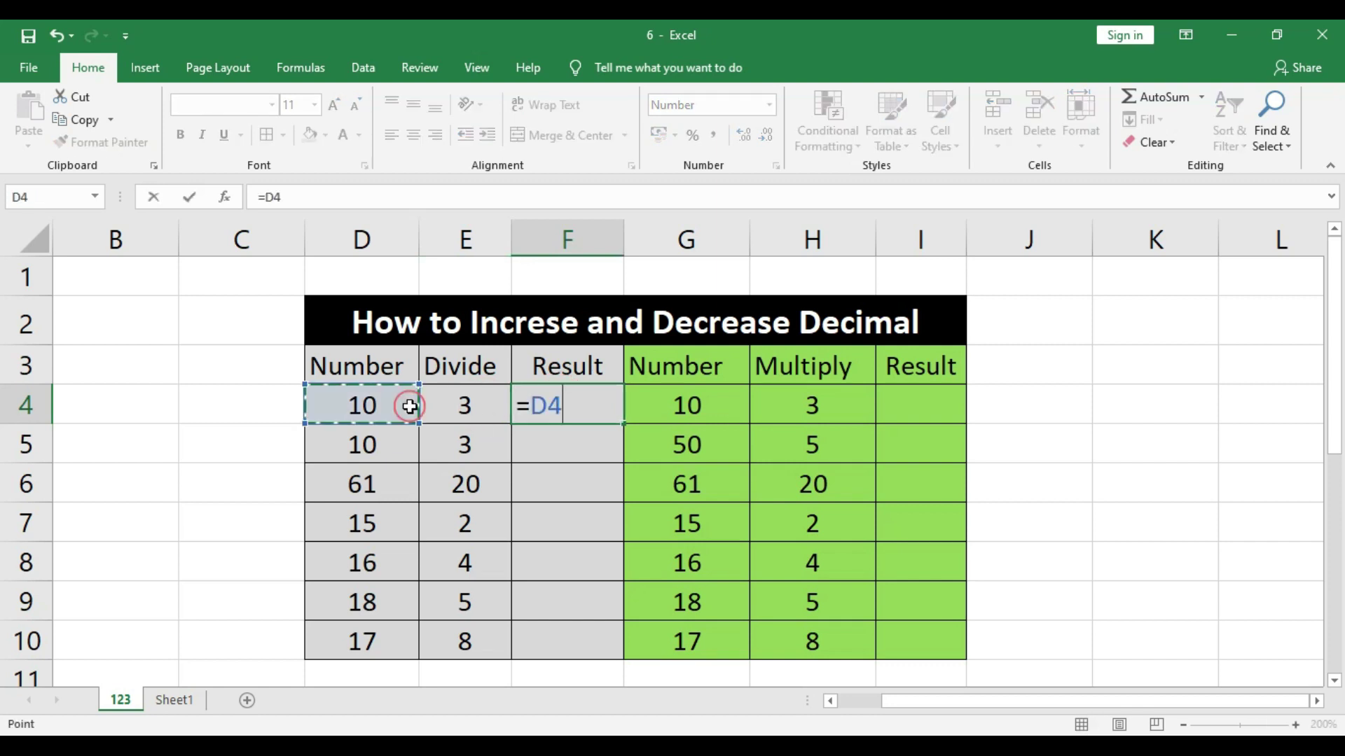
{"action": "type", "text": "/"}
{"action": "left_click", "coordinate": [467, 397]}
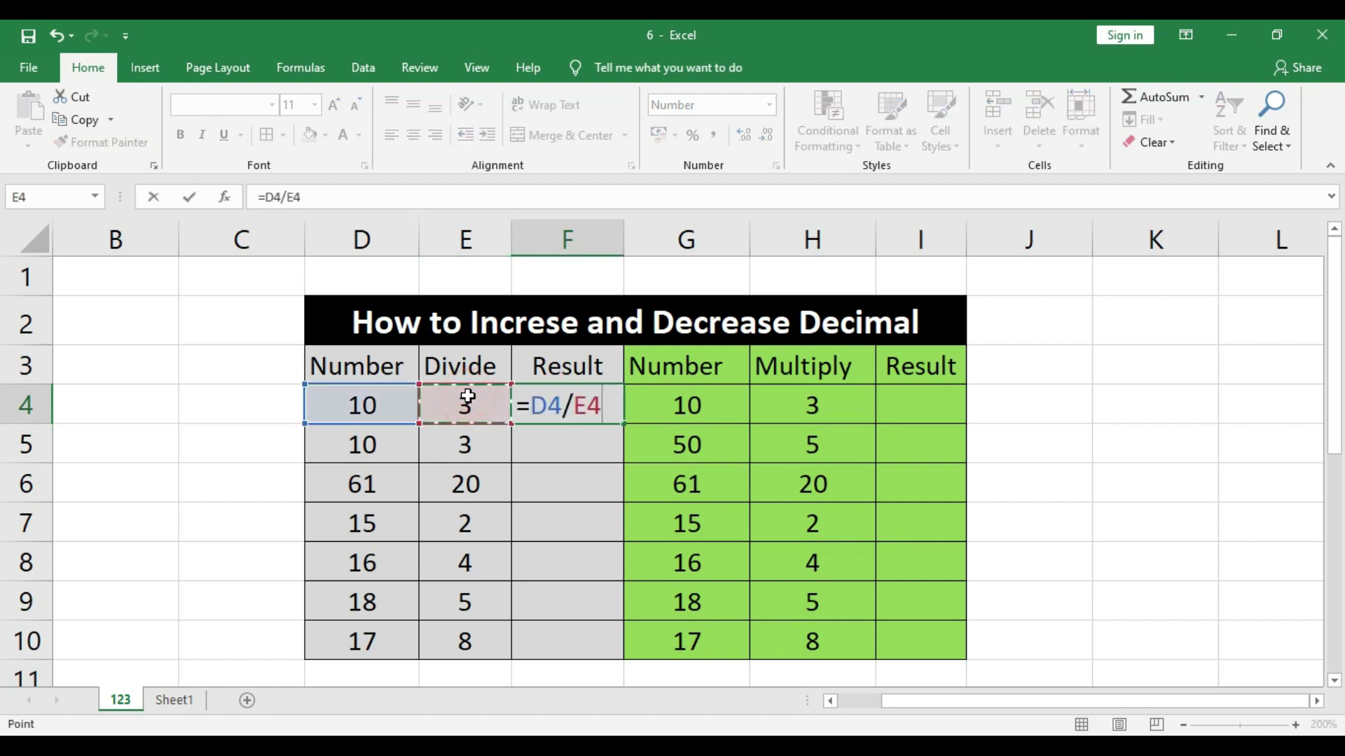
{"action": "key", "text": "Return"}
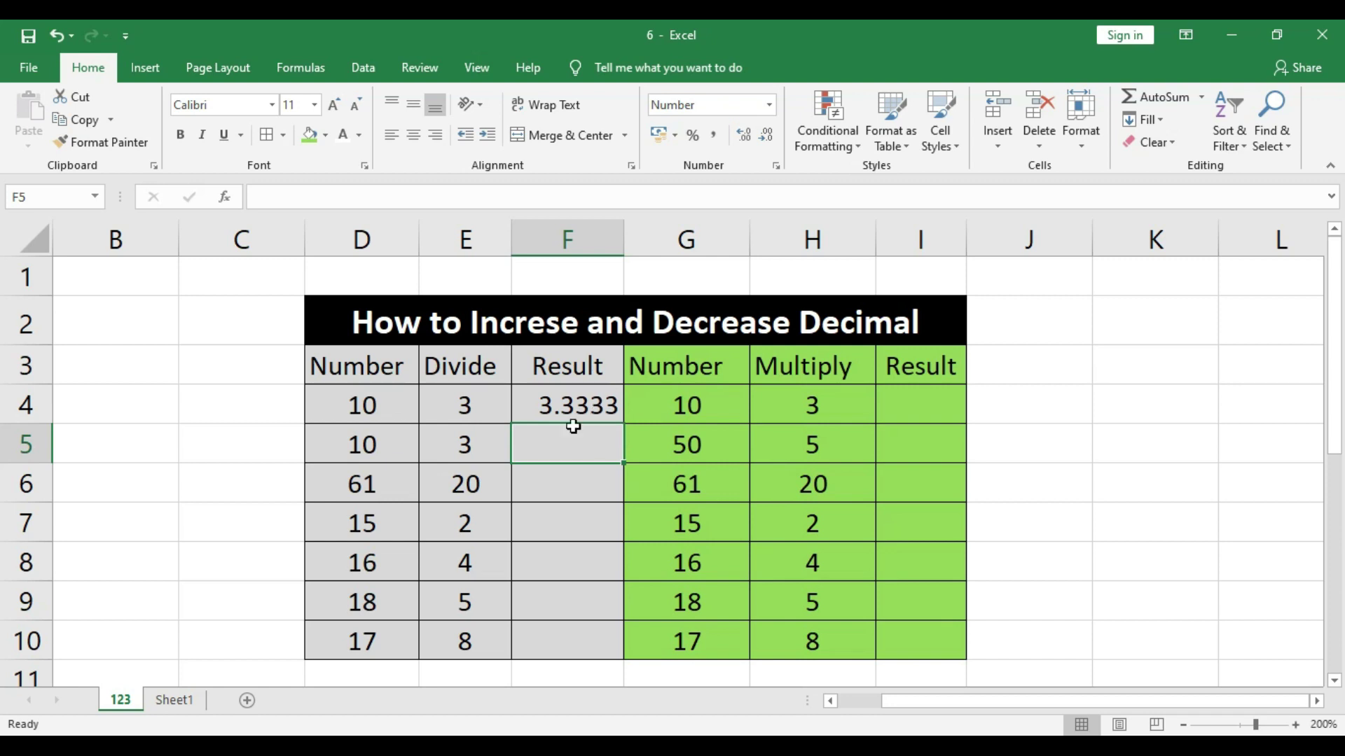
{"action": "left_click", "coordinate": [600, 514]}
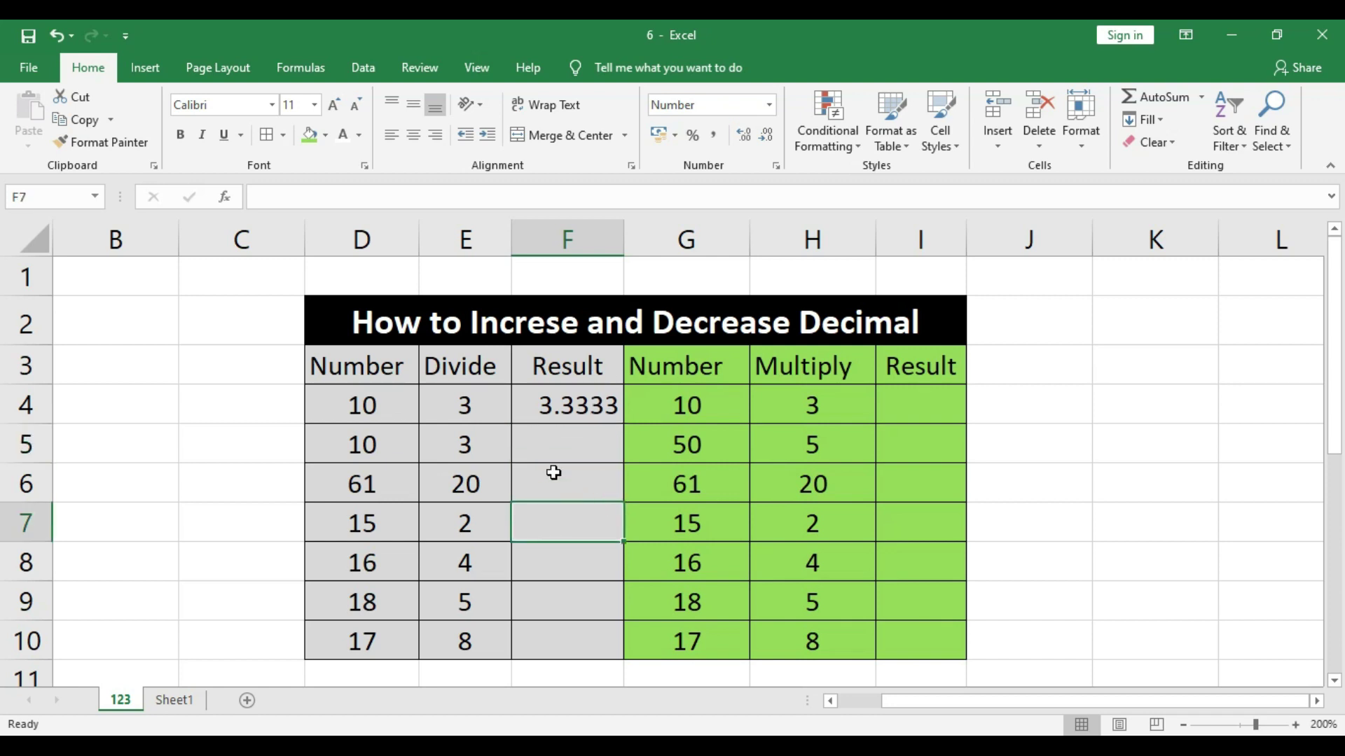
Step: Decrease the decimals of the result in F4 to one place, and increase them to two decimal places
{"action": "left_click", "coordinate": [589, 401]}
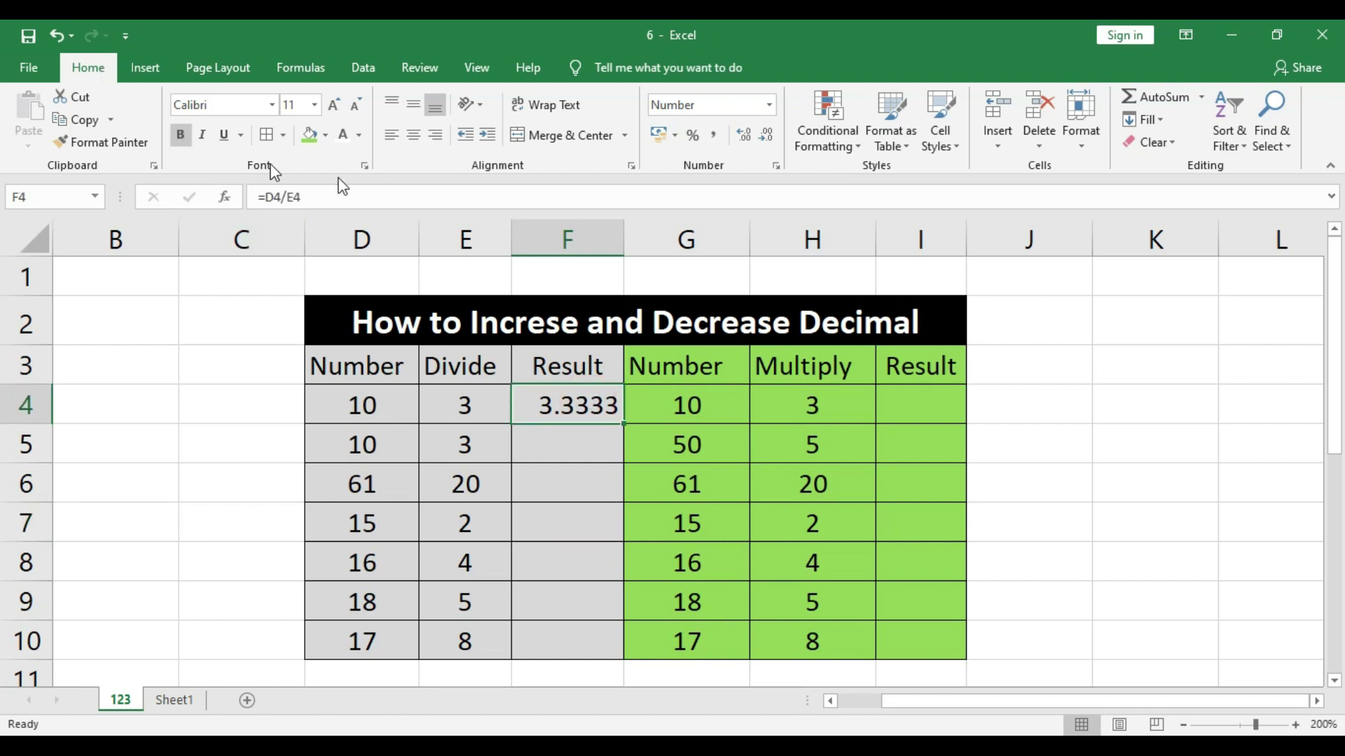
{"action": "left_click", "coordinate": [769, 135]}
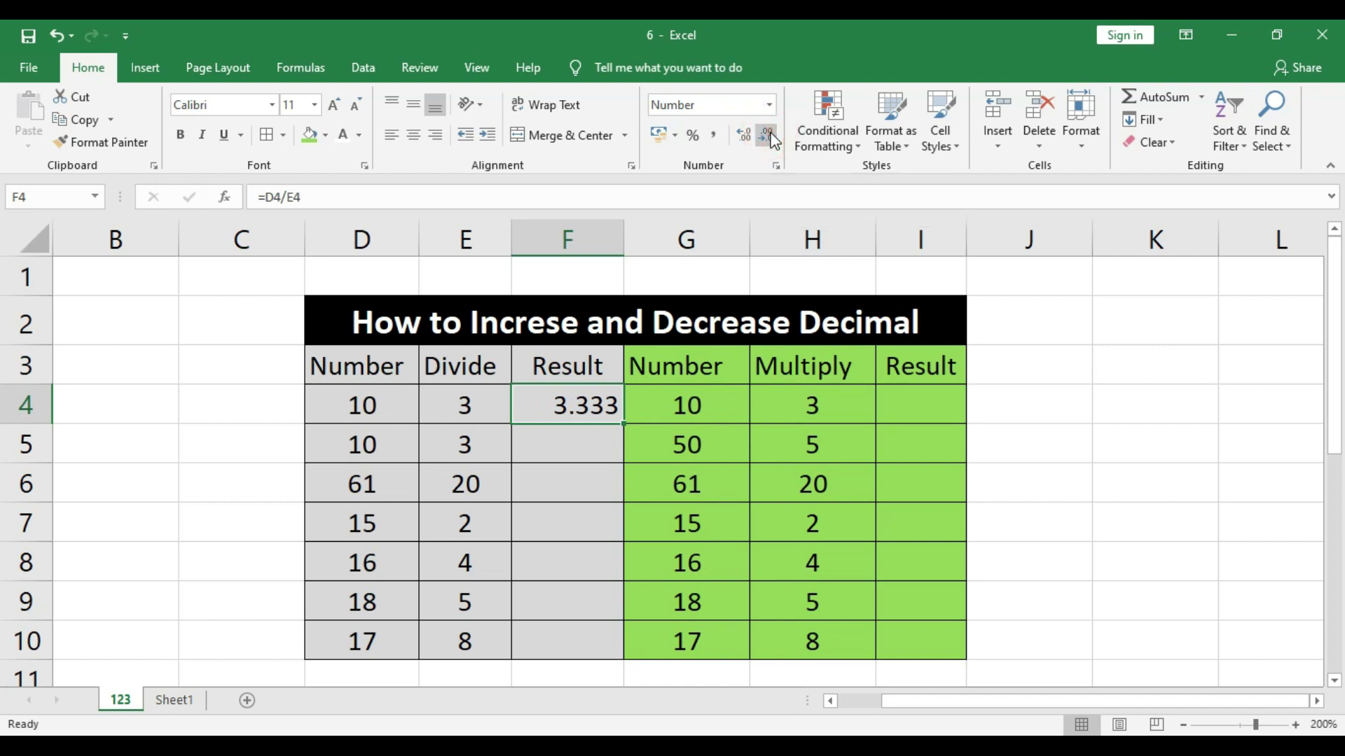
{"action": "left_click", "coordinate": [768, 135]}
{"action": "left_click", "coordinate": [768, 135]}
{"action": "left_click", "coordinate": [745, 138]}
Step: Enter the formula =D5/E5 in cell F5
{"action": "left_click", "coordinate": [597, 444]}
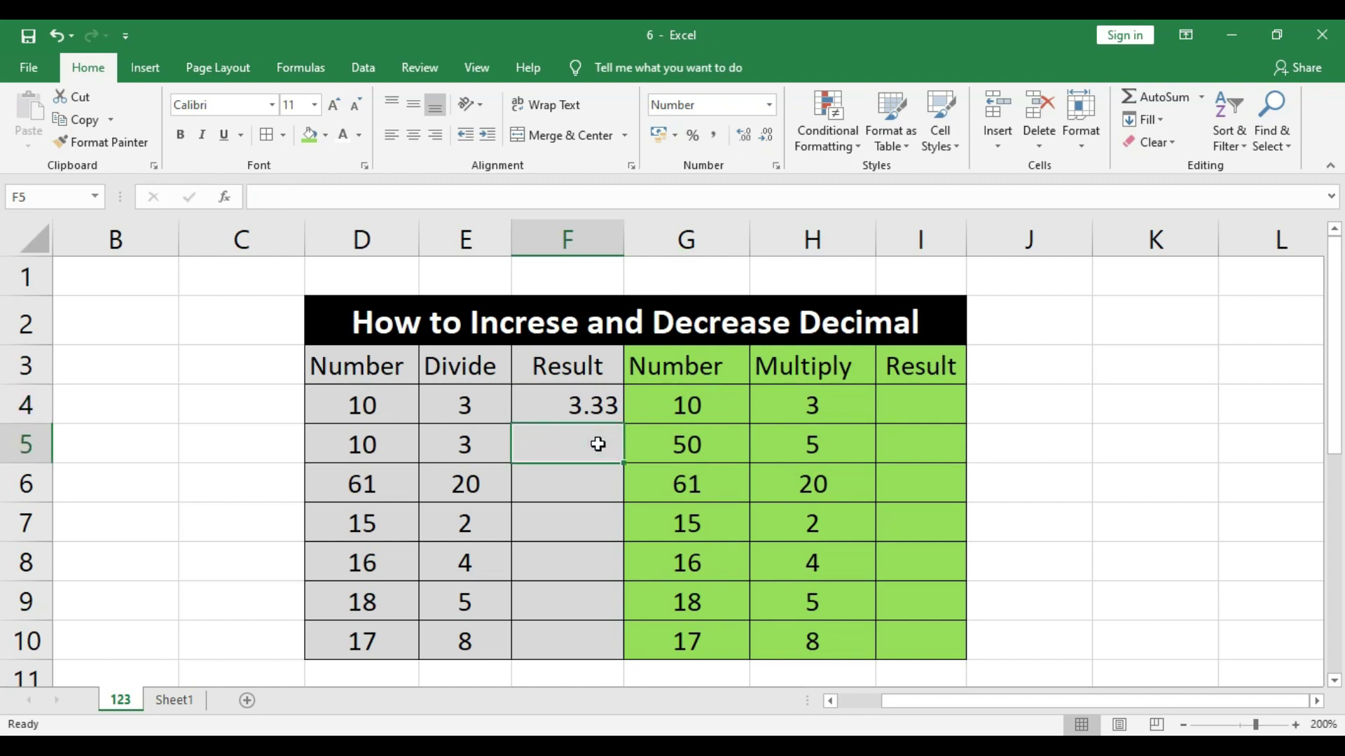
{"action": "type", "text": "="}
{"action": "left_click", "coordinate": [394, 451]}
{"action": "type", "text": "/"}
{"action": "left_click", "coordinate": [486, 444]}
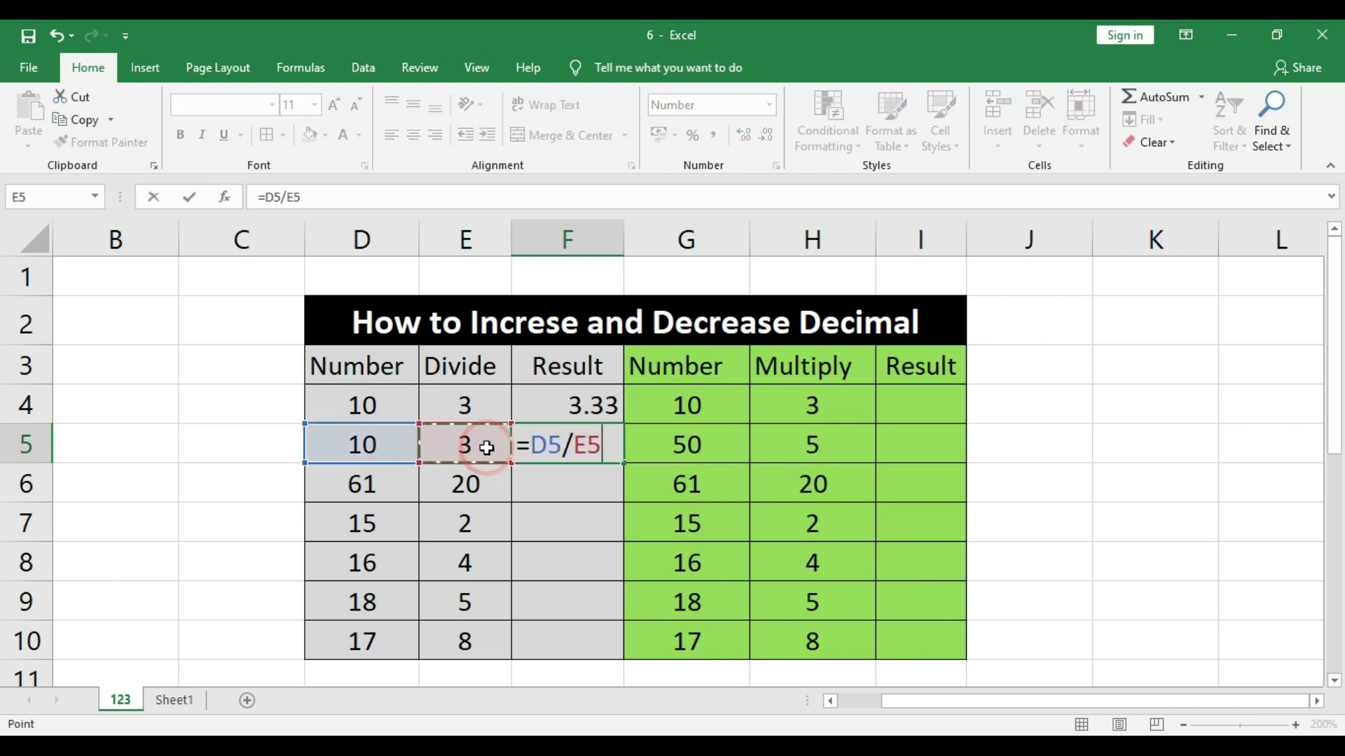
{"action": "key", "text": "Return"}
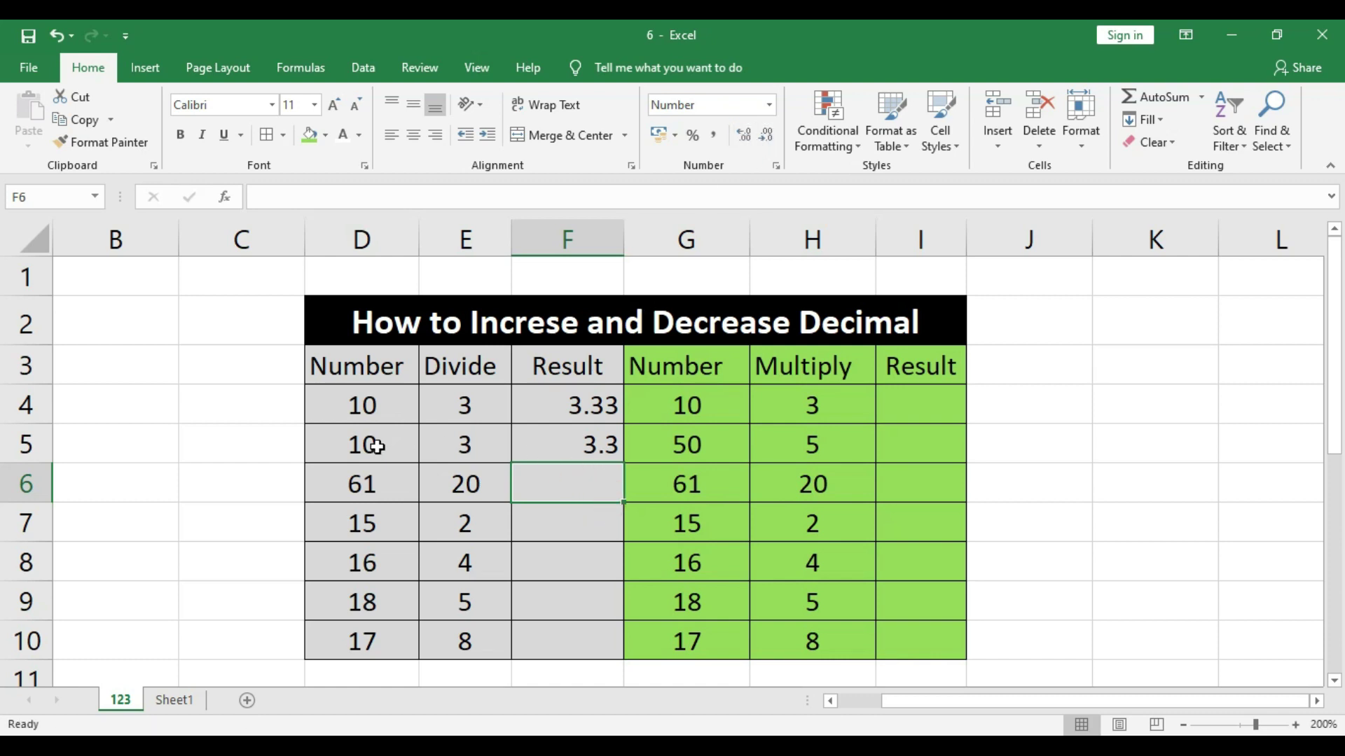
Step: Set the Number format of cell F5 to 2 decimal places in the Format Cells dialog
{"action": "left_click", "coordinate": [602, 441]}
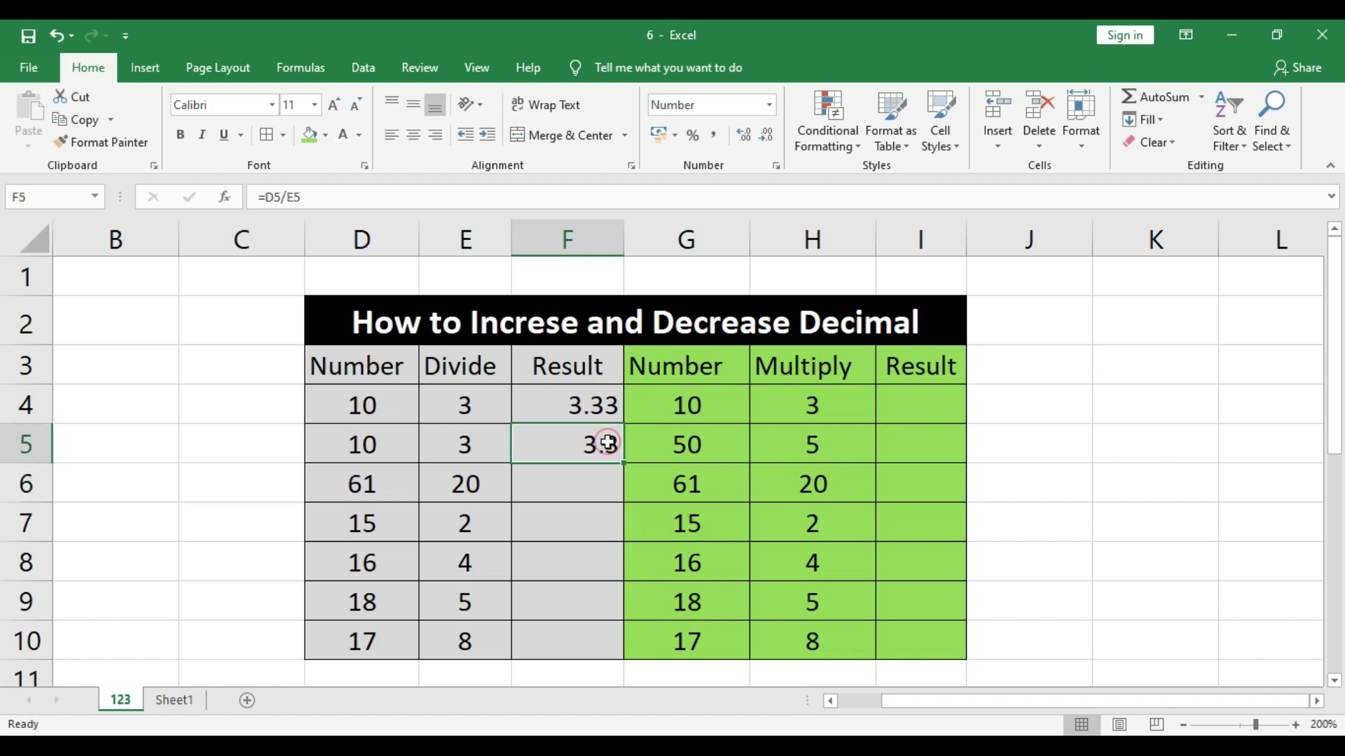
{"action": "right_click", "coordinate": [598, 450]}
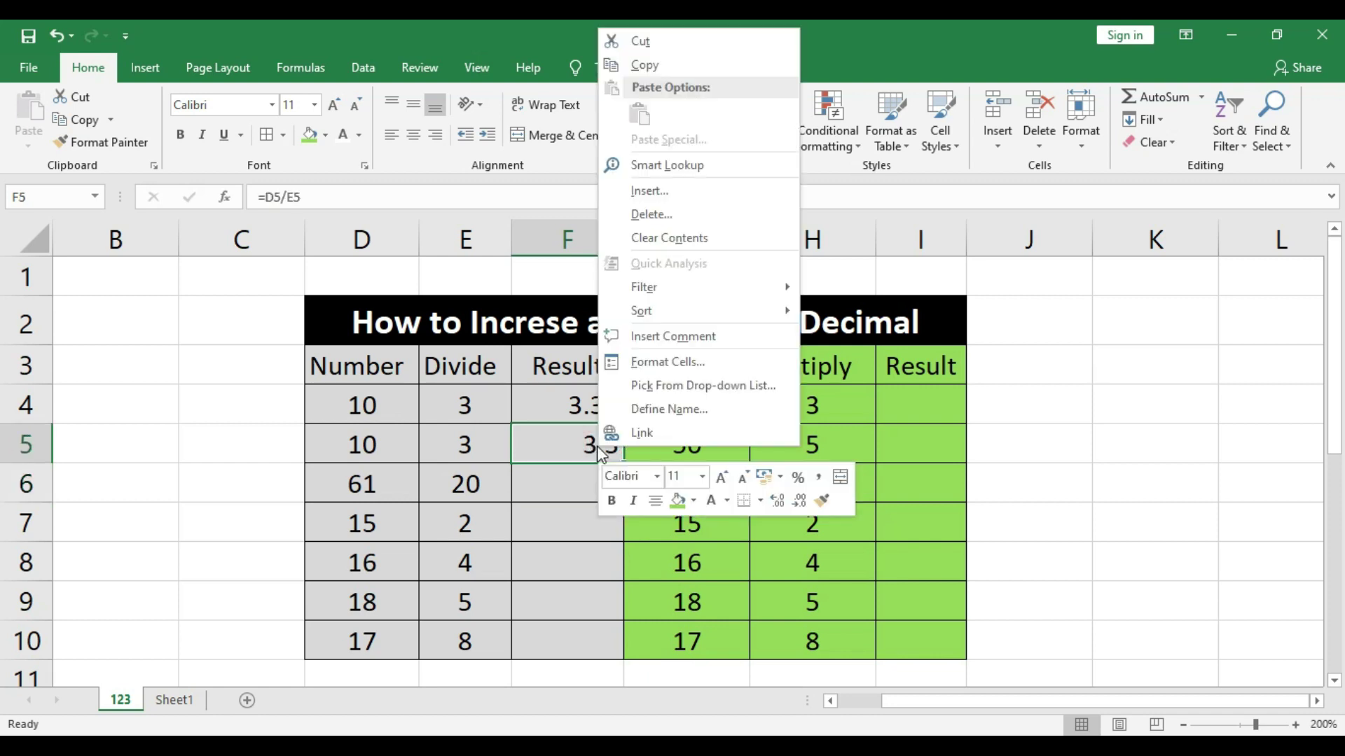
{"action": "left_click", "coordinate": [667, 361]}
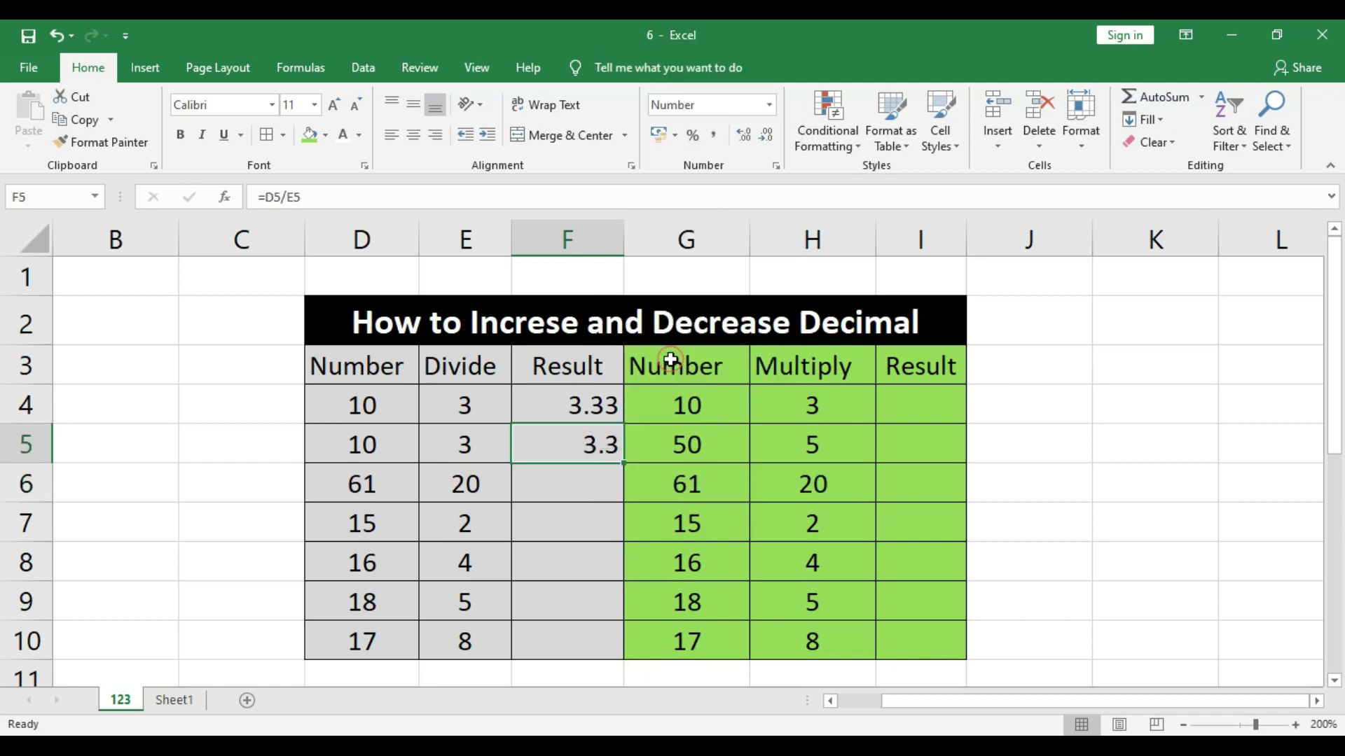
{"action": "left_click_drag", "start_coordinate": [557, 129], "coordinate": [906, 190]}
{"action": "left_click", "coordinate": [625, 271]}
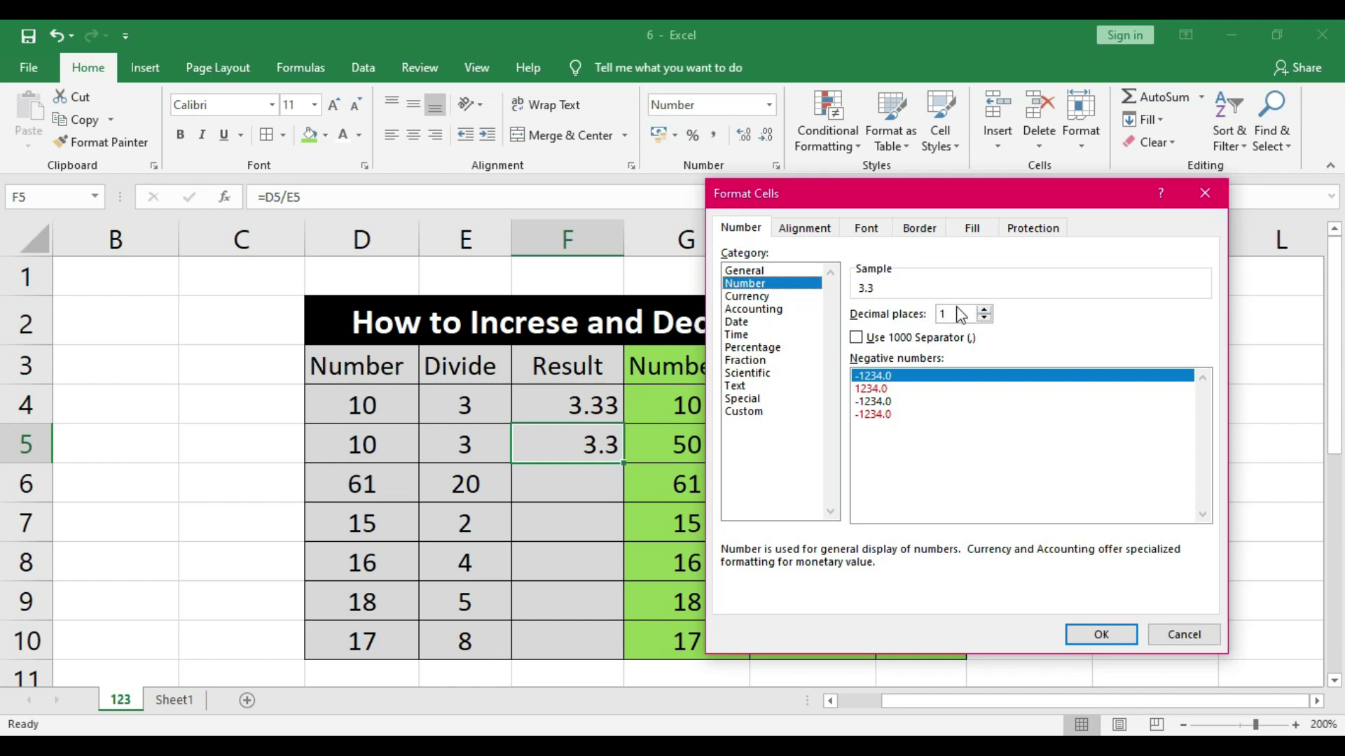
{"action": "left_click", "coordinate": [983, 311]}
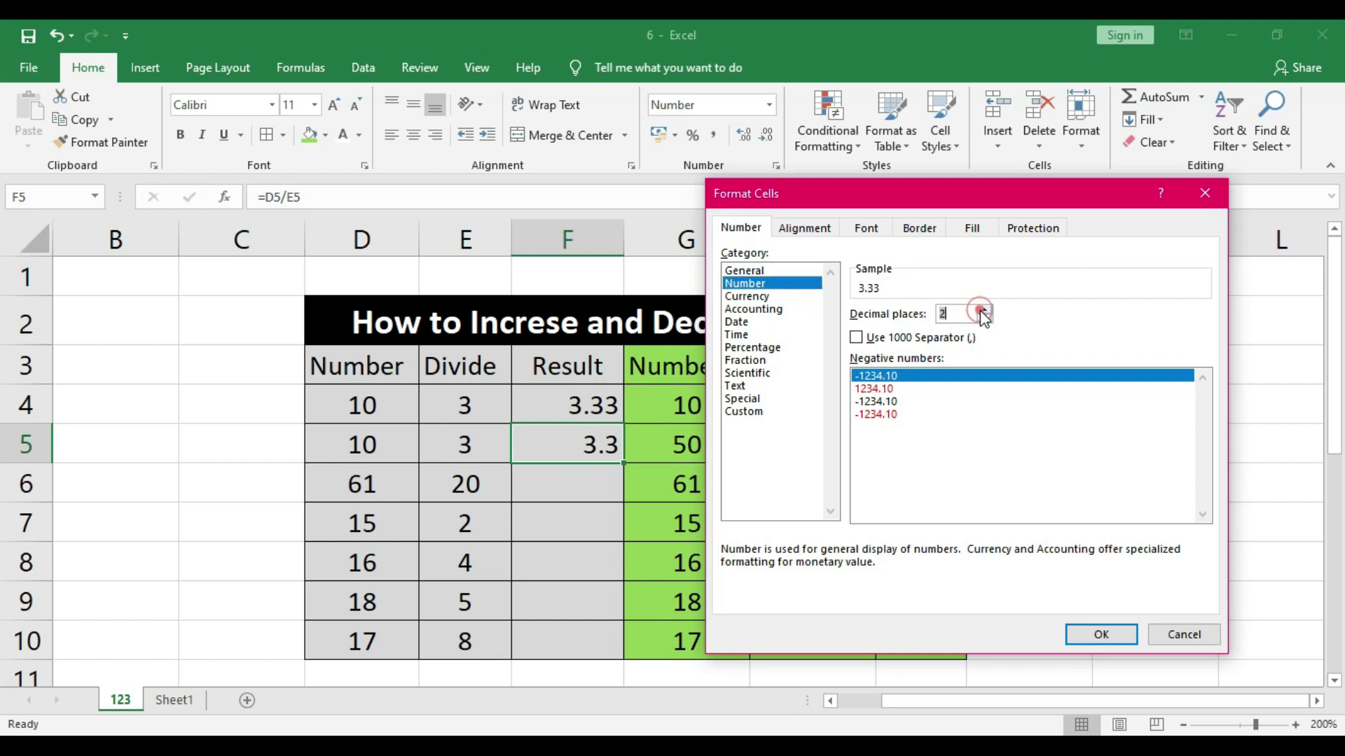
{"action": "left_click", "coordinate": [958, 314]}
{"action": "left_click", "coordinate": [1101, 635]}
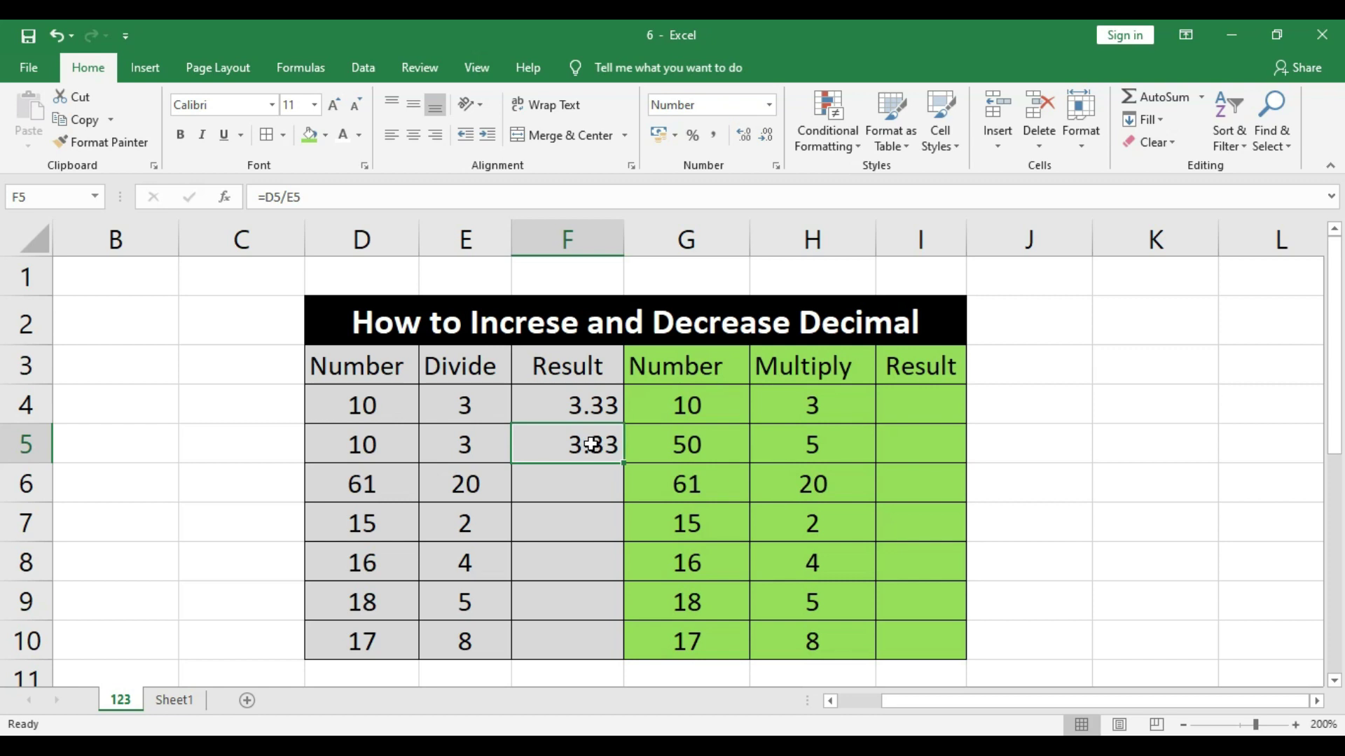
Step: Reopen the cell formatting of F5 and raise its Number format to 3 decimal places
{"action": "left_click", "coordinate": [603, 482]}
{"action": "left_click", "coordinate": [600, 445]}
{"action": "right_click", "coordinate": [604, 447]}
{"action": "left_click", "coordinate": [672, 364]}
{"action": "left_click", "coordinate": [466, 210]}
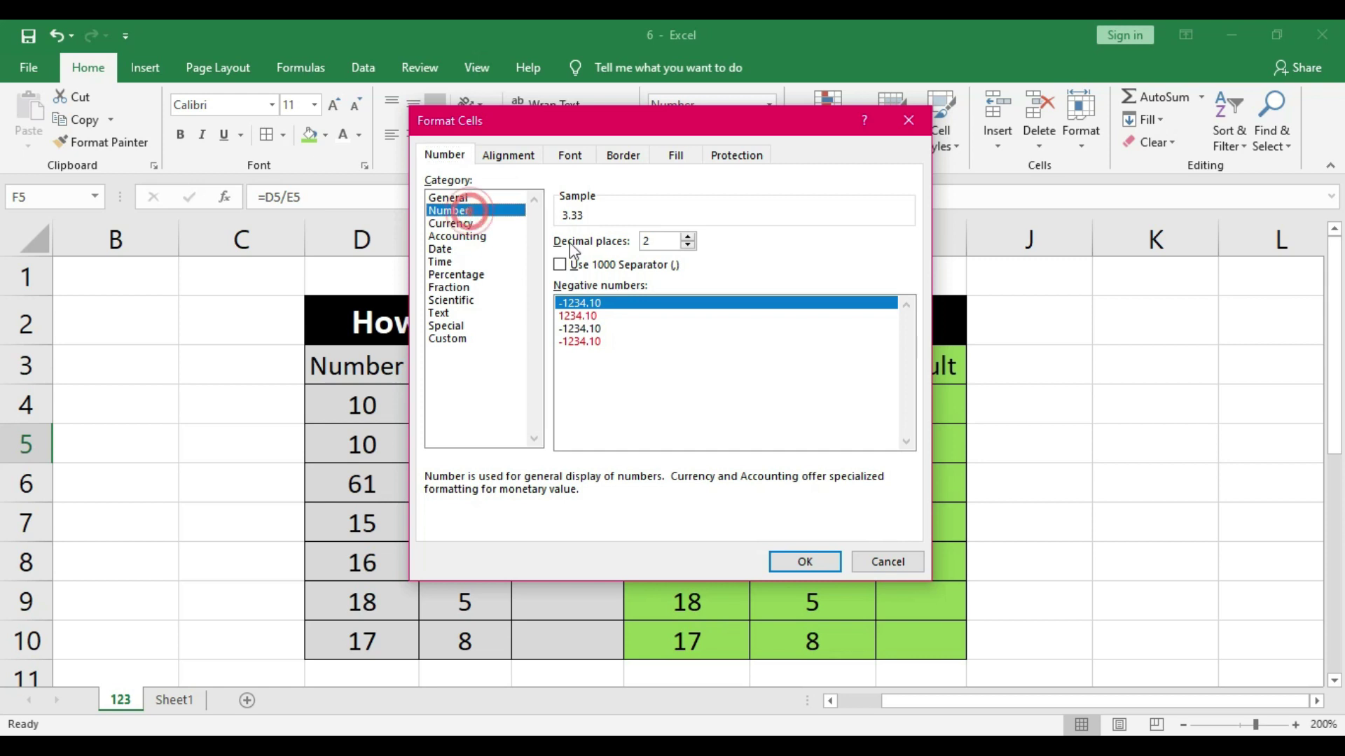
{"action": "left_click", "coordinate": [688, 237]}
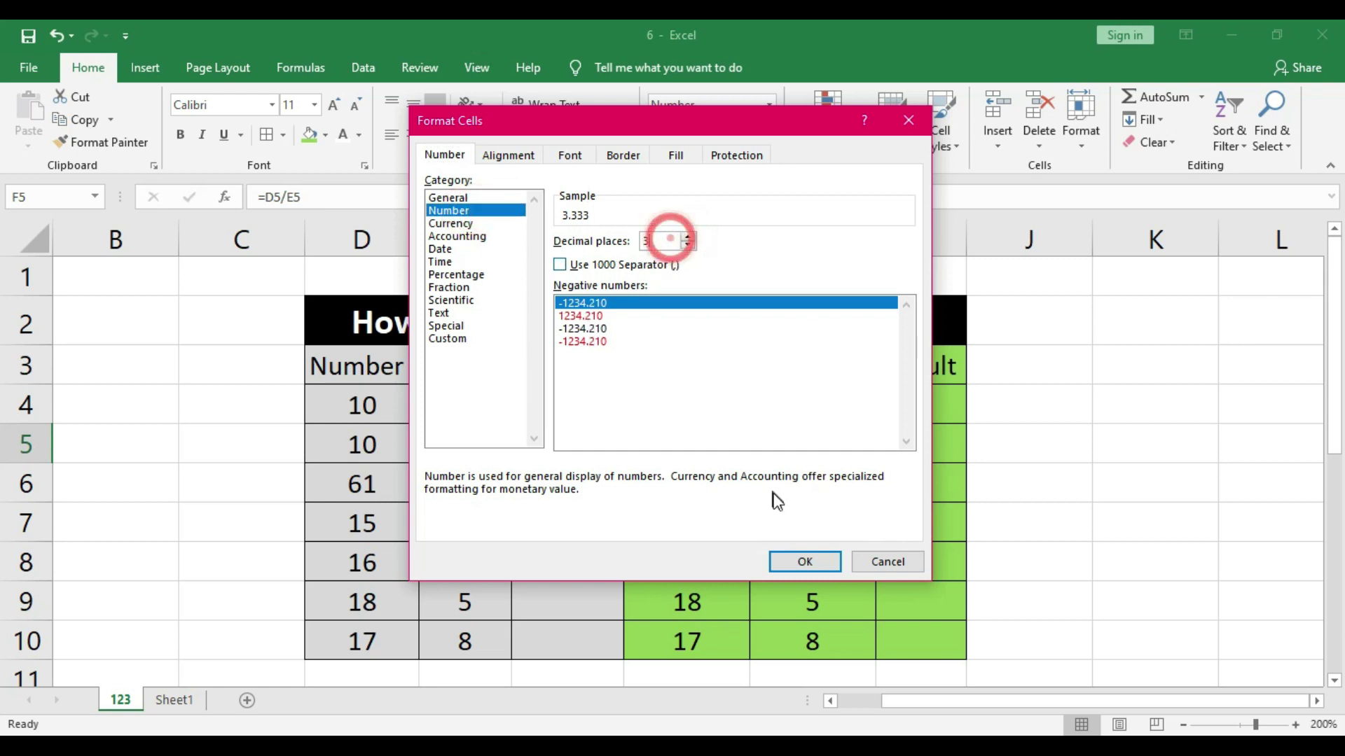
{"action": "left_click", "coordinate": [805, 561]}
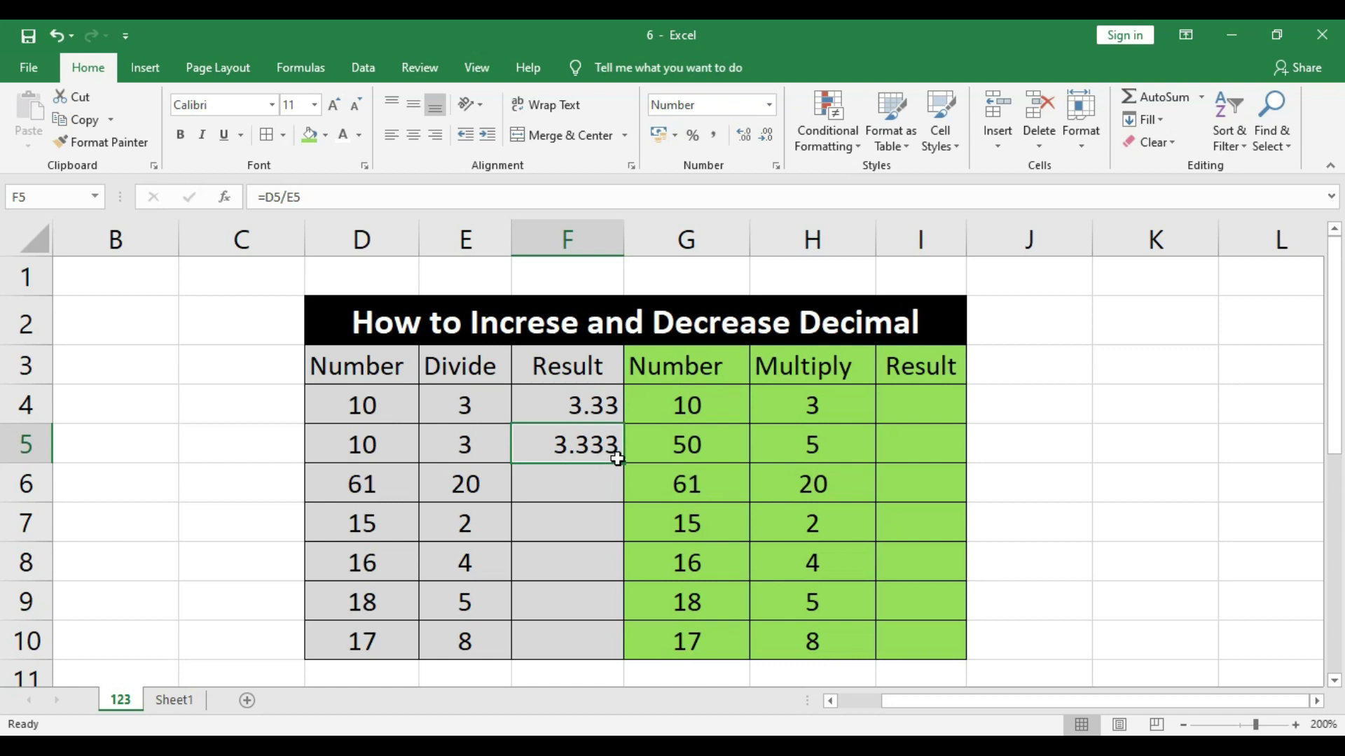
Step: Compare the number, divisor and result cells in rows 4 and 5
{"action": "left_click", "coordinate": [386, 408]}
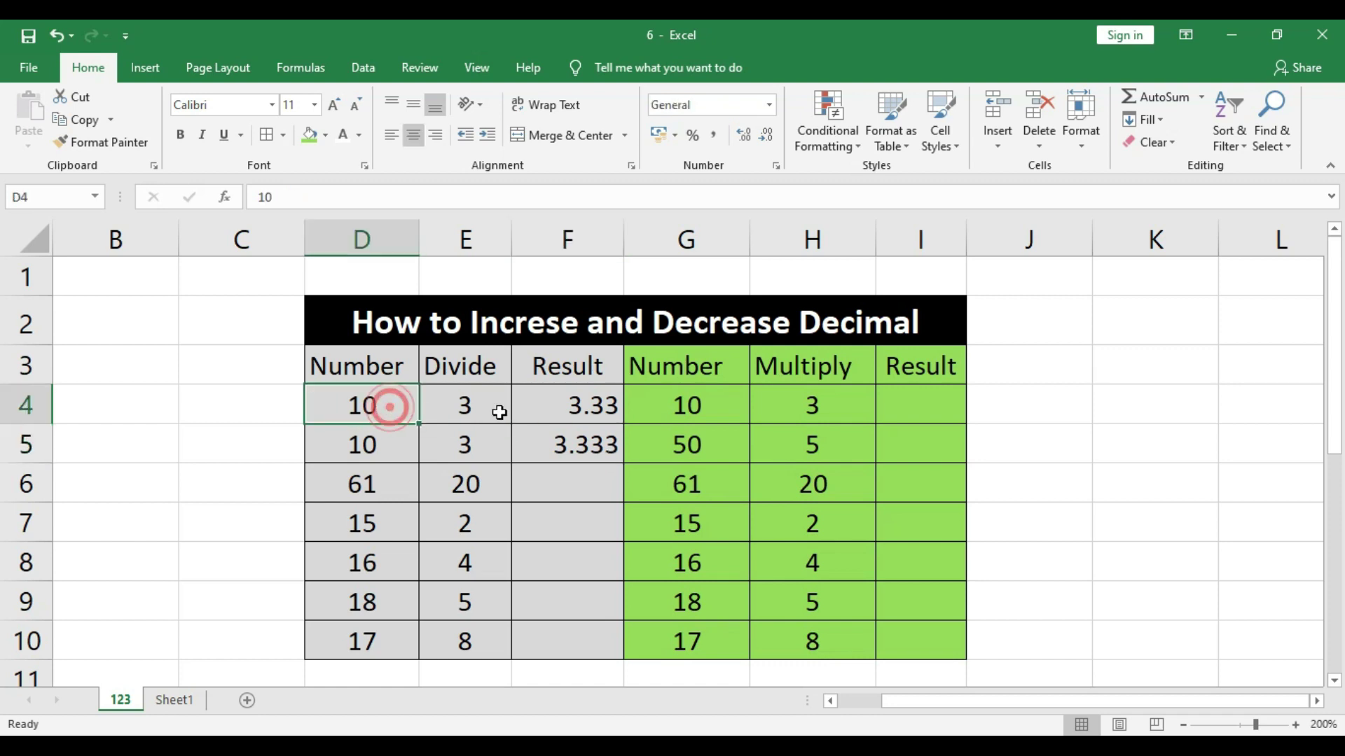
{"action": "left_click", "coordinate": [500, 412]}
{"action": "left_click", "coordinate": [595, 405]}
{"action": "left_click", "coordinate": [381, 444]}
{"action": "left_click", "coordinate": [464, 443]}
{"action": "left_click", "coordinate": [607, 447]}
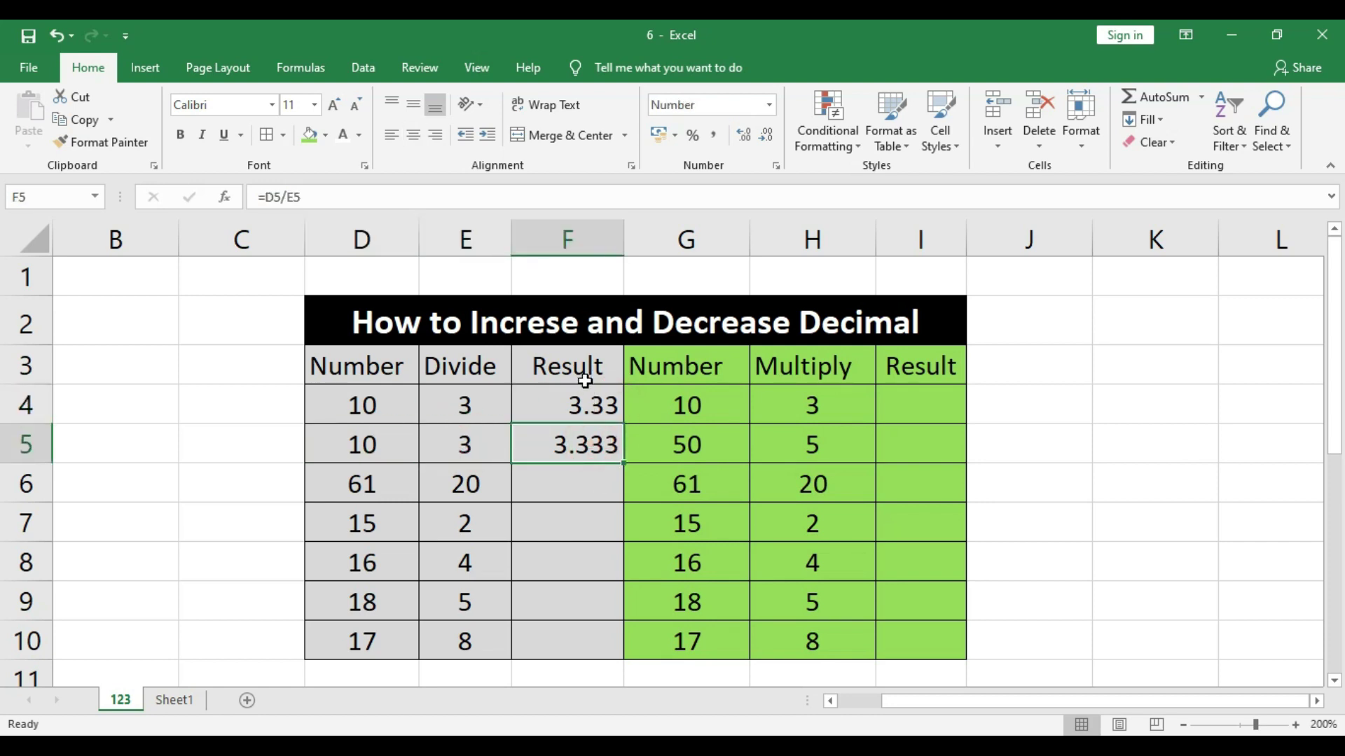
Step: Set D6 to 10 and E6 to 3, and fill the division formula from F5 down to F6
{"action": "left_click", "coordinate": [379, 489]}
{"action": "type", "text": "10"}
{"action": "key", "text": "Tab"}
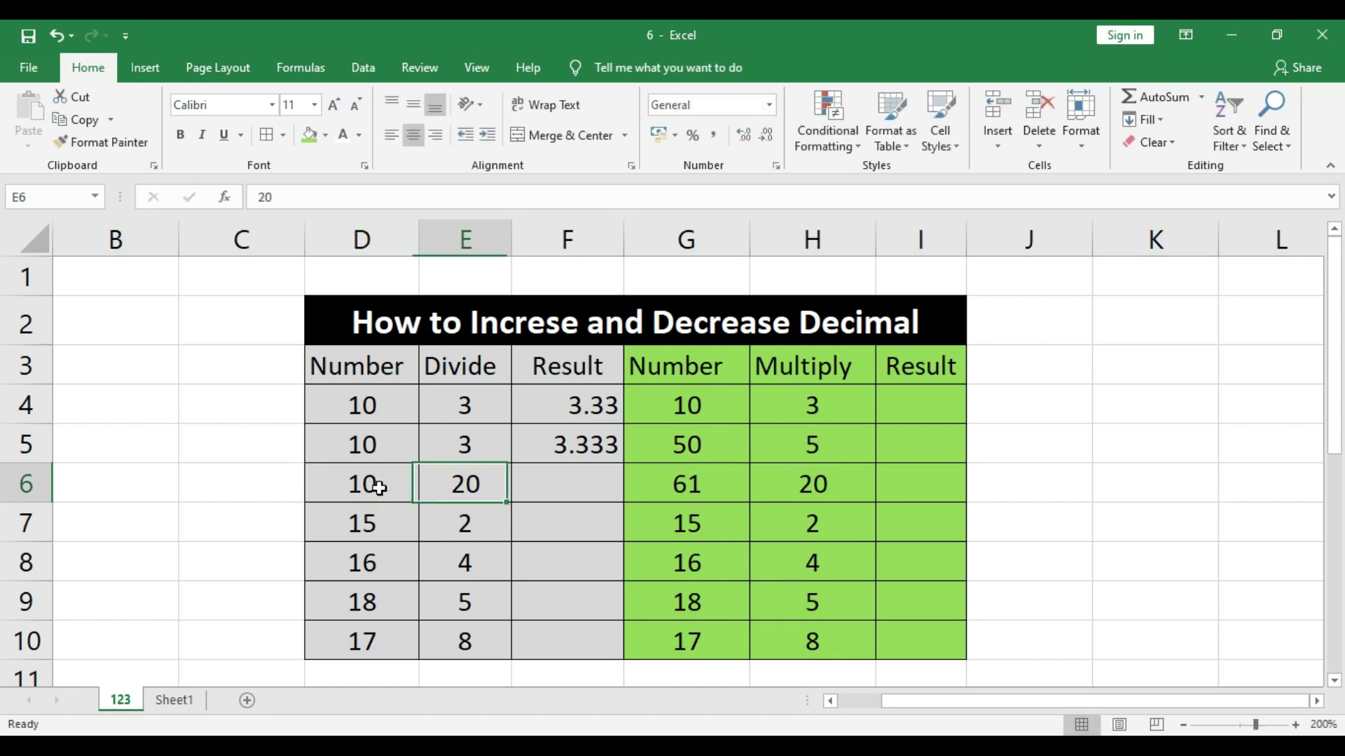
{"action": "type", "text": "3"}
{"action": "left_click", "coordinate": [537, 485]}
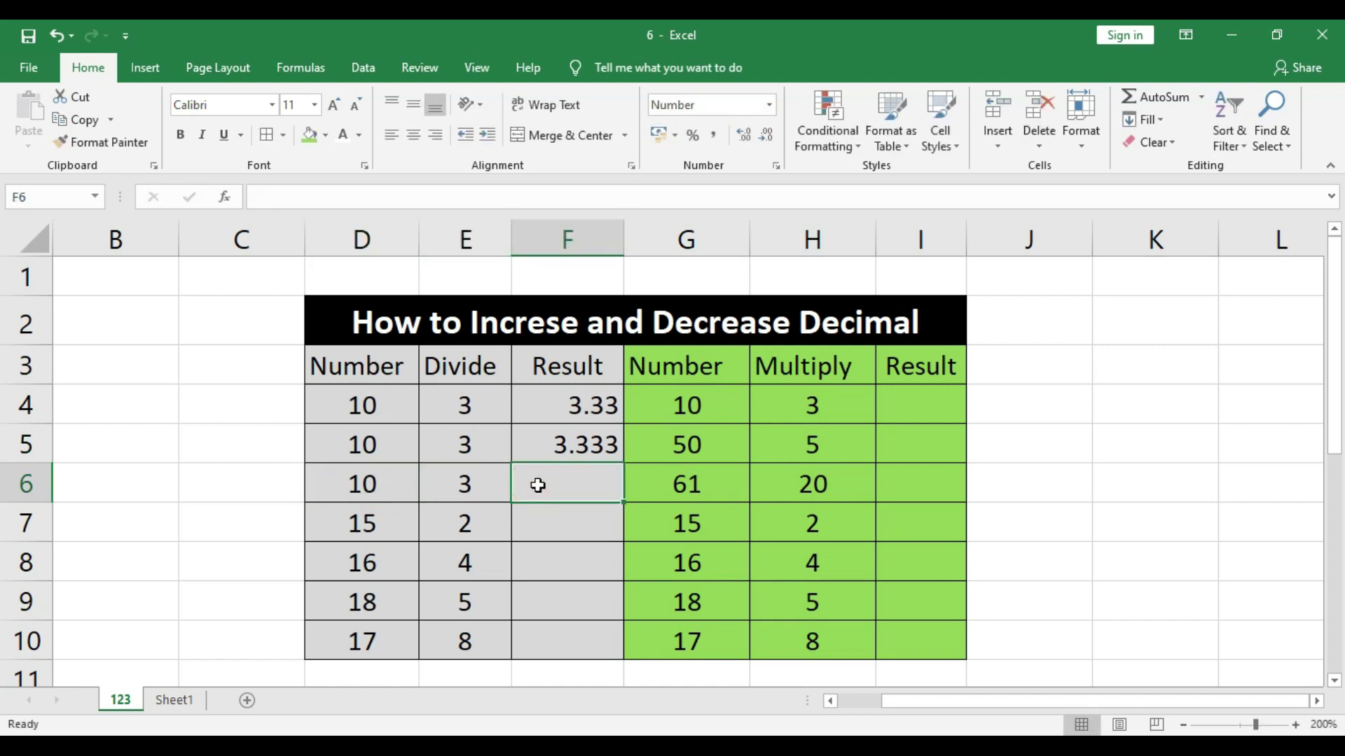
{"action": "left_click", "coordinate": [601, 442]}
{"action": "left_click_drag", "start_coordinate": [623, 463], "coordinate": [627, 500]}
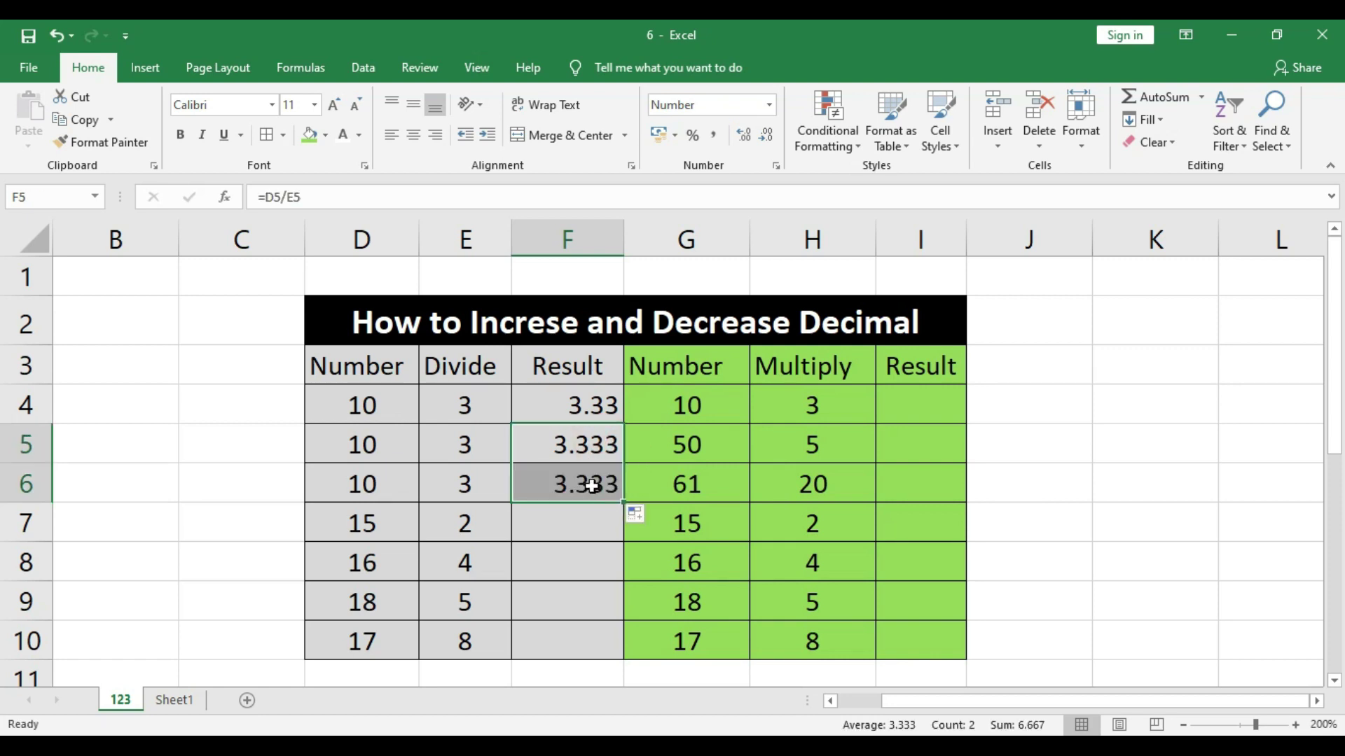
Step: Set the Number format of cell F6 to 0 decimal places in the Format Cells dialog
{"action": "left_click", "coordinate": [592, 485]}
{"action": "right_click", "coordinate": [592, 485]}
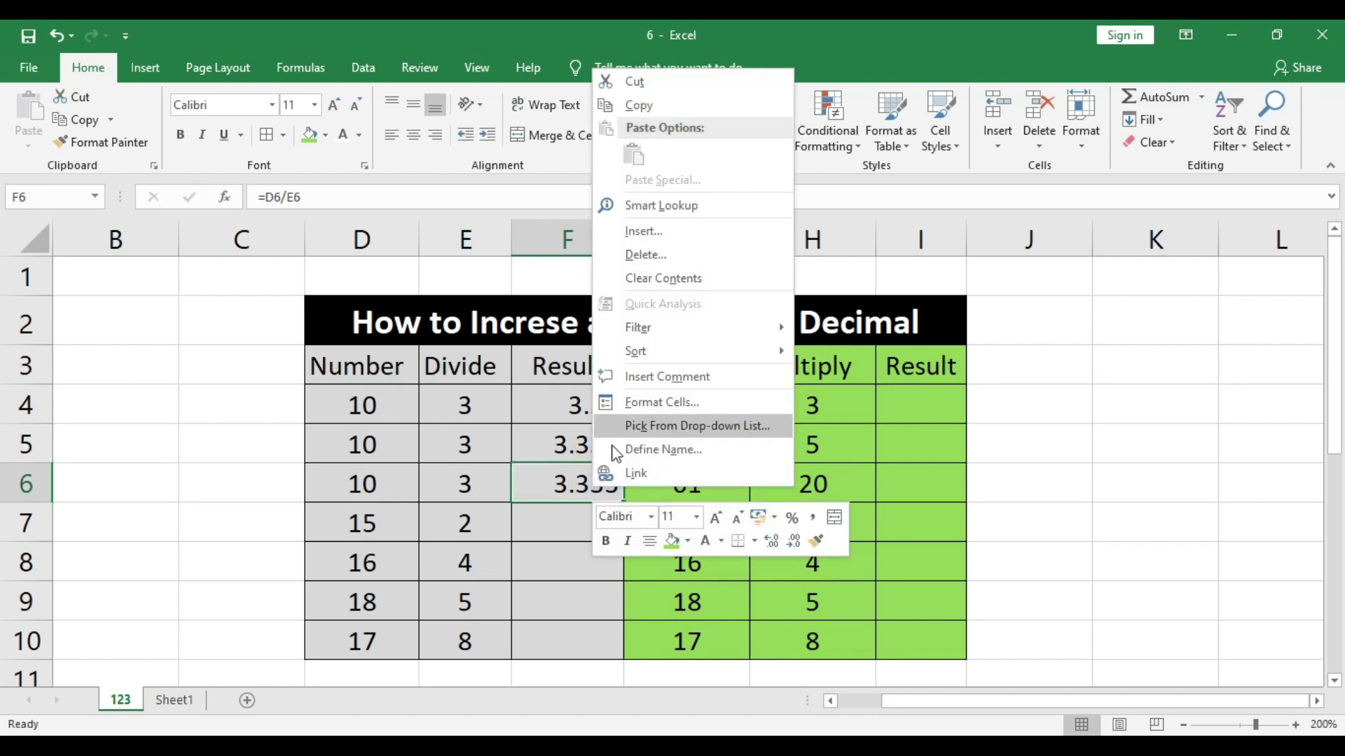
{"action": "left_click", "coordinate": [648, 402]}
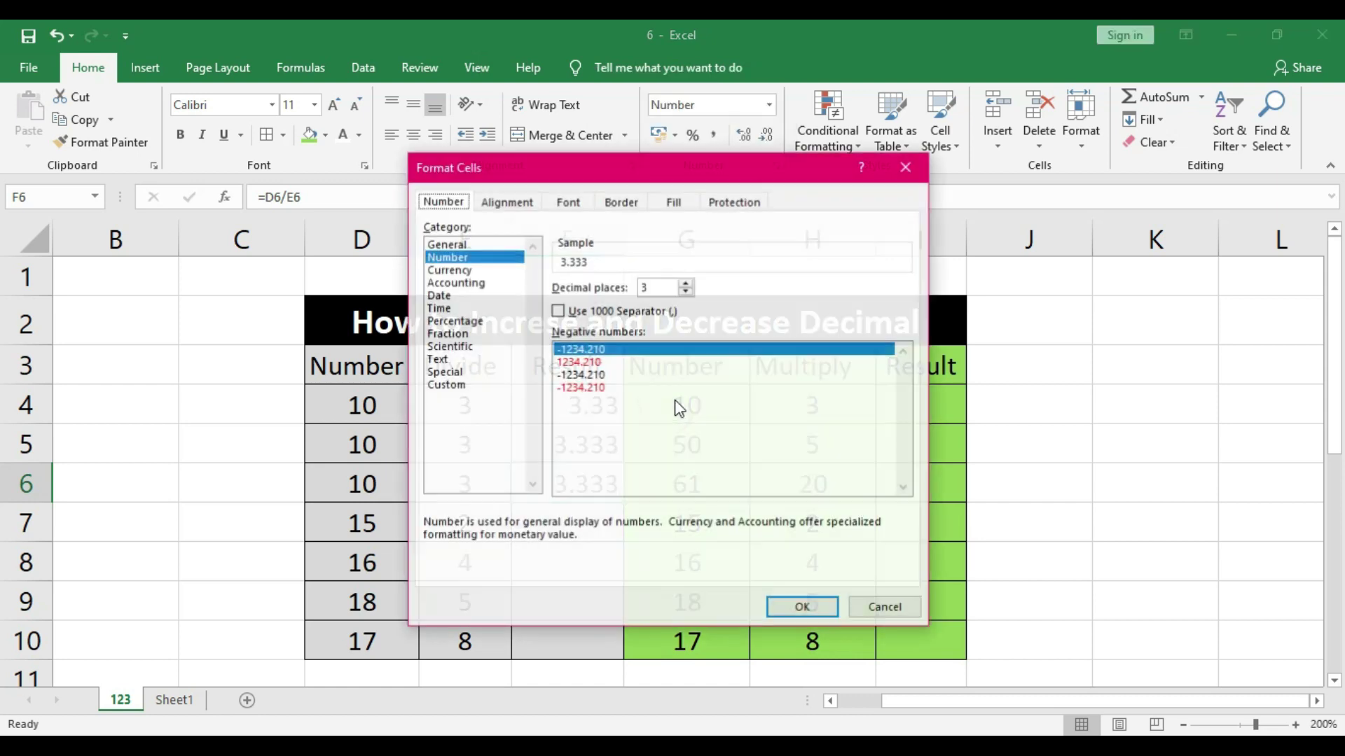
{"action": "left_click", "coordinate": [685, 292]}
{"action": "left_click", "coordinate": [685, 291]}
{"action": "left_click", "coordinate": [686, 292]}
{"action": "left_click", "coordinate": [662, 288]}
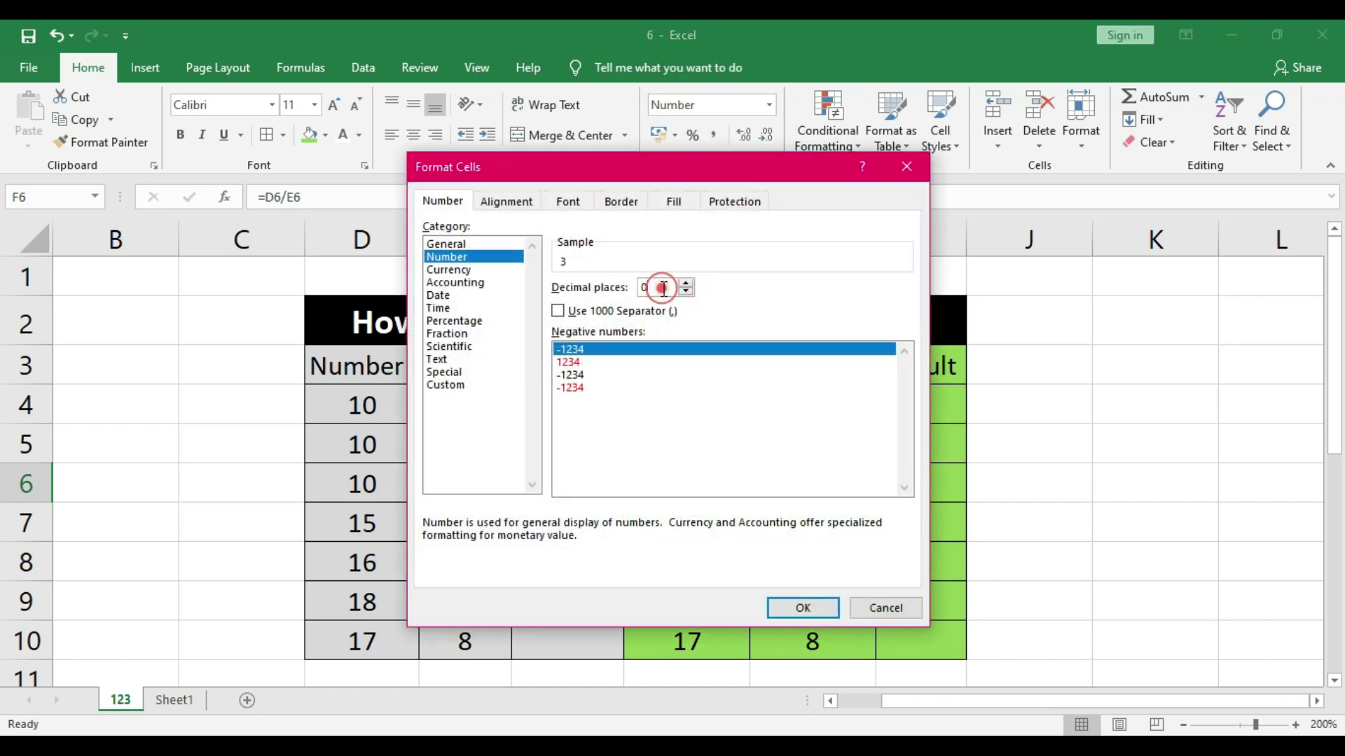
{"action": "left_click", "coordinate": [789, 608]}
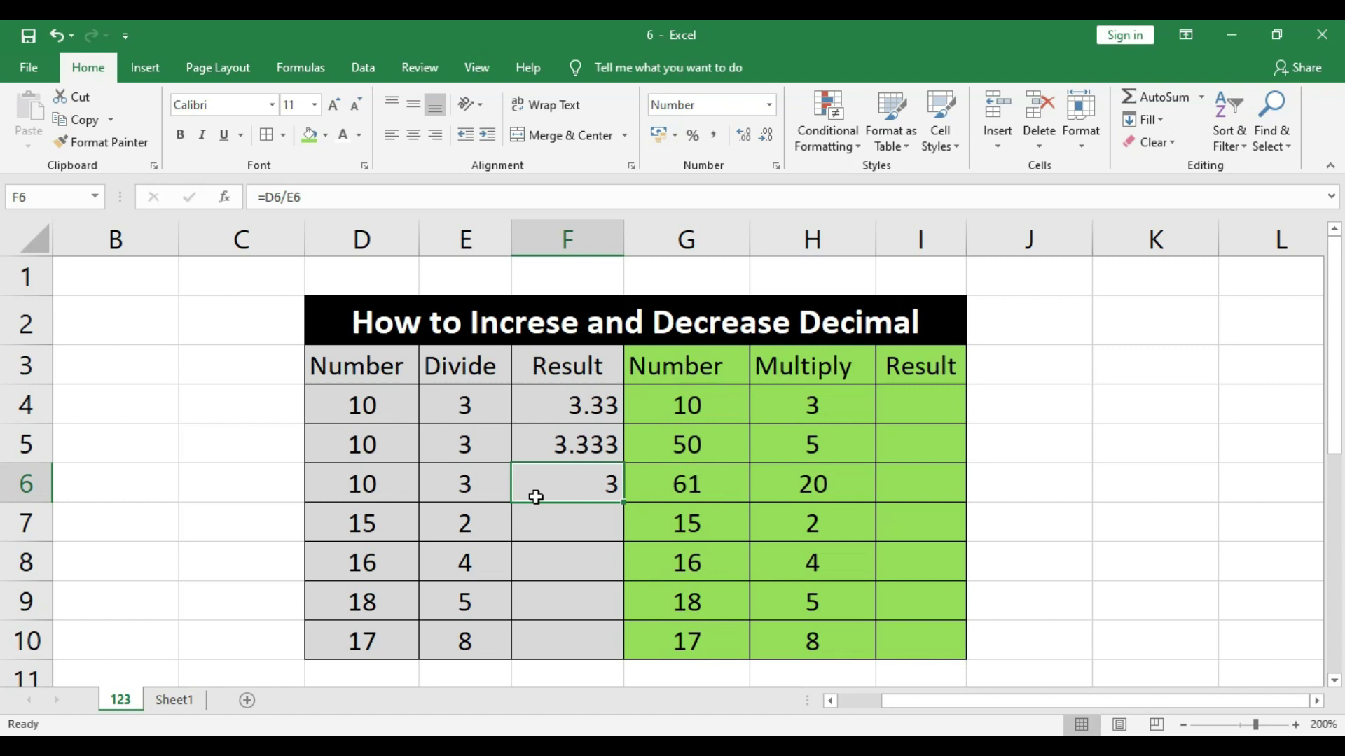
Step: Change the number in D6 to 11
{"action": "left_click", "coordinate": [384, 489]}
{"action": "type", "text": "11"}
{"action": "left_click", "coordinate": [516, 531]}
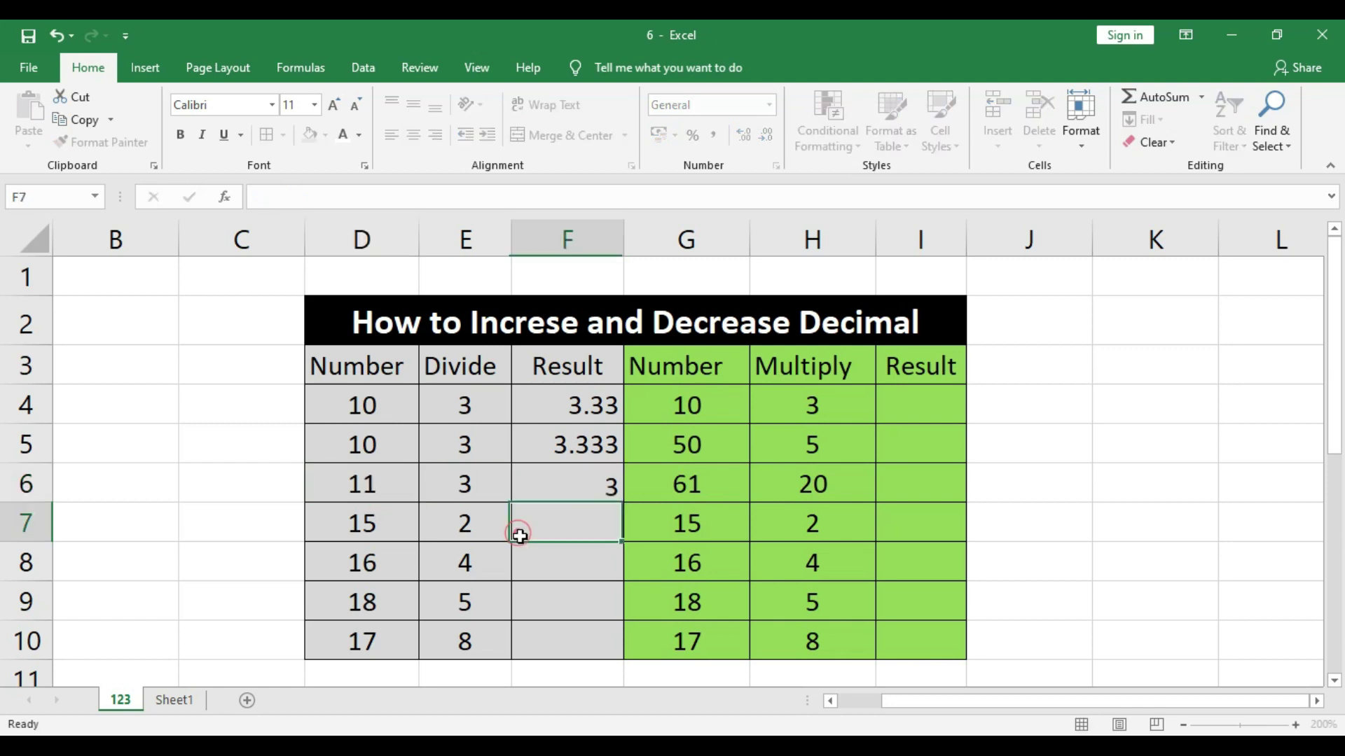
Step: Toggle the result in F6 between one and zero decimal places, ending on one decimal place
{"action": "left_click", "coordinate": [604, 469]}
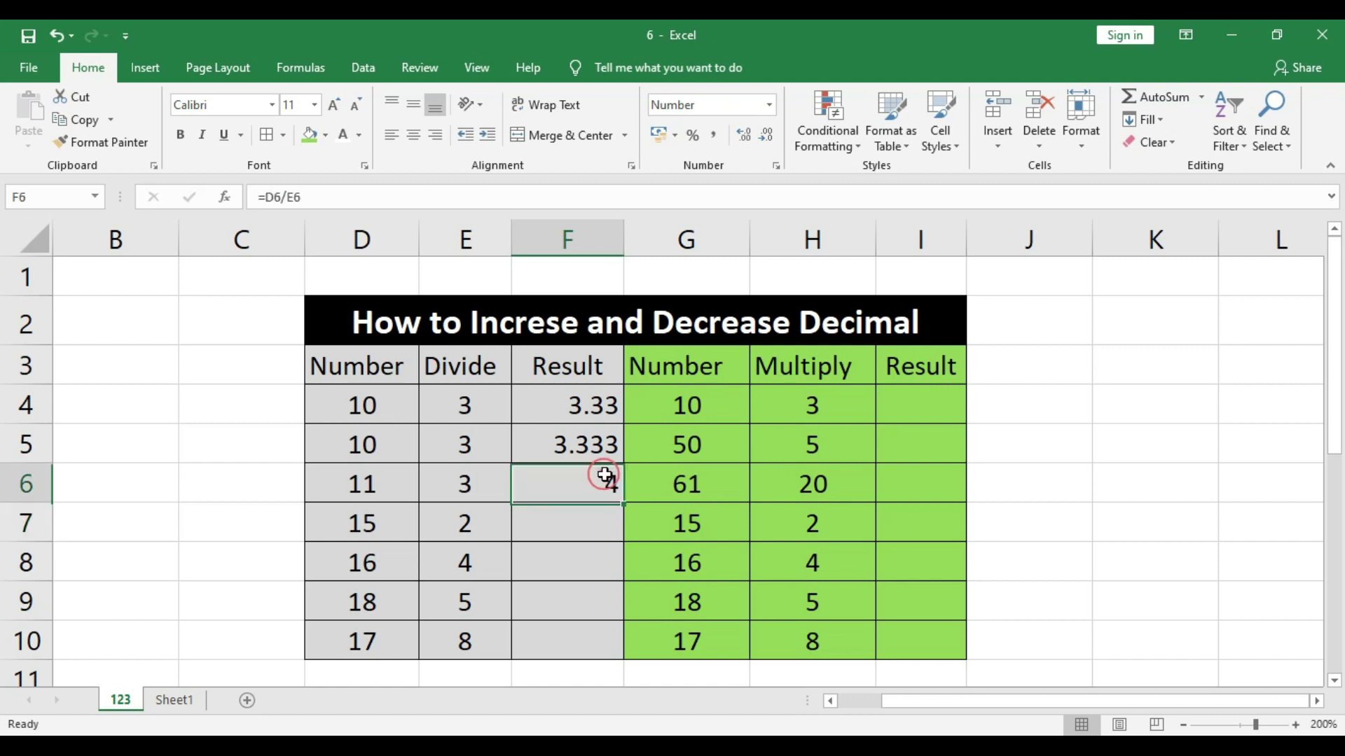
{"action": "left_click", "coordinate": [747, 136]}
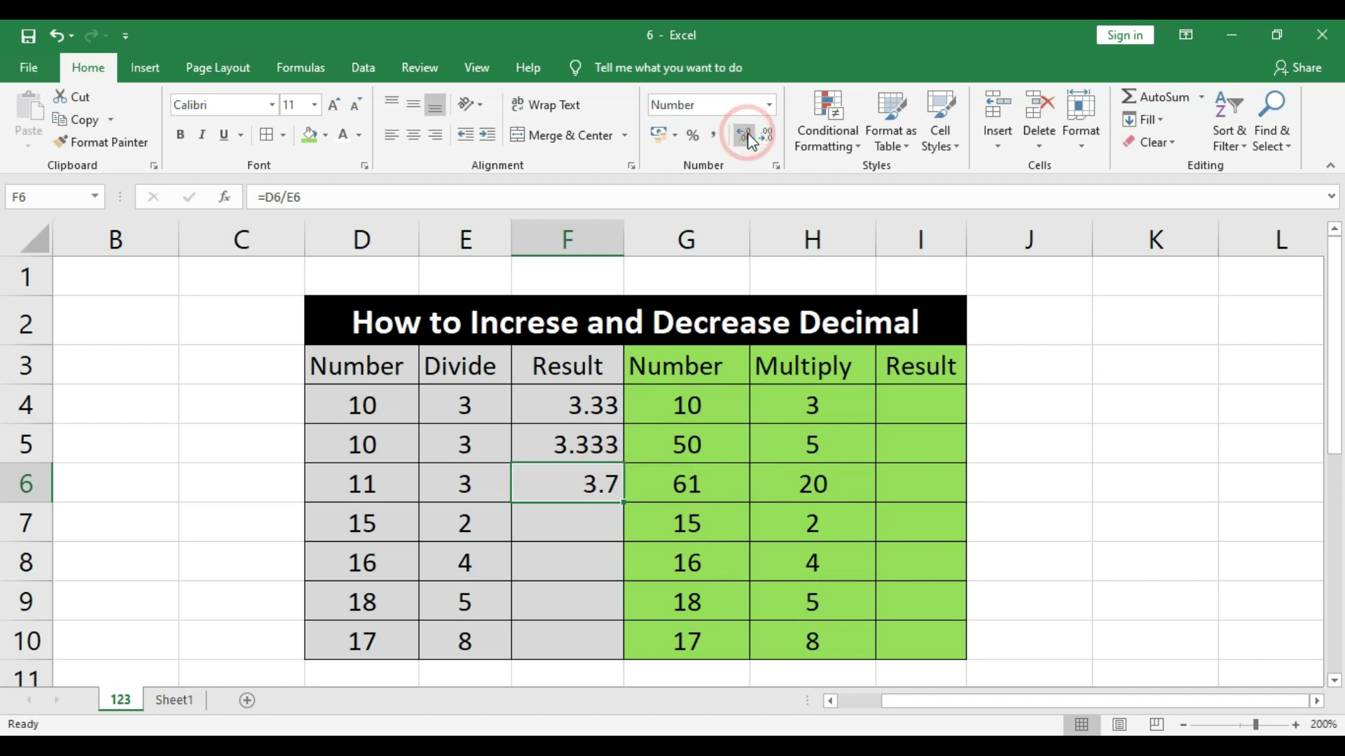
{"action": "left_click", "coordinate": [594, 482]}
{"action": "left_click", "coordinate": [764, 139]}
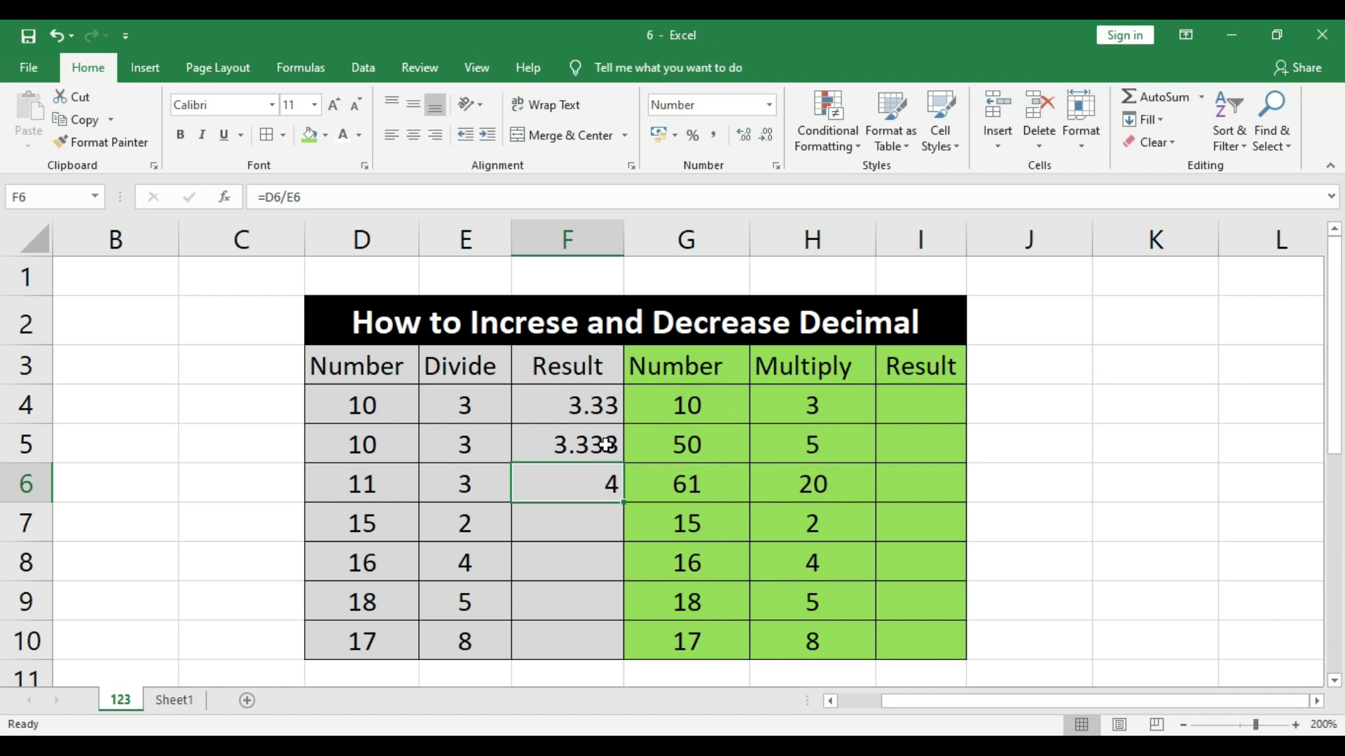
{"action": "left_click", "coordinate": [744, 135]}
Step: Change the number in D6 back to 10 and select the result in F6
{"action": "double_click", "coordinate": [378, 493]}
{"action": "key", "text": "BackSpace"}
{"action": "type", "text": "0"}
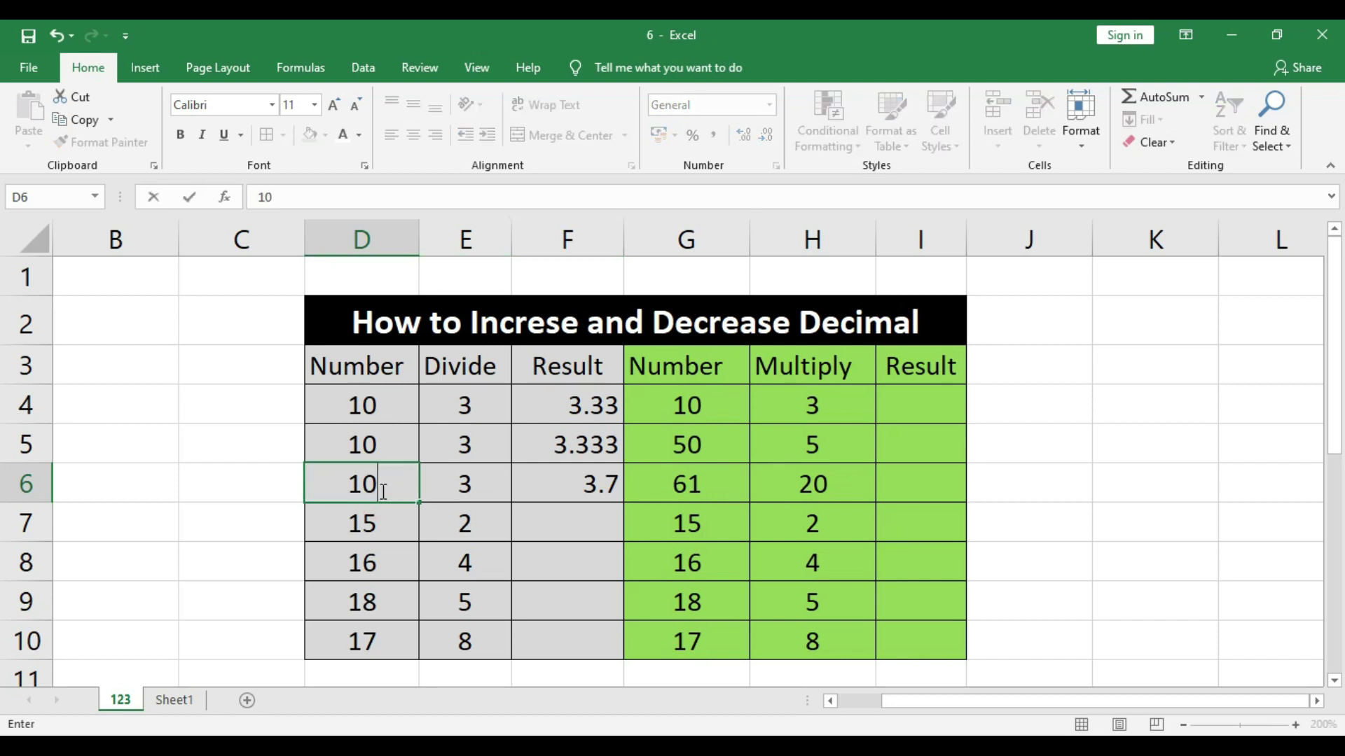
{"action": "left_click", "coordinate": [553, 525]}
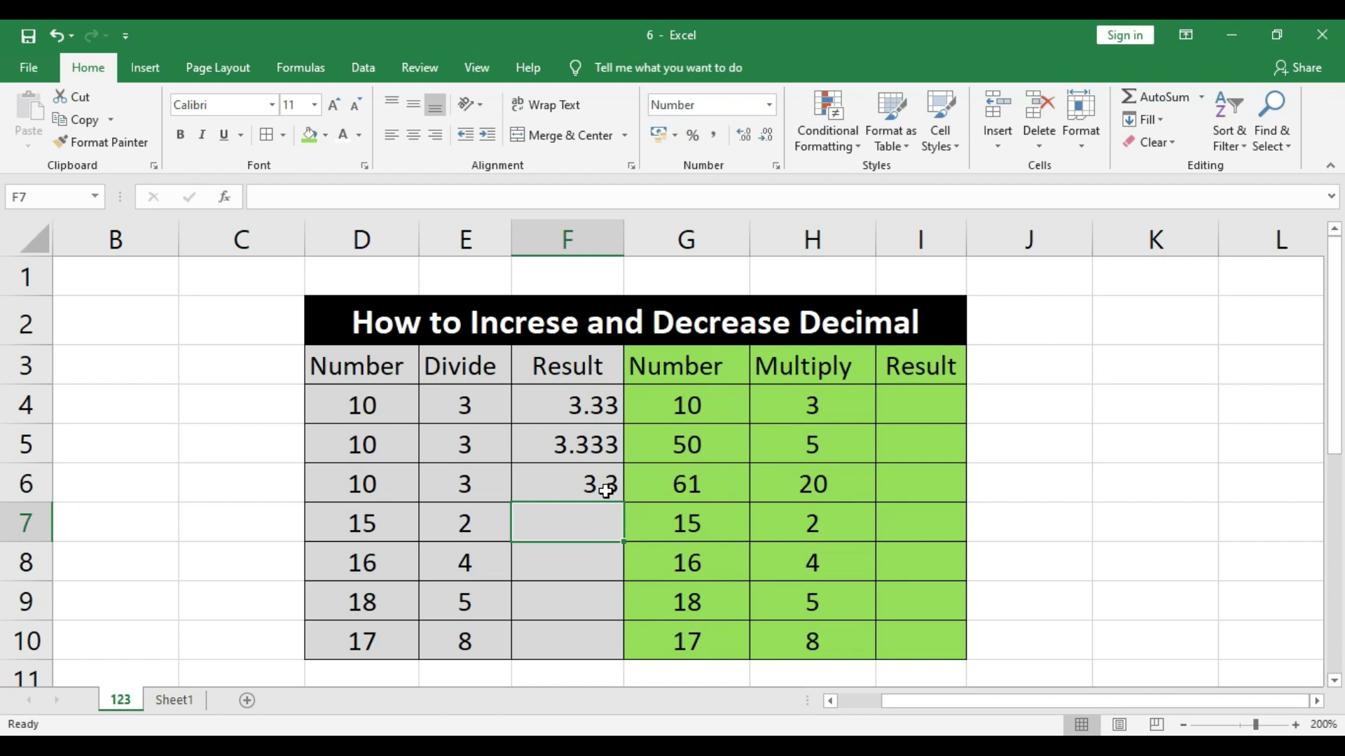
{"action": "left_click", "coordinate": [605, 491]}
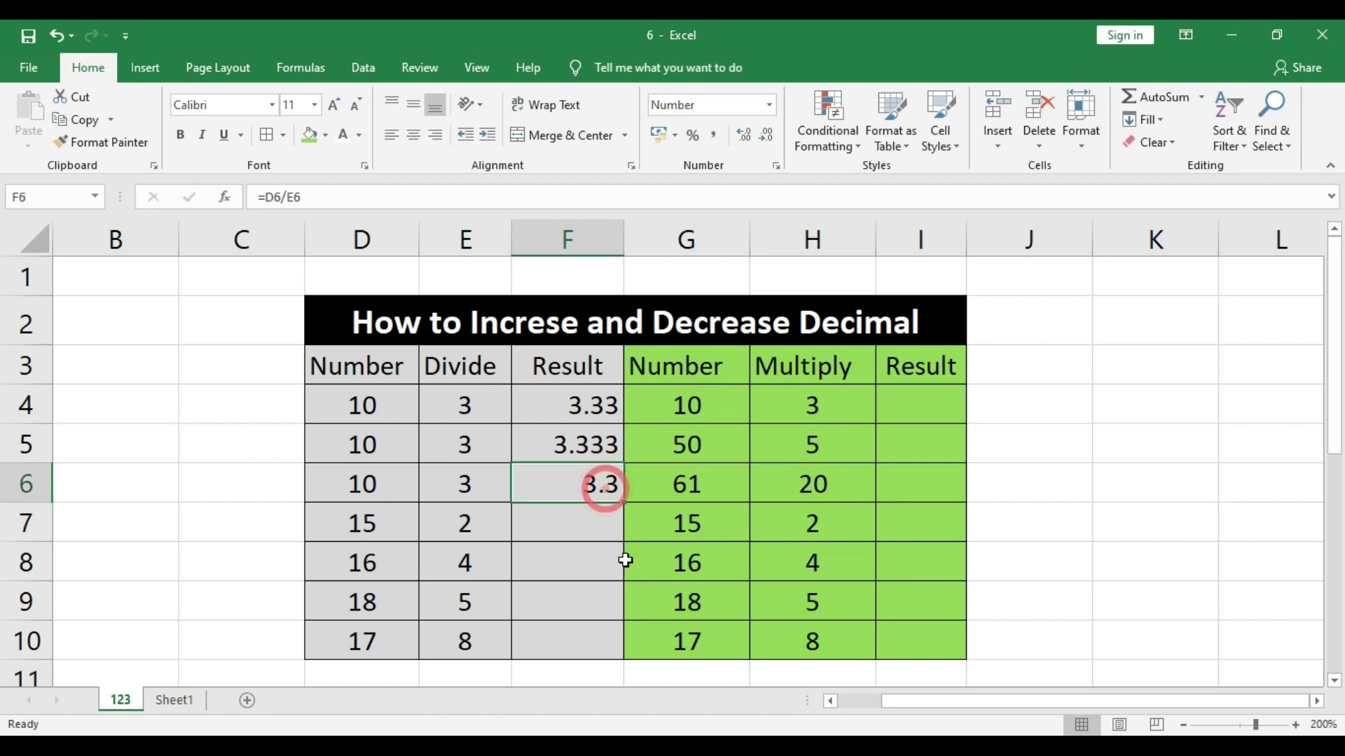
Step: Reduce the result in F6 to zero decimal places and enter the formula =D7/E7 in F7
{"action": "left_click", "coordinate": [765, 133]}
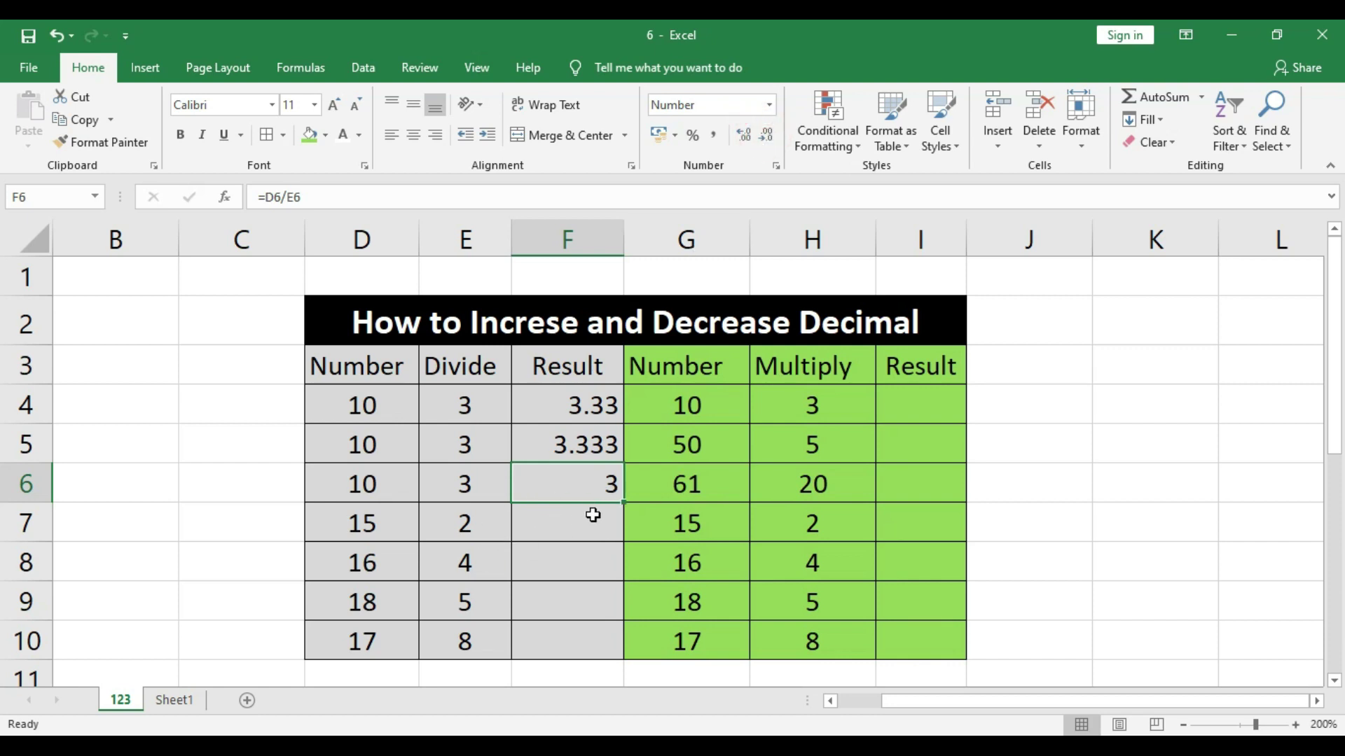
{"action": "left_click", "coordinate": [570, 529]}
{"action": "type", "text": "="}
{"action": "left_click", "coordinate": [398, 522]}
{"action": "type", "text": "/"}
{"action": "left_click", "coordinate": [461, 521]}
{"action": "key", "text": "Return"}
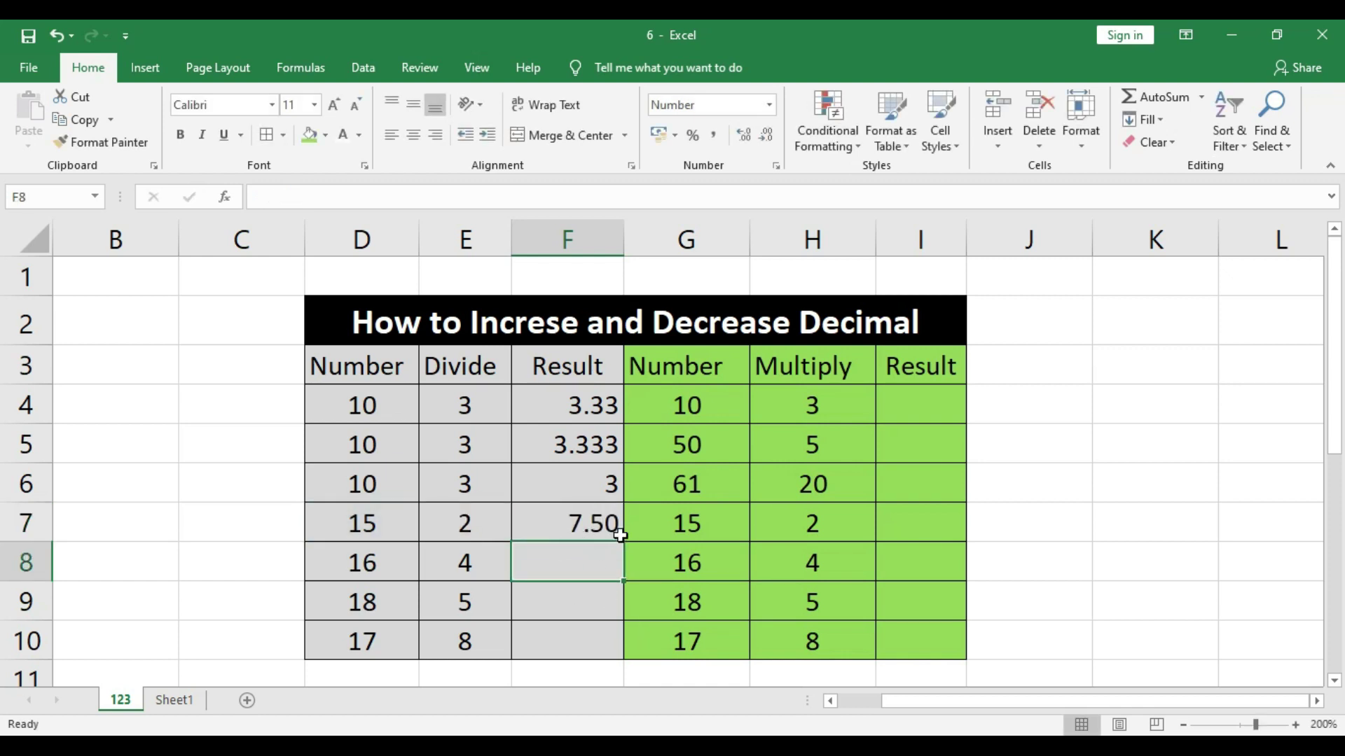
Step: Decrease F7 to one decimal place and fill its formula down through F10
{"action": "left_click_drag", "start_coordinate": [613, 573], "coordinate": [606, 602]}
{"action": "left_click", "coordinate": [602, 522]}
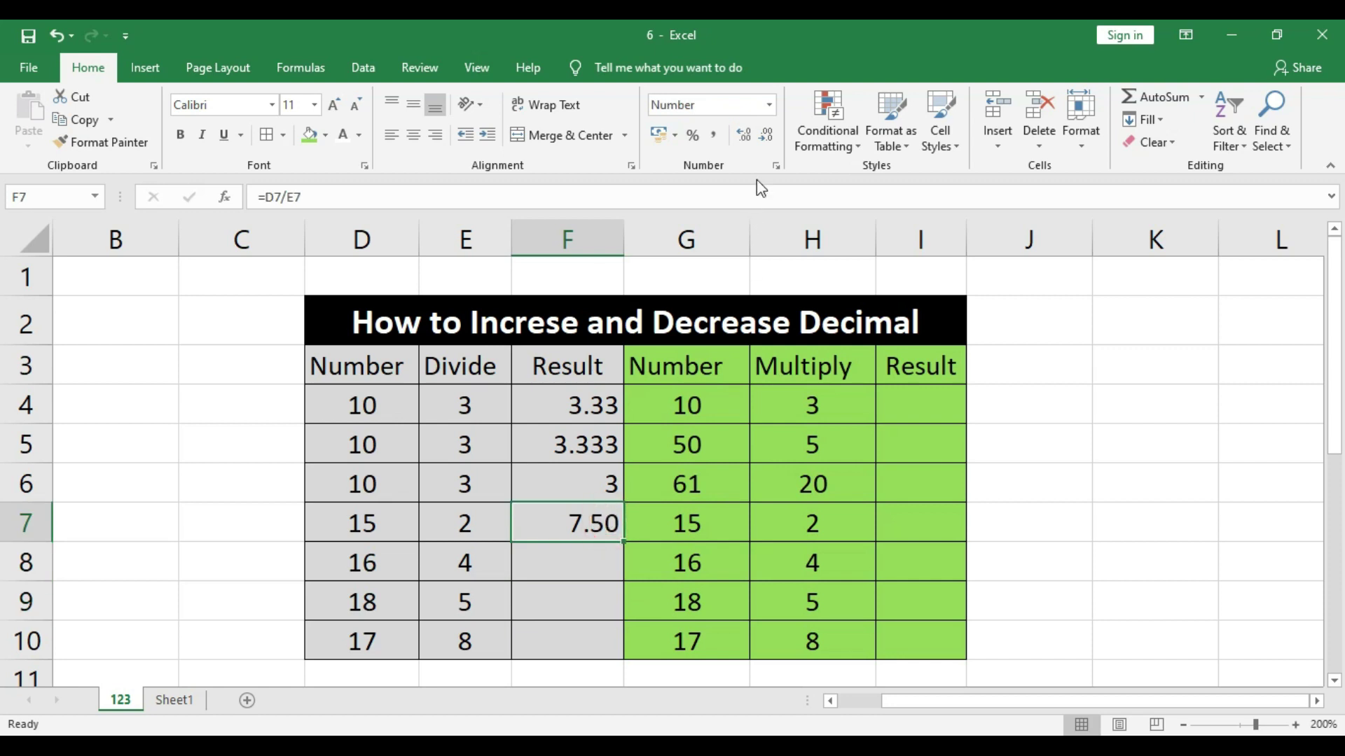
{"action": "left_click", "coordinate": [768, 135]}
{"action": "left_click", "coordinate": [592, 558]}
{"action": "left_click", "coordinate": [597, 523]}
{"action": "left_click_drag", "start_coordinate": [624, 541], "coordinate": [624, 659]}
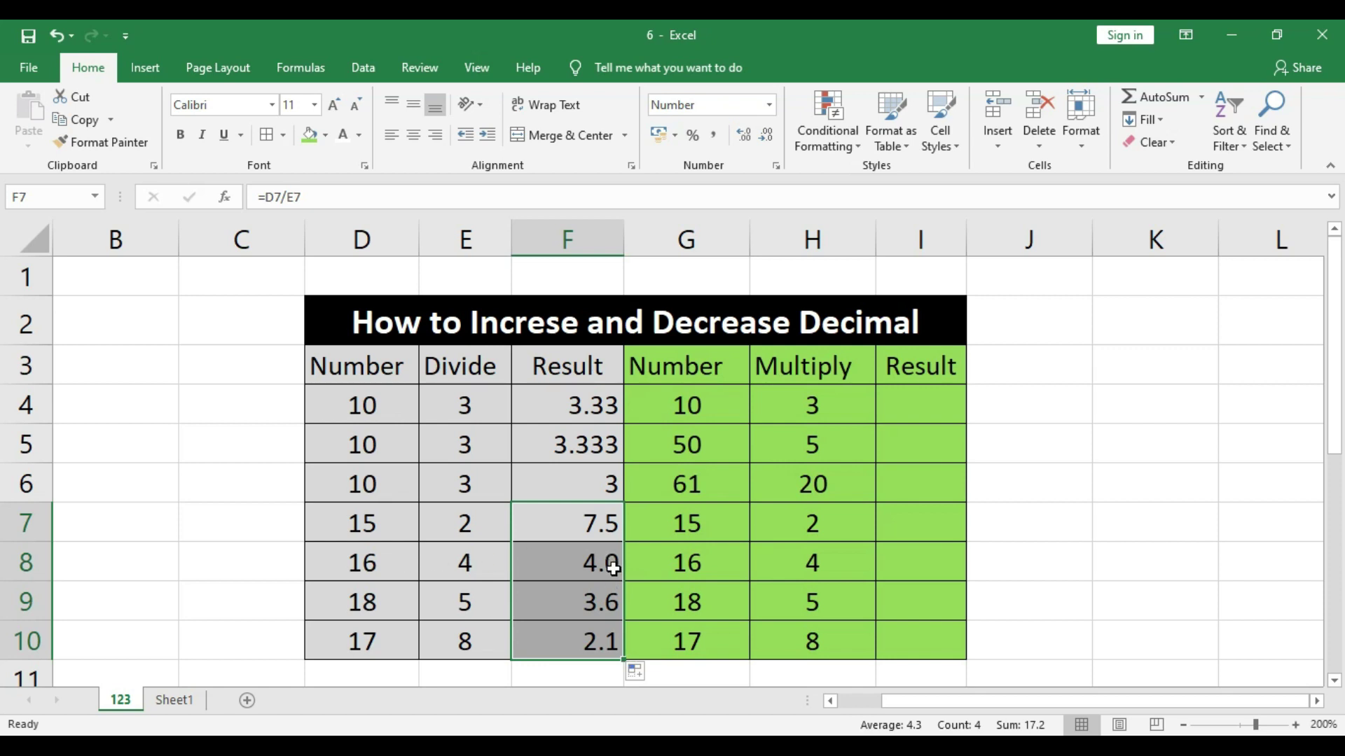
Step: Decrease F7:F10 to zero decimal places, but set F7 back to one decimal place
{"action": "left_click", "coordinate": [767, 139]}
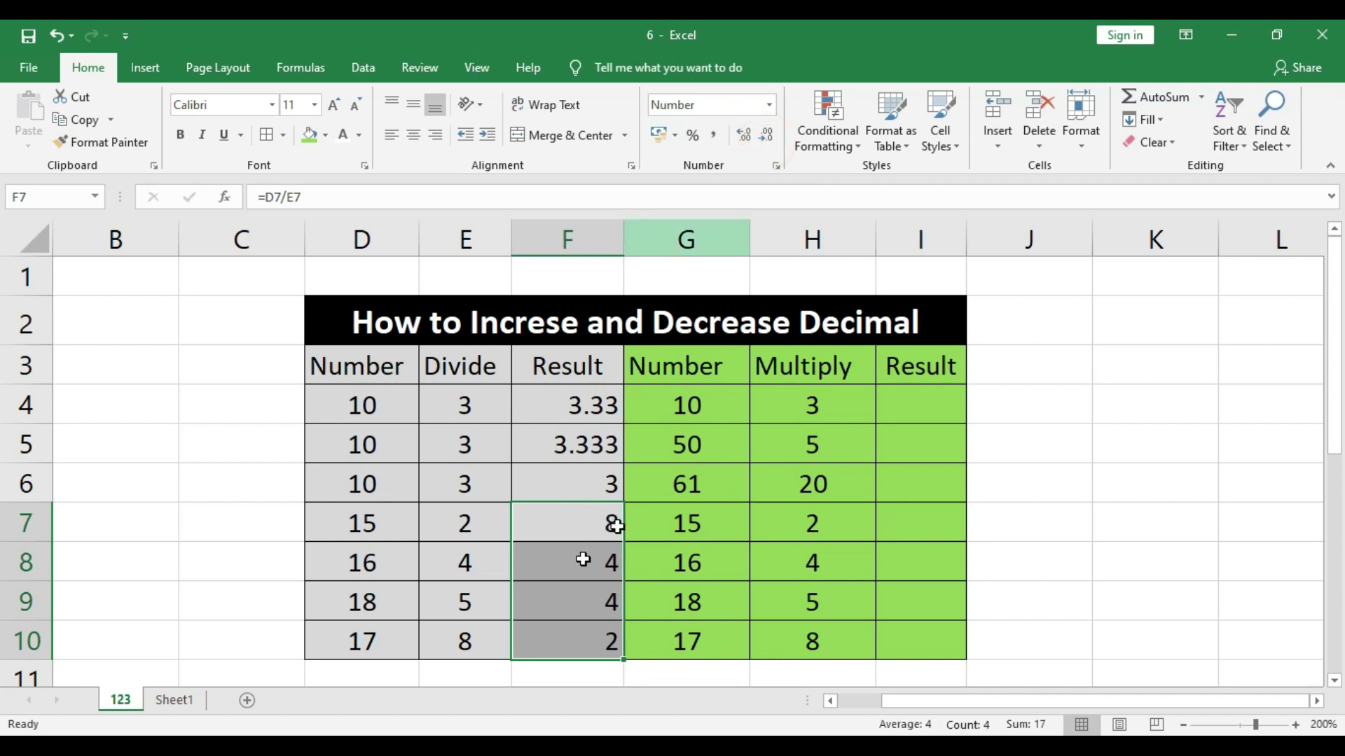
{"action": "left_click", "coordinate": [393, 527]}
{"action": "left_click", "coordinate": [496, 521]}
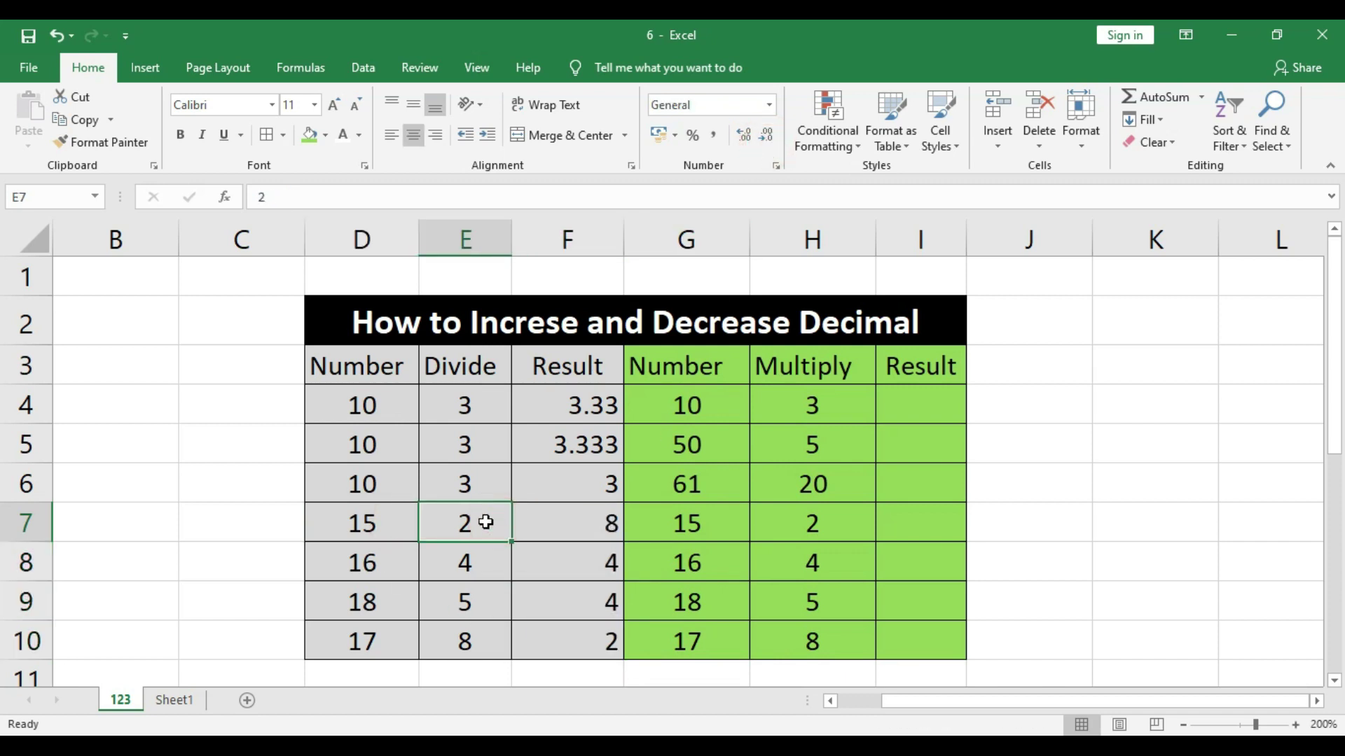
{"action": "left_click", "coordinate": [601, 521]}
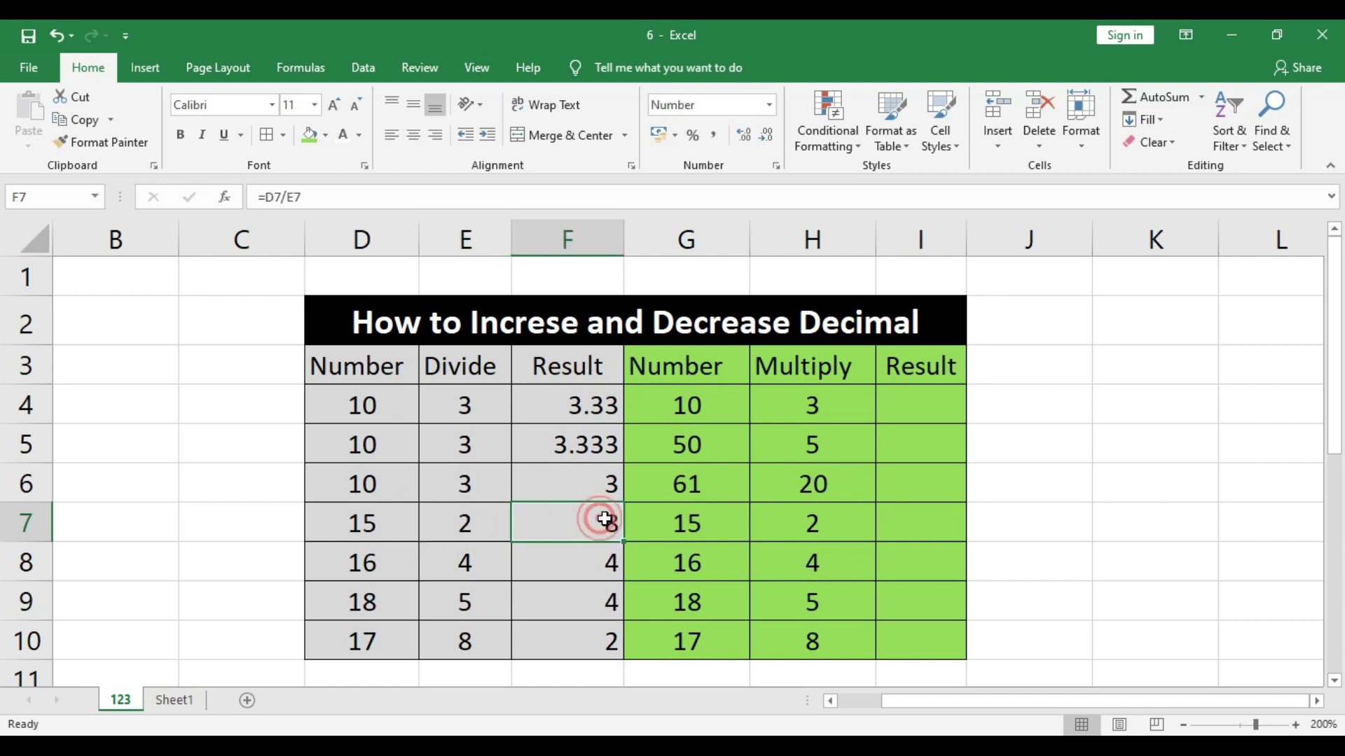
{"action": "left_click", "coordinate": [768, 137]}
{"action": "left_click", "coordinate": [744, 136]}
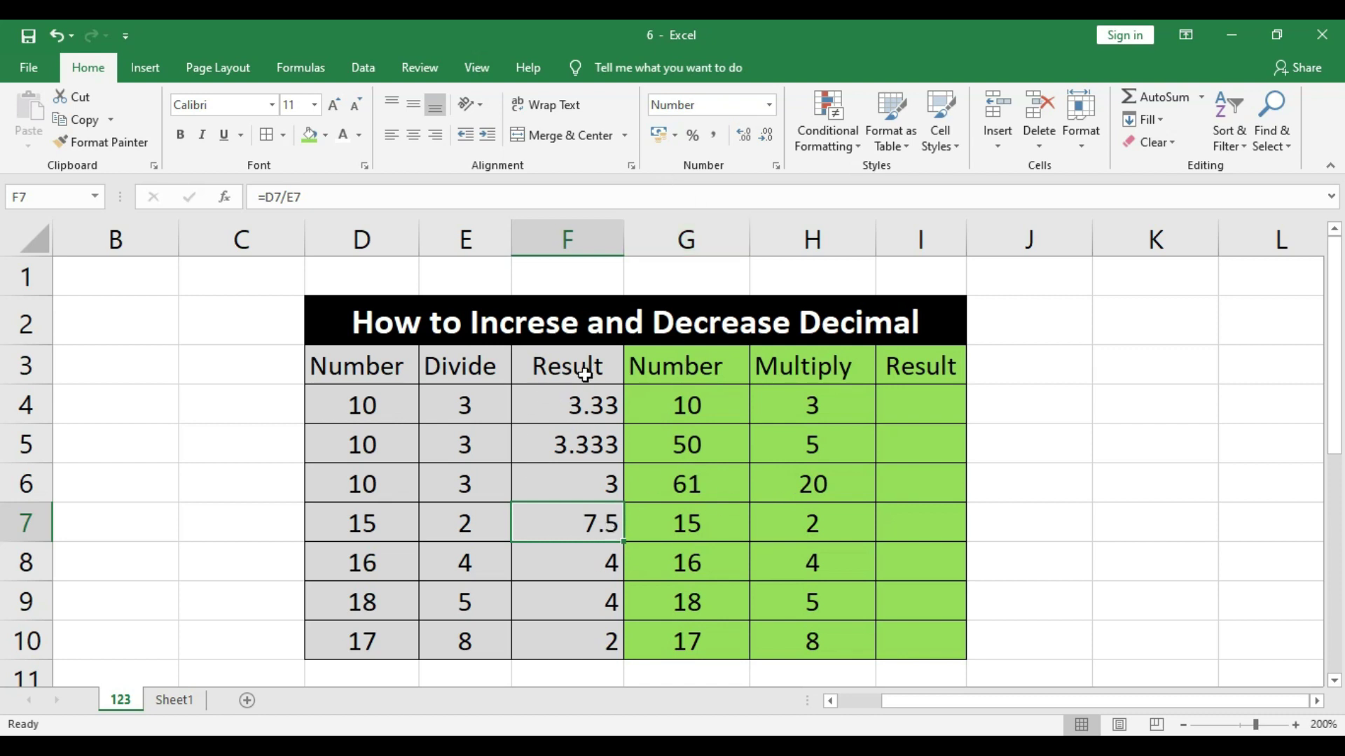
Step: Enter the multiplication formula =G4*H4 in I4
{"action": "left_click", "coordinate": [938, 401]}
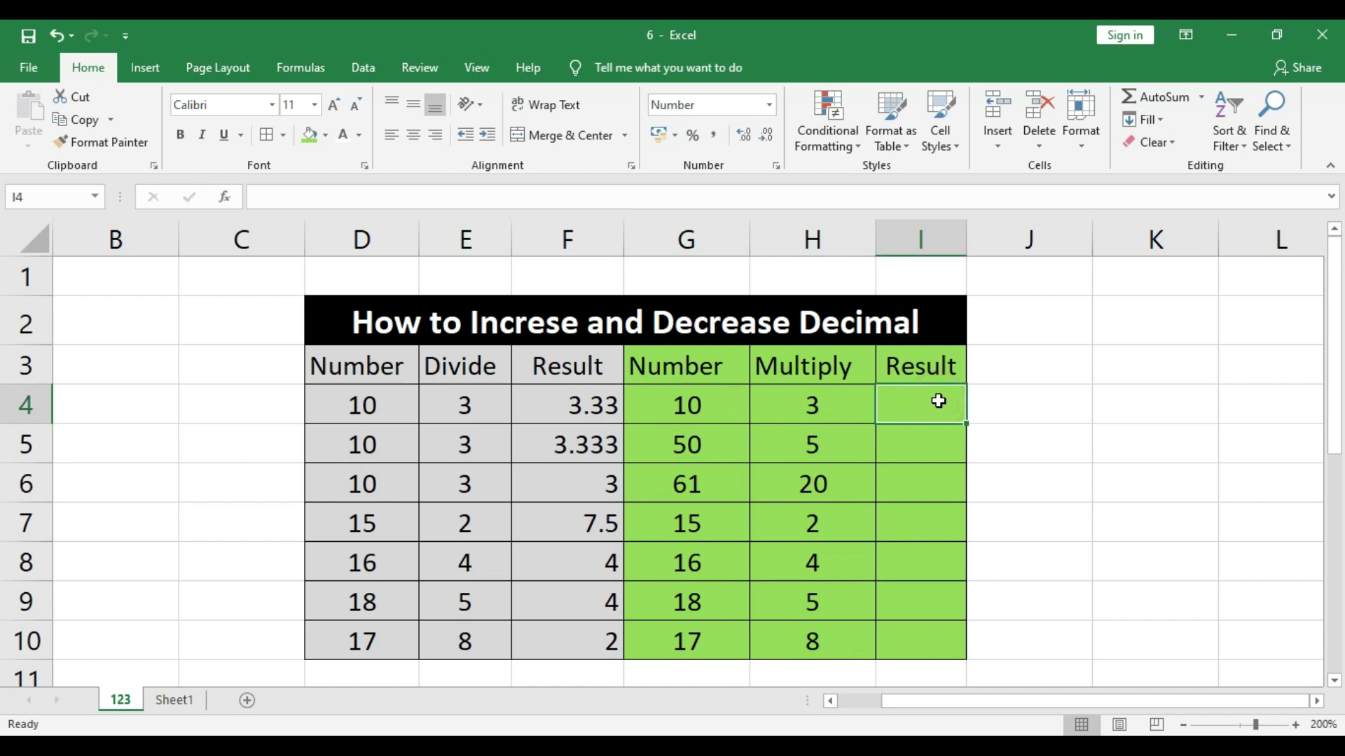
{"action": "type", "text": "="}
{"action": "left_click", "coordinate": [707, 403]}
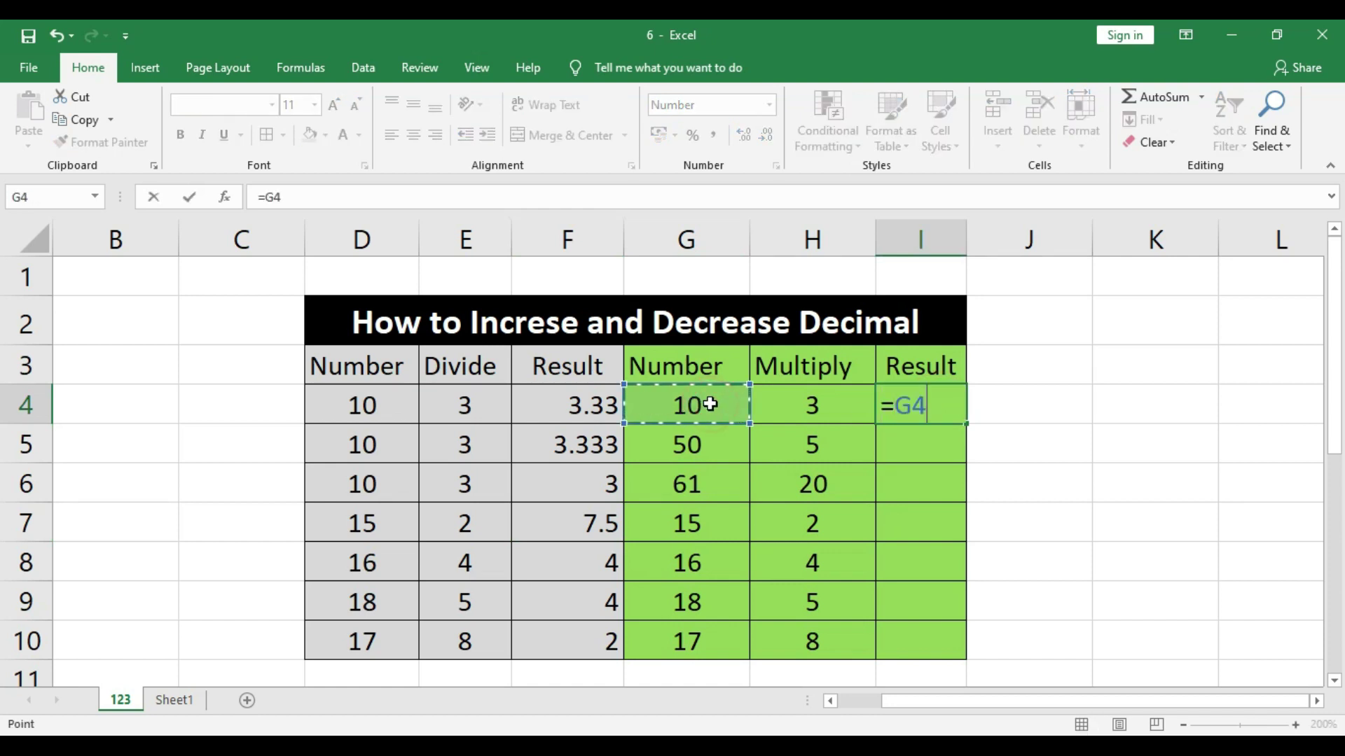
{"action": "type", "text": "*"}
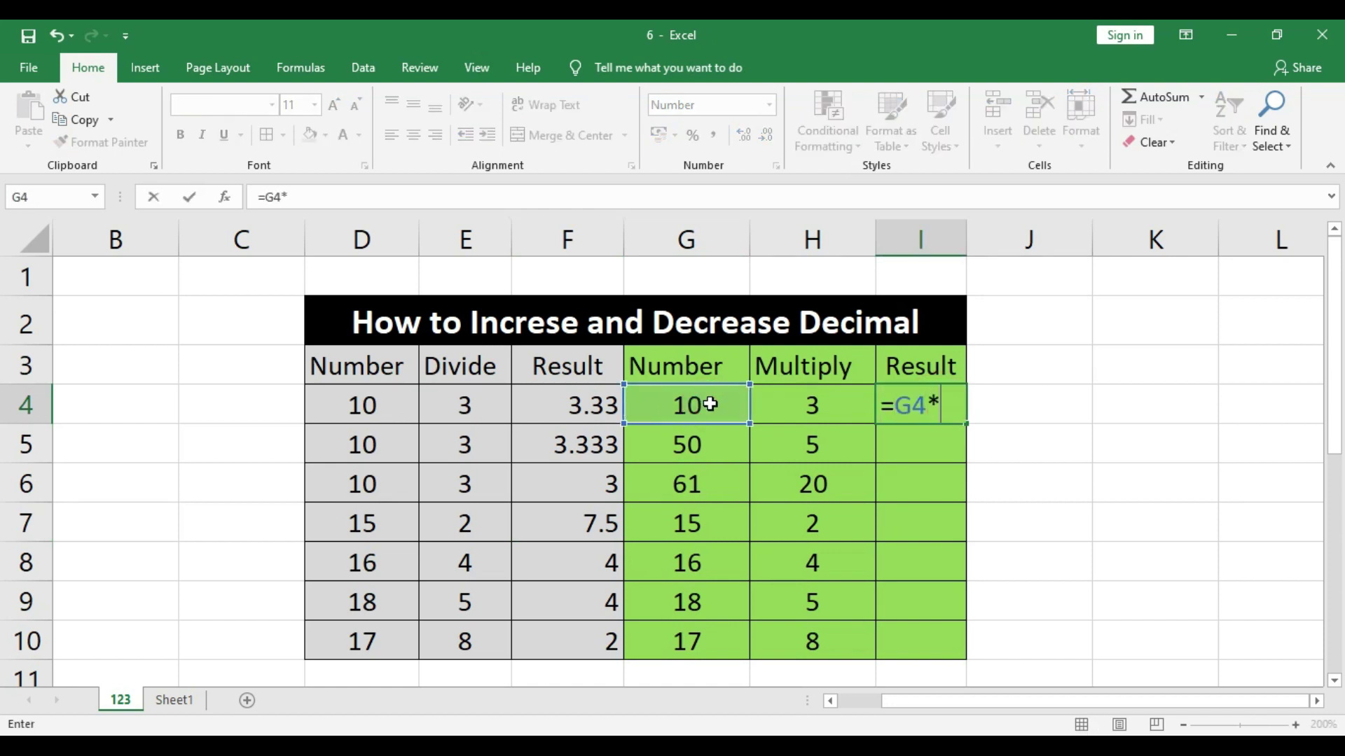
{"action": "left_click", "coordinate": [816, 402]}
{"action": "key", "text": "Return"}
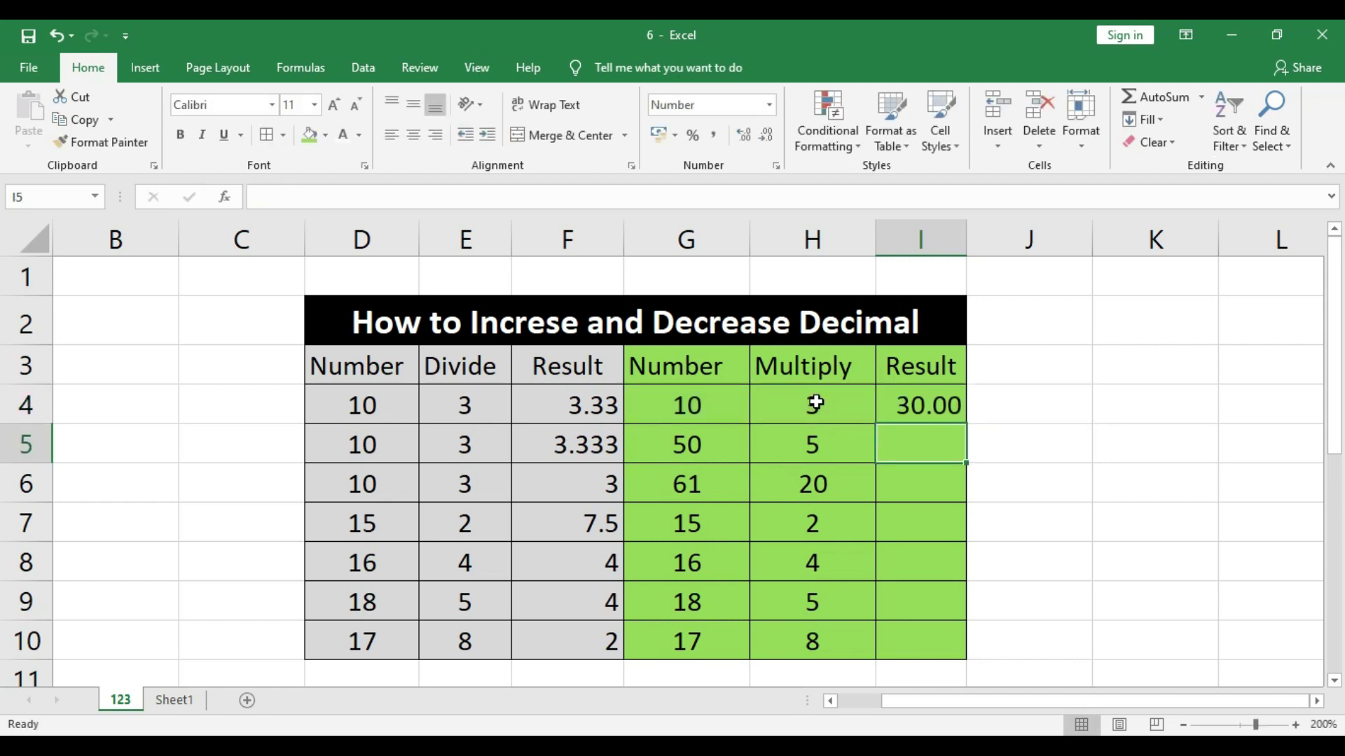
Step: Fill the formula from I4 down through I10 and auto-fit the width of column I
{"action": "left_click", "coordinate": [905, 408]}
{"action": "left_click_drag", "start_coordinate": [968, 436], "coordinate": [960, 630]}
{"action": "double_click", "coordinate": [966, 245]}
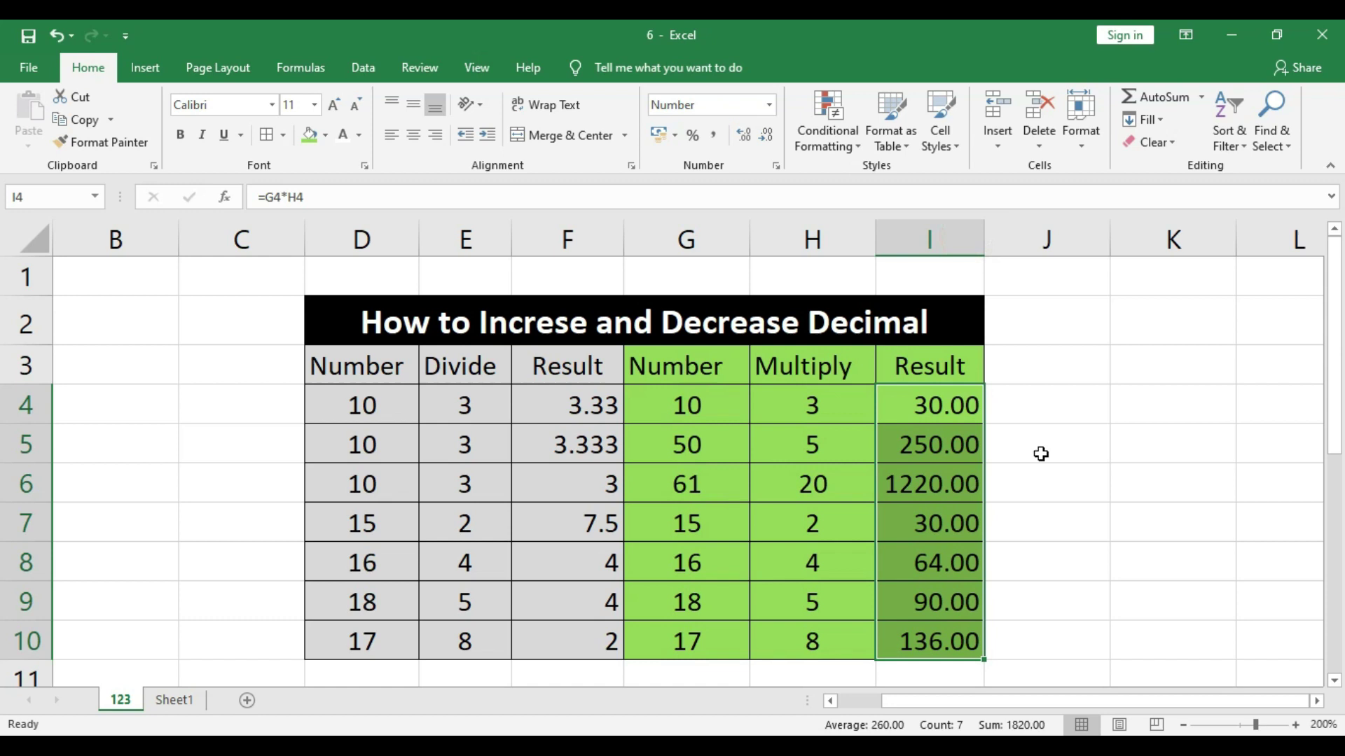
Step: Set the Number format of I4:I10 to 0 decimal places in the Format Cells dialog
{"action": "left_click", "coordinate": [942, 405]}
{"action": "left_click", "coordinate": [945, 446]}
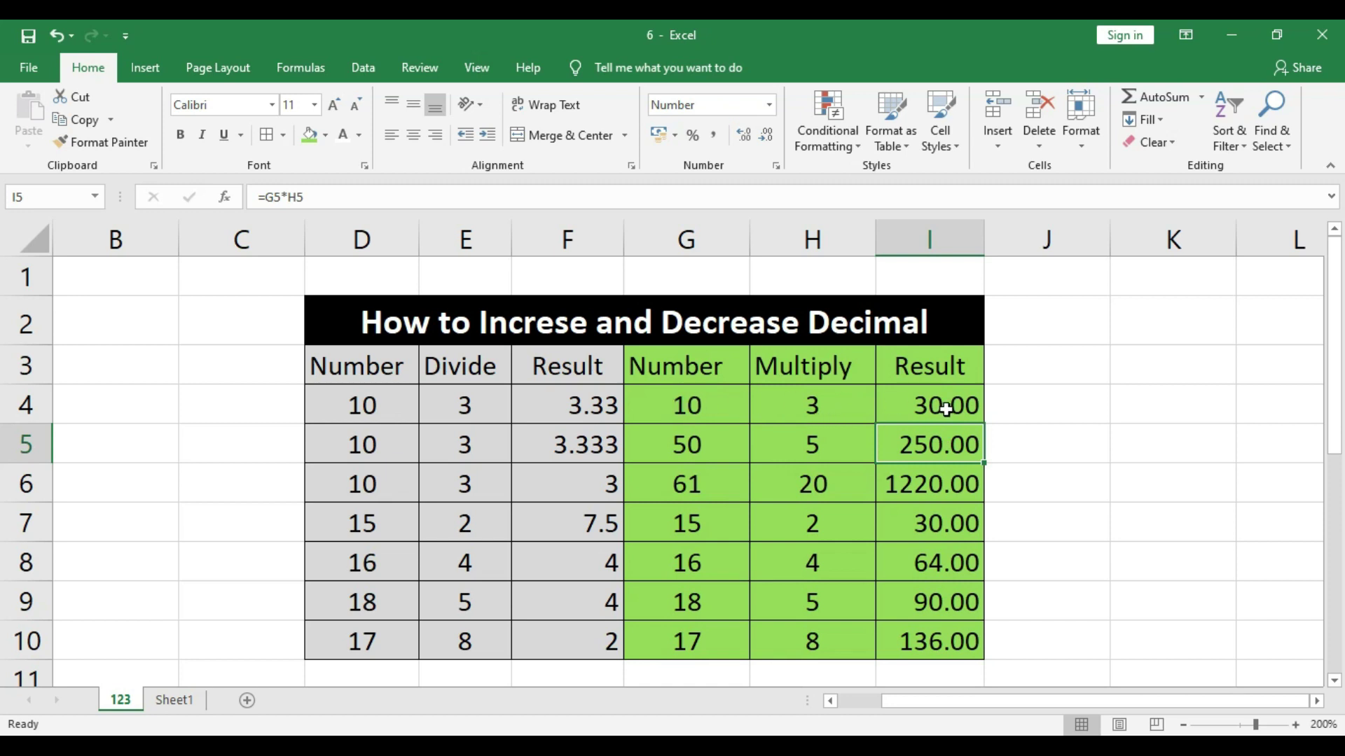
{"action": "left_click_drag", "start_coordinate": [942, 410], "coordinate": [958, 639]}
{"action": "right_click", "coordinate": [958, 640]}
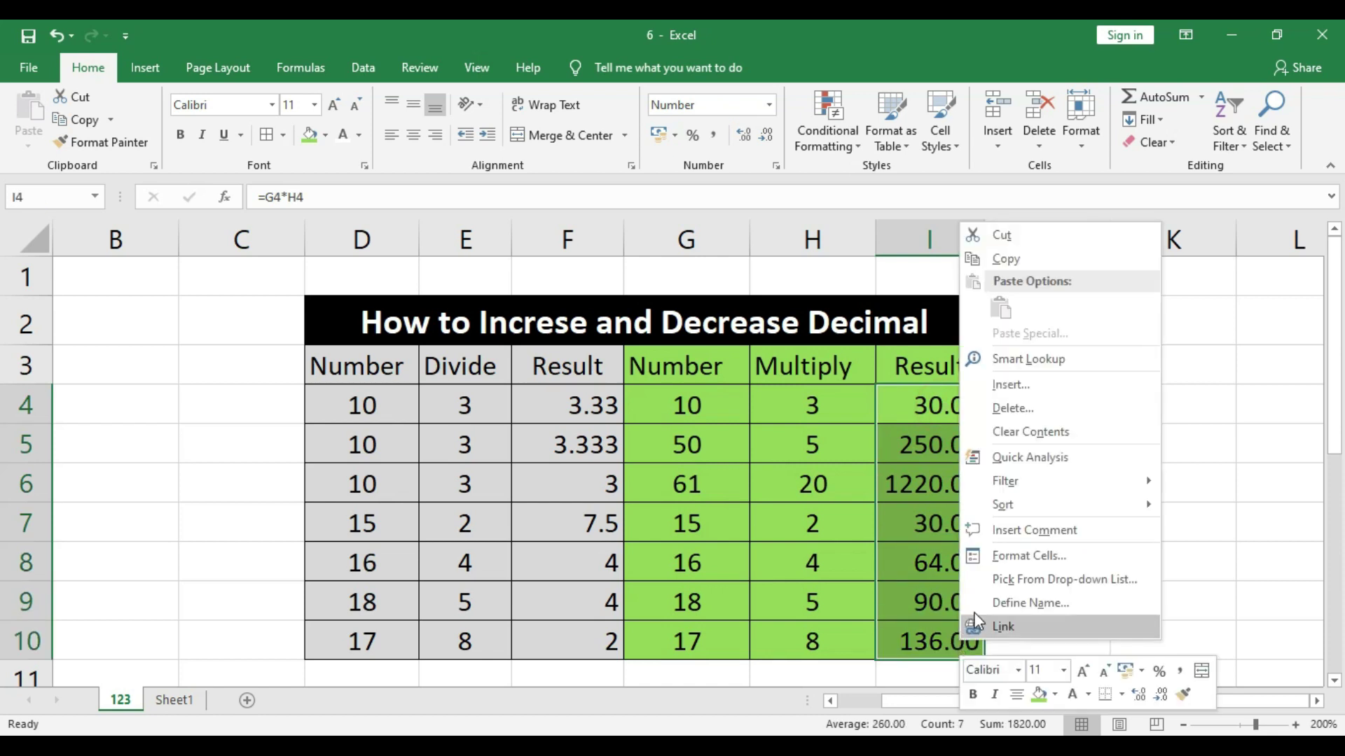
{"action": "left_click", "coordinate": [1006, 558]}
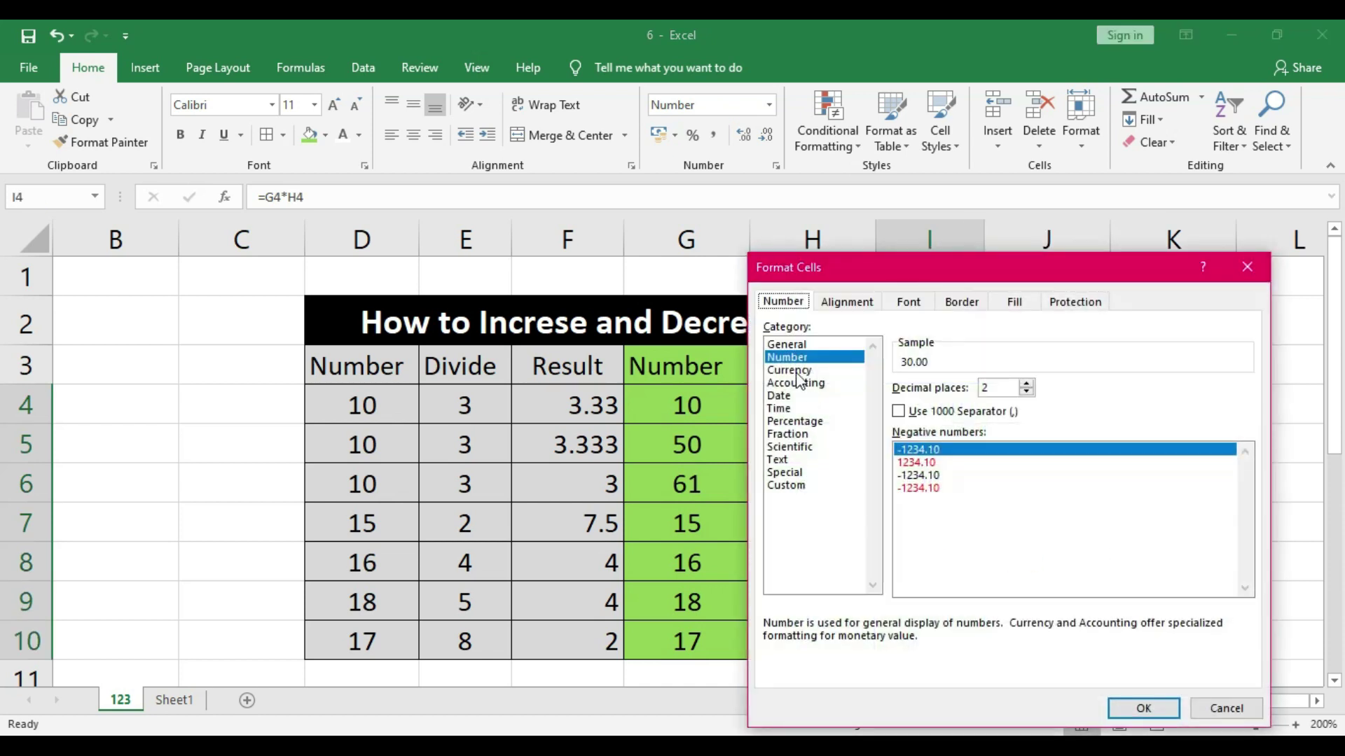
{"action": "left_click", "coordinate": [789, 359]}
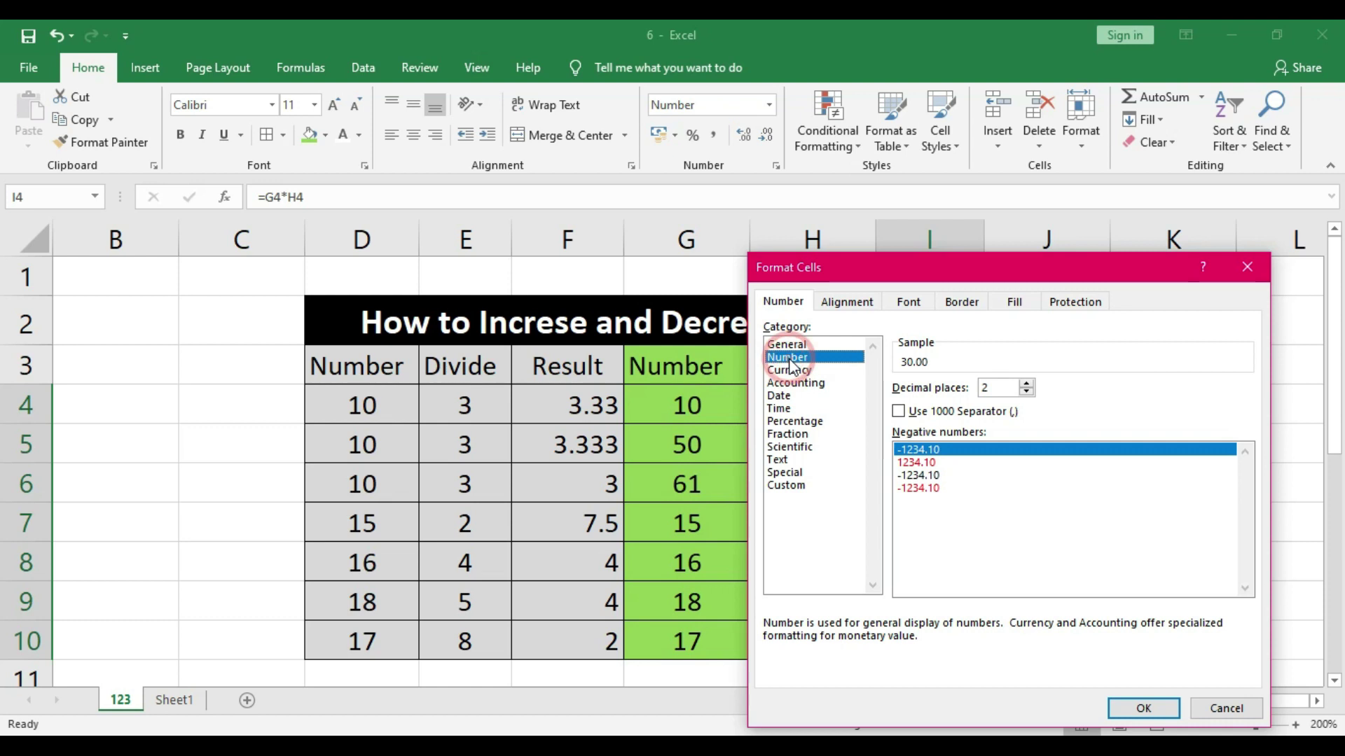
{"action": "left_click", "coordinate": [1007, 387]}
{"action": "left_click", "coordinate": [1026, 393]}
{"action": "left_click", "coordinate": [1026, 392]}
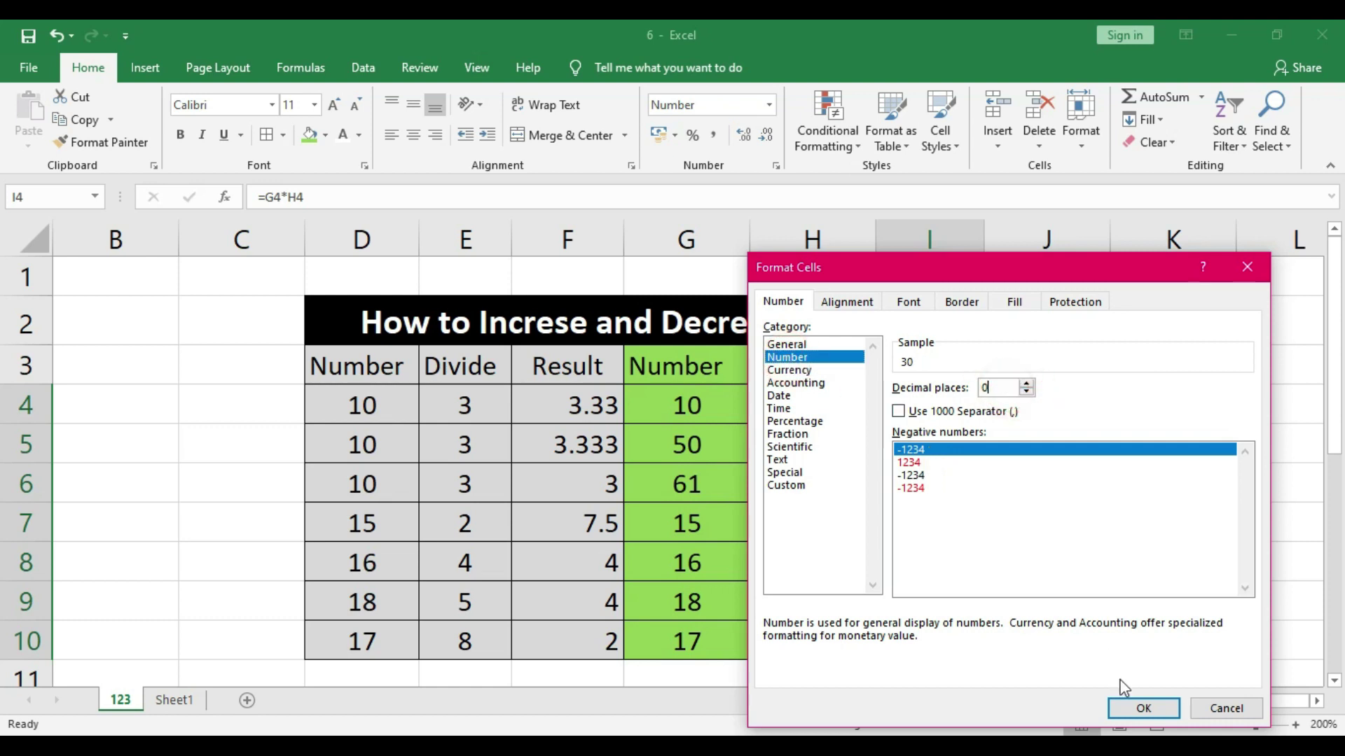
{"action": "left_click", "coordinate": [1142, 708]}
{"action": "left_click", "coordinate": [1041, 492]}
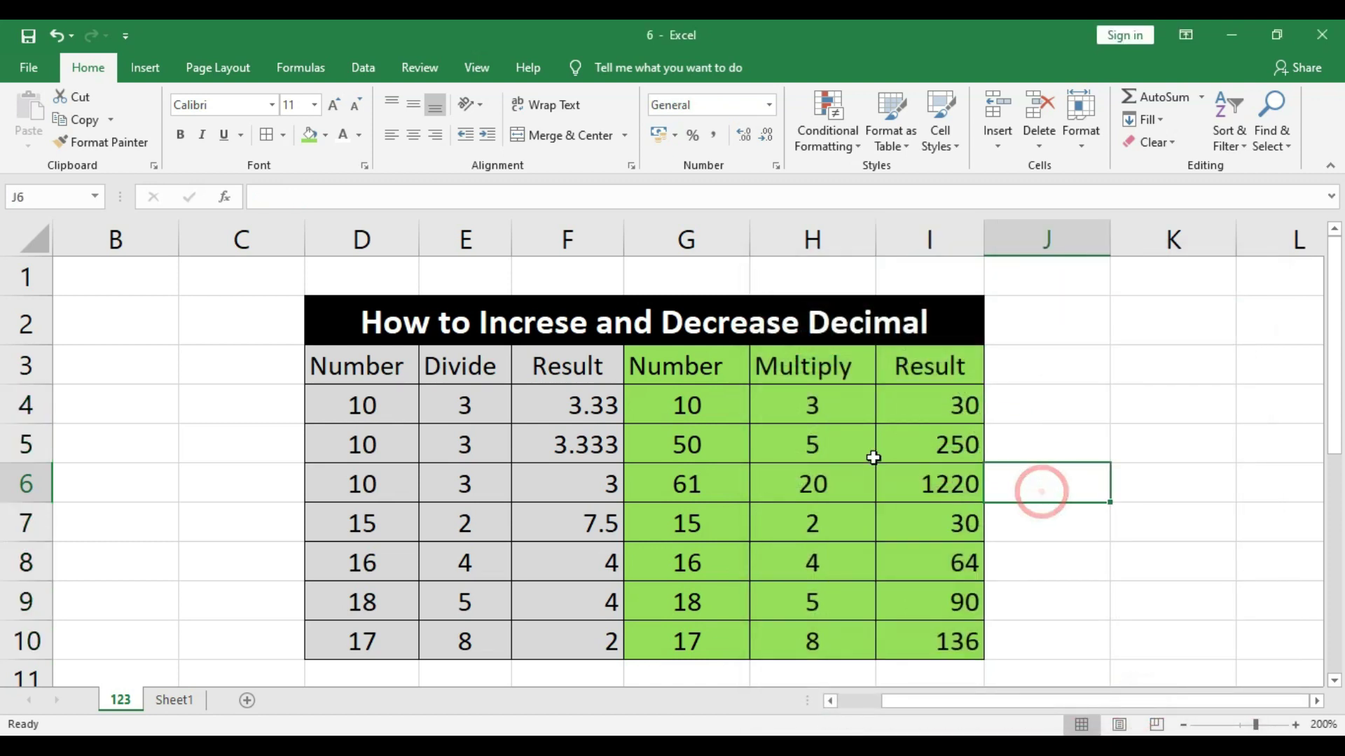
Step: Examine the multiplication rows, comparing the numbers and multipliers in columns G and H with the results in column I
{"action": "left_click", "coordinate": [796, 405]}
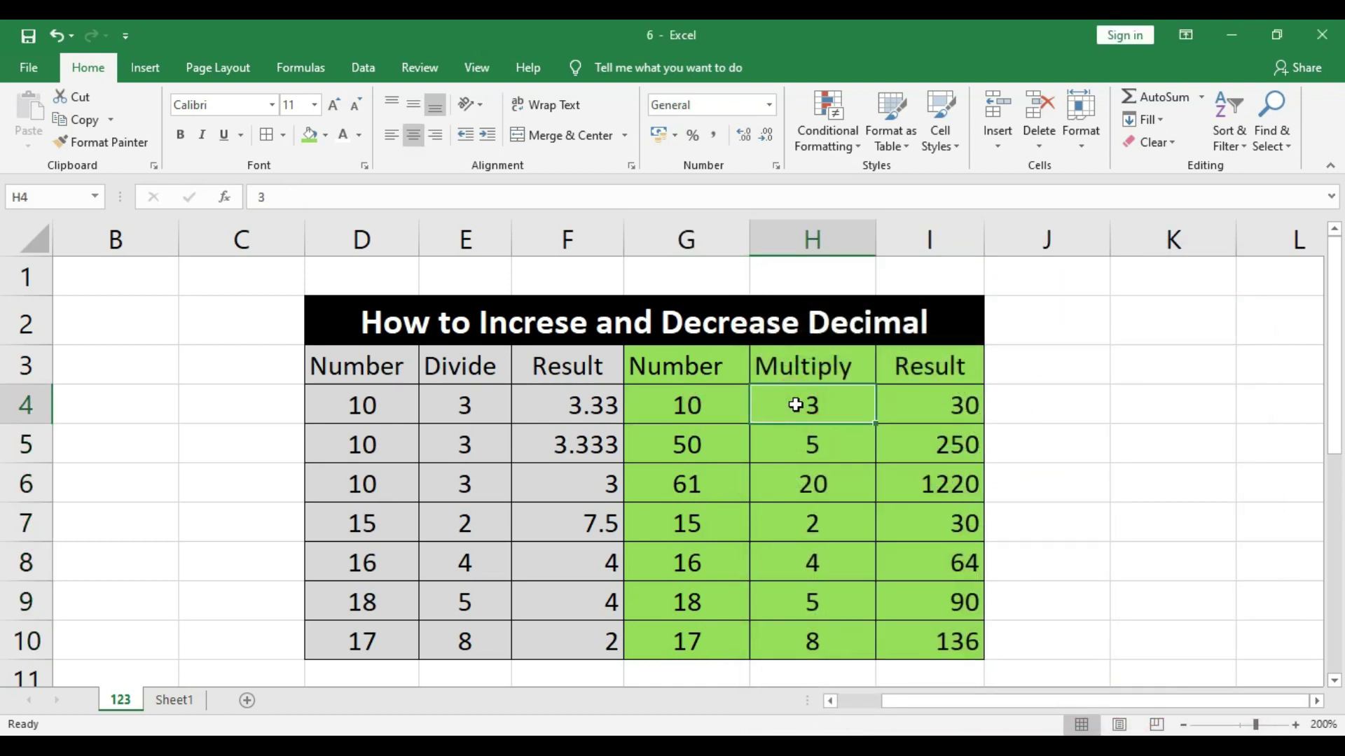
{"action": "left_click", "coordinate": [956, 405]}
{"action": "left_click", "coordinate": [818, 443]}
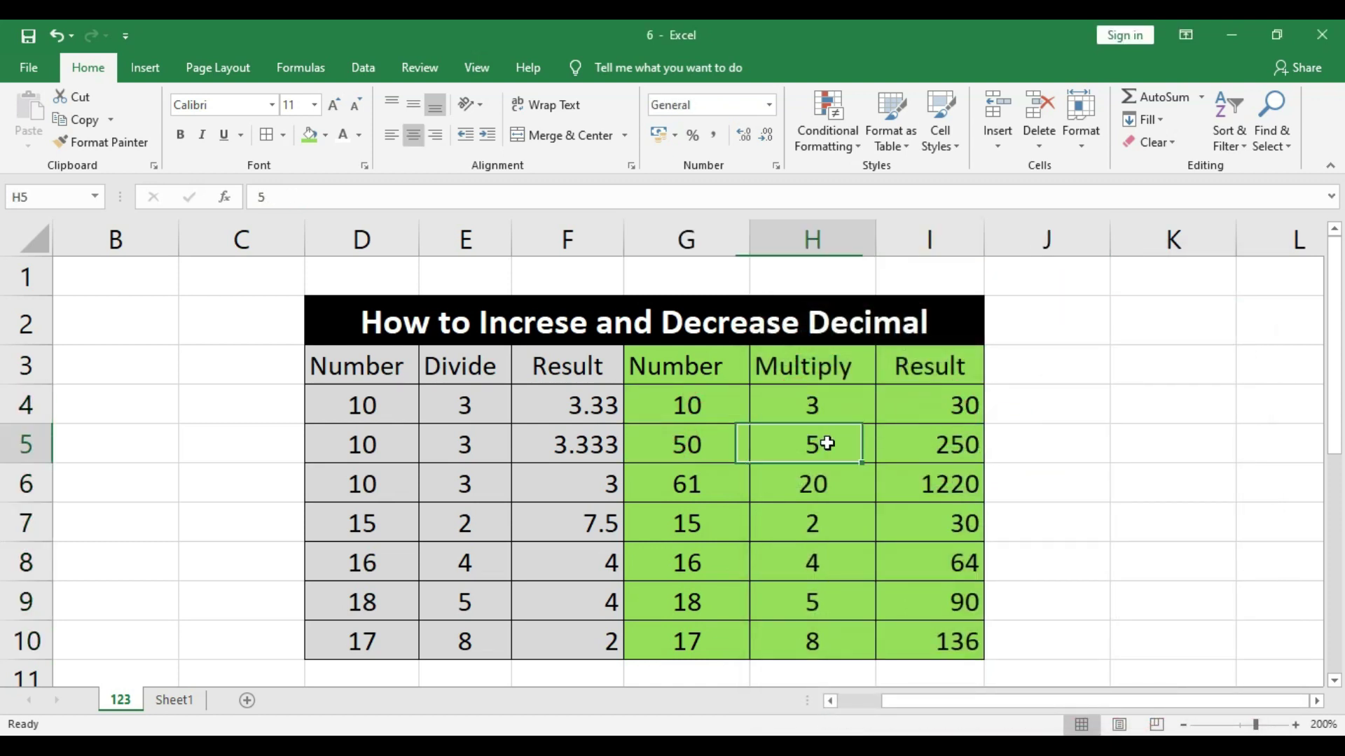
{"action": "left_click", "coordinate": [929, 442]}
{"action": "left_click", "coordinate": [712, 496]}
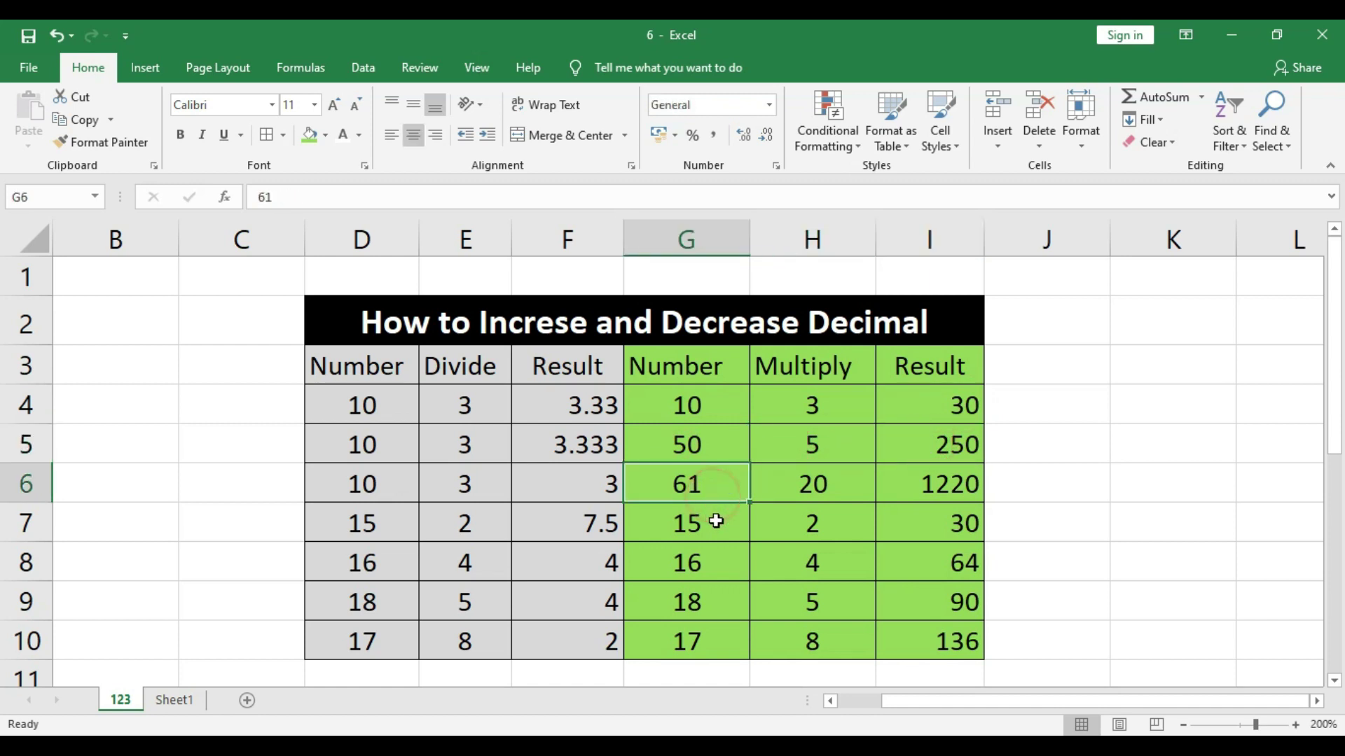
{"action": "left_click", "coordinate": [723, 565]}
{"action": "left_click", "coordinate": [834, 558]}
{"action": "left_click", "coordinate": [956, 558]}
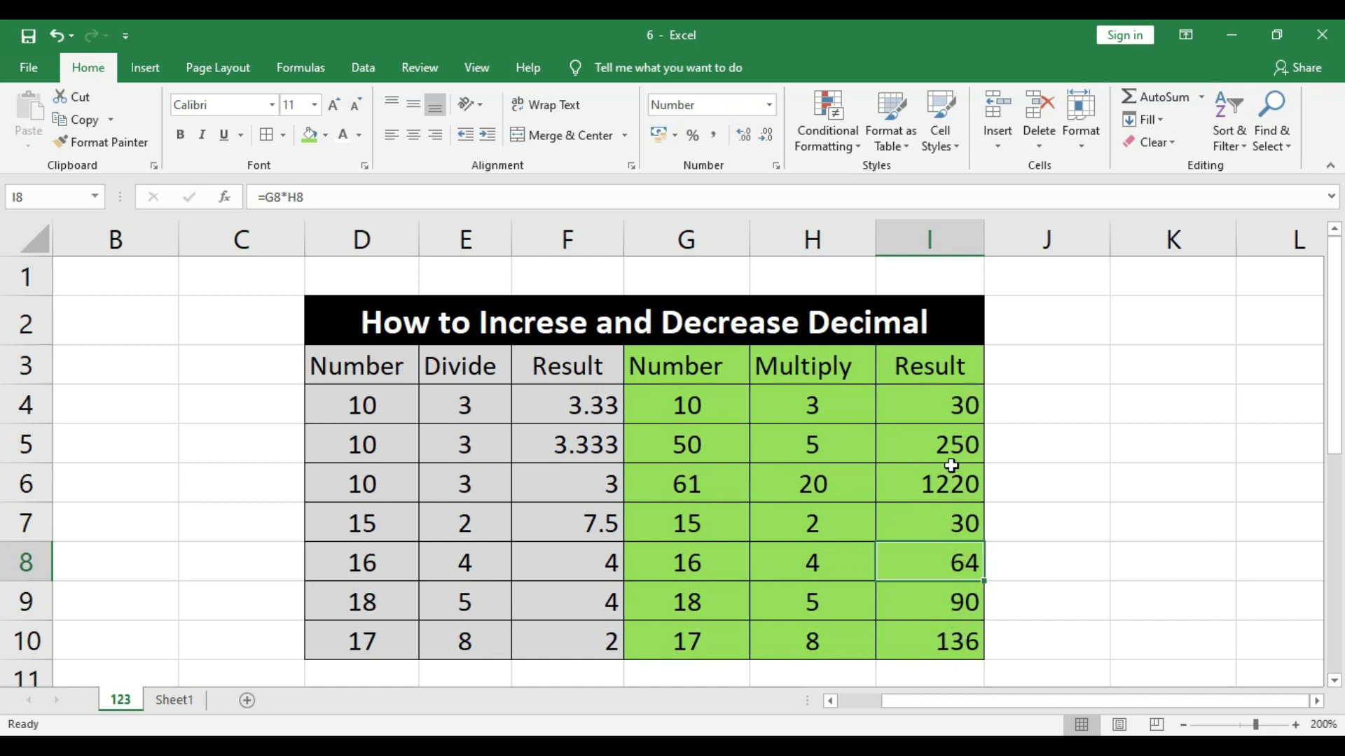
Step: Increase the result in I4 to two decimal places
{"action": "left_click", "coordinate": [947, 405]}
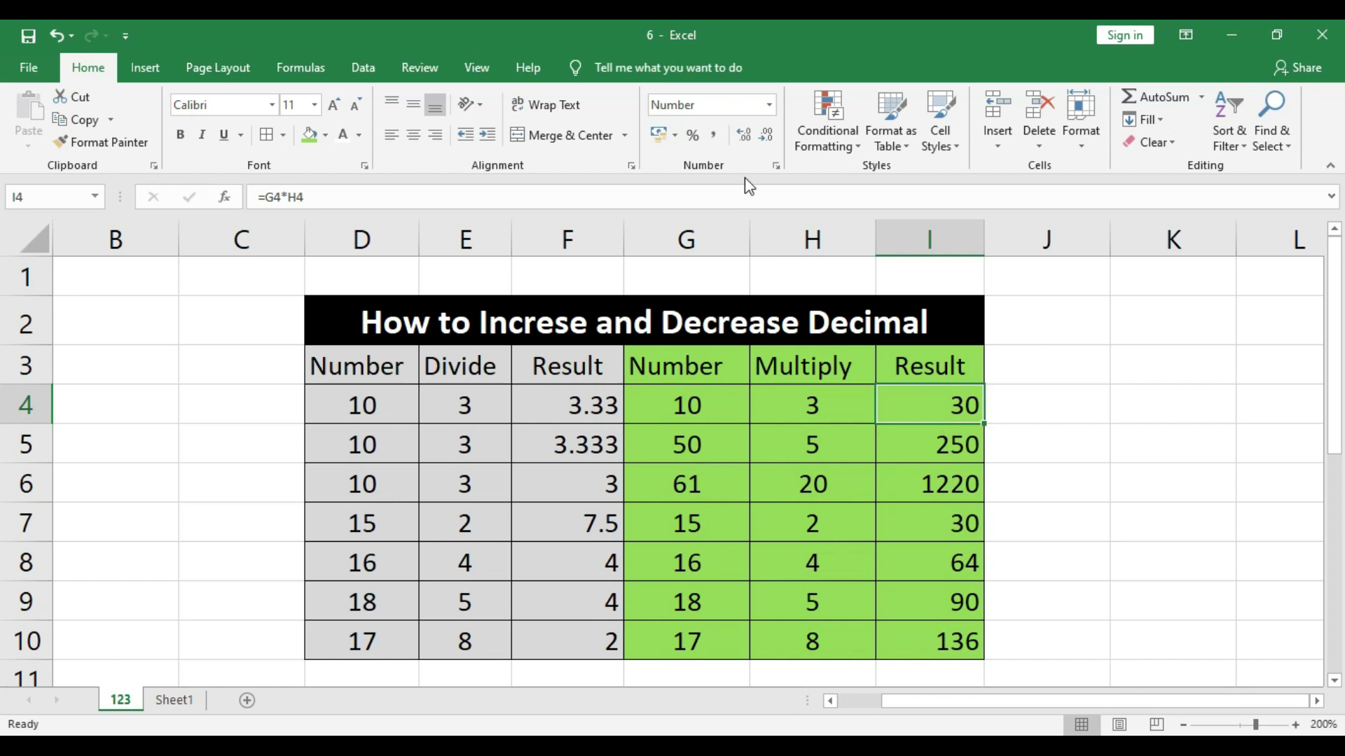
{"action": "left_click", "coordinate": [743, 137]}
{"action": "left_click", "coordinate": [744, 139]}
Step: Set the Number format of cell I5 to 3 decimal places in the Format Cells dialog
{"action": "left_click", "coordinate": [958, 450]}
{"action": "right_click", "coordinate": [958, 451]}
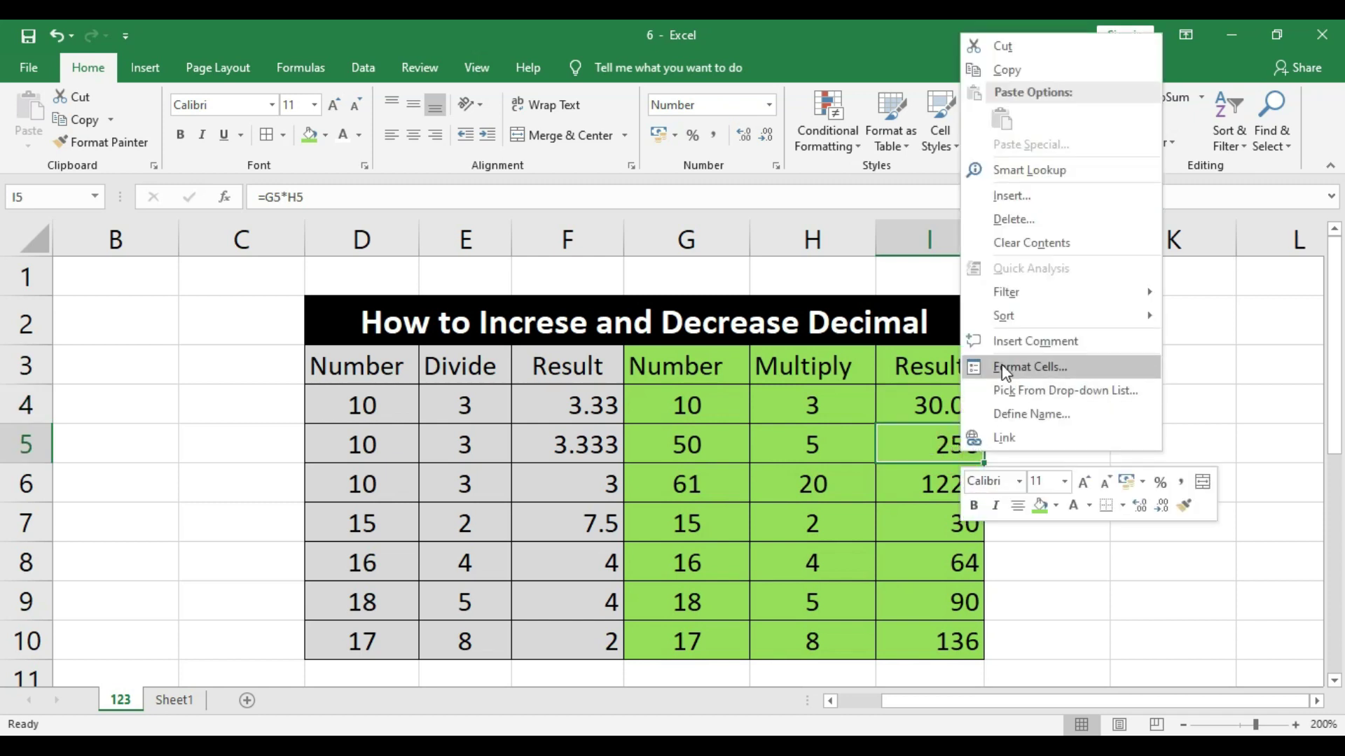
{"action": "left_click", "coordinate": [1001, 364]}
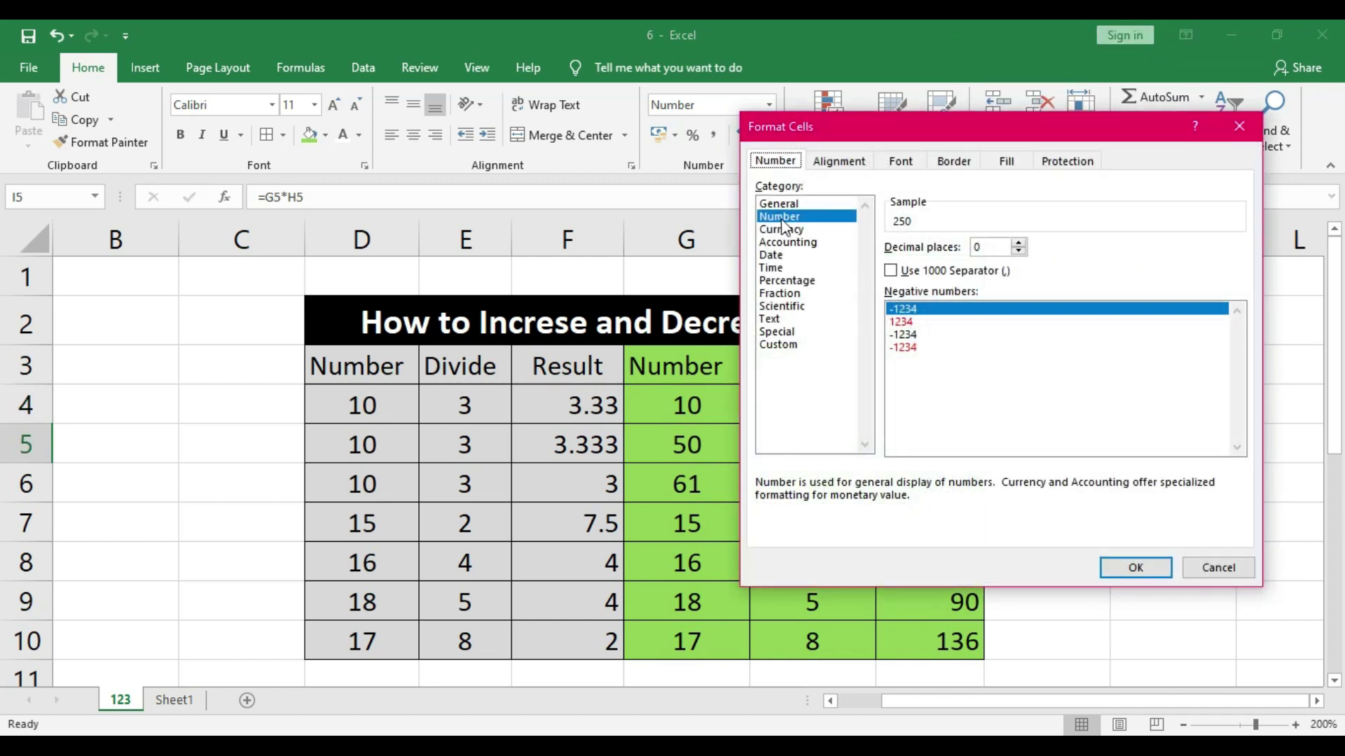
{"action": "left_click", "coordinate": [990, 250]}
{"action": "left_click", "coordinate": [1019, 242]}
{"action": "left_click", "coordinate": [1019, 243]}
{"action": "left_click", "coordinate": [1019, 243]}
{"action": "left_click", "coordinate": [1135, 568]}
{"action": "left_click", "coordinate": [1021, 506]}
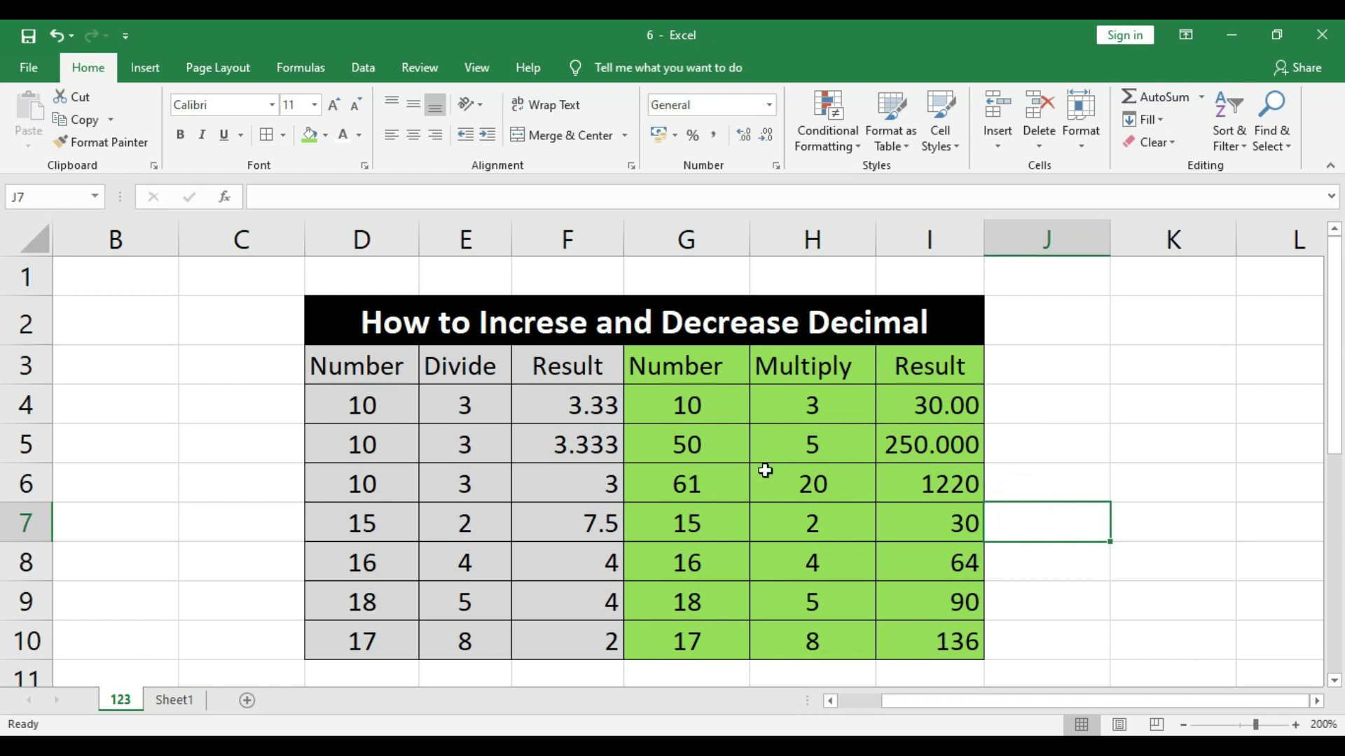
Step: Review the values of the multiplication in row 5 and change the number in G5 to 51
{"action": "left_click", "coordinate": [714, 456]}
{"action": "left_click", "coordinate": [810, 443]}
{"action": "left_click", "coordinate": [938, 443]}
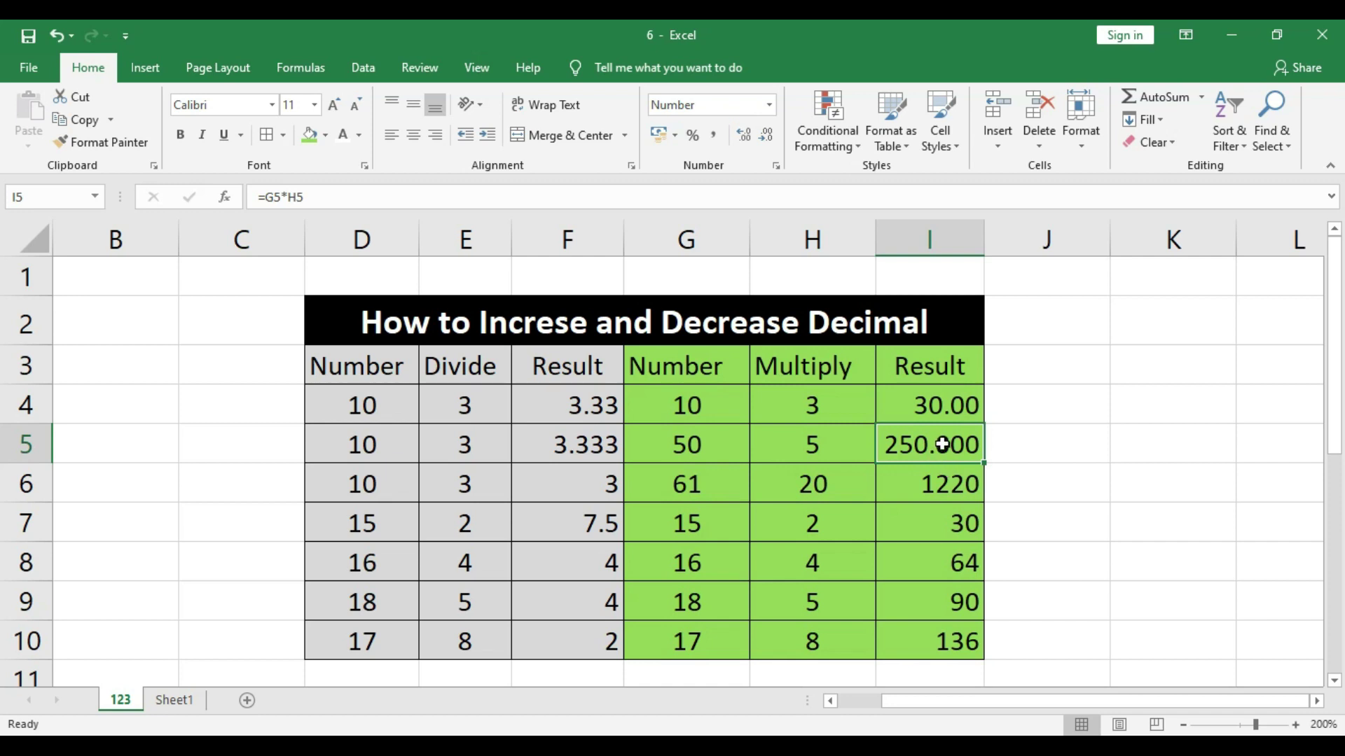
{"action": "double_click", "coordinate": [725, 449]}
{"action": "key", "text": "BackSpace"}
{"action": "type", "text": "1"}
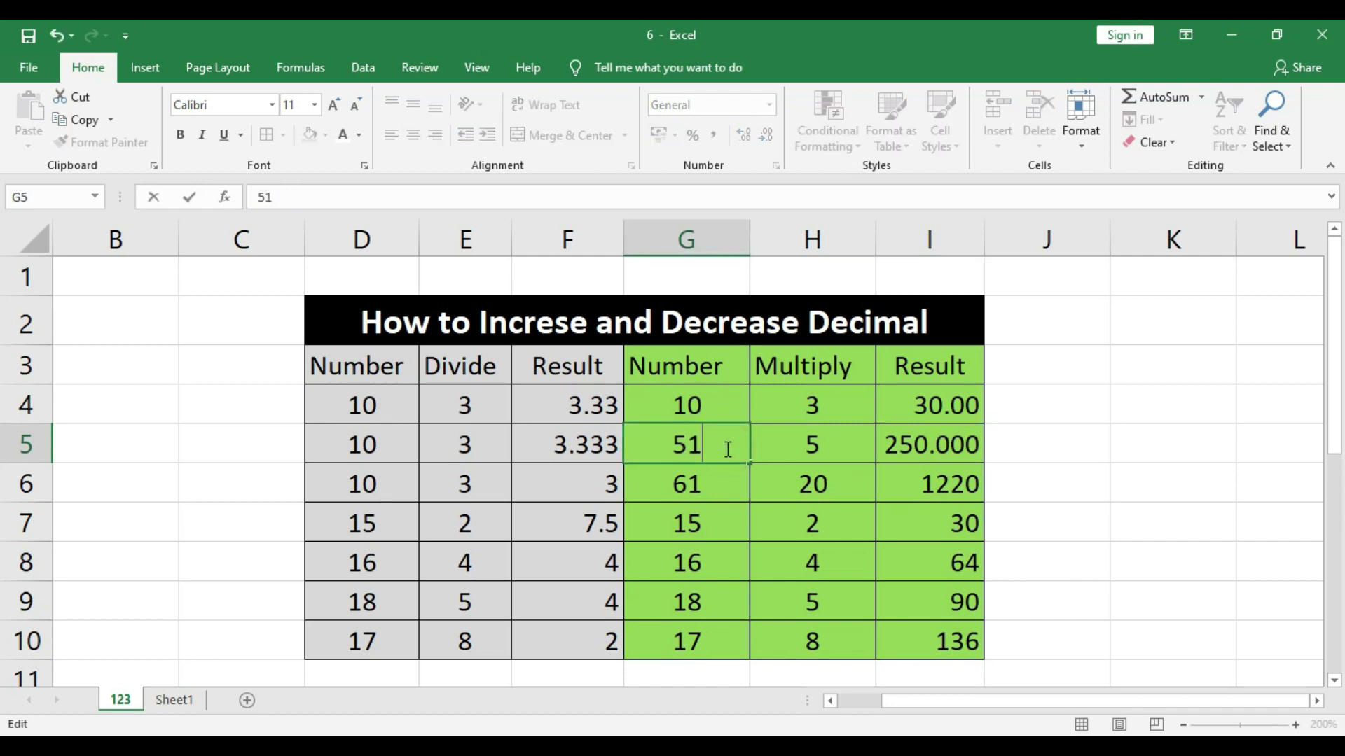
{"action": "left_click", "coordinate": [1129, 486]}
Step: Decrease the result in I5 to zero decimal places
{"action": "left_click", "coordinate": [959, 445]}
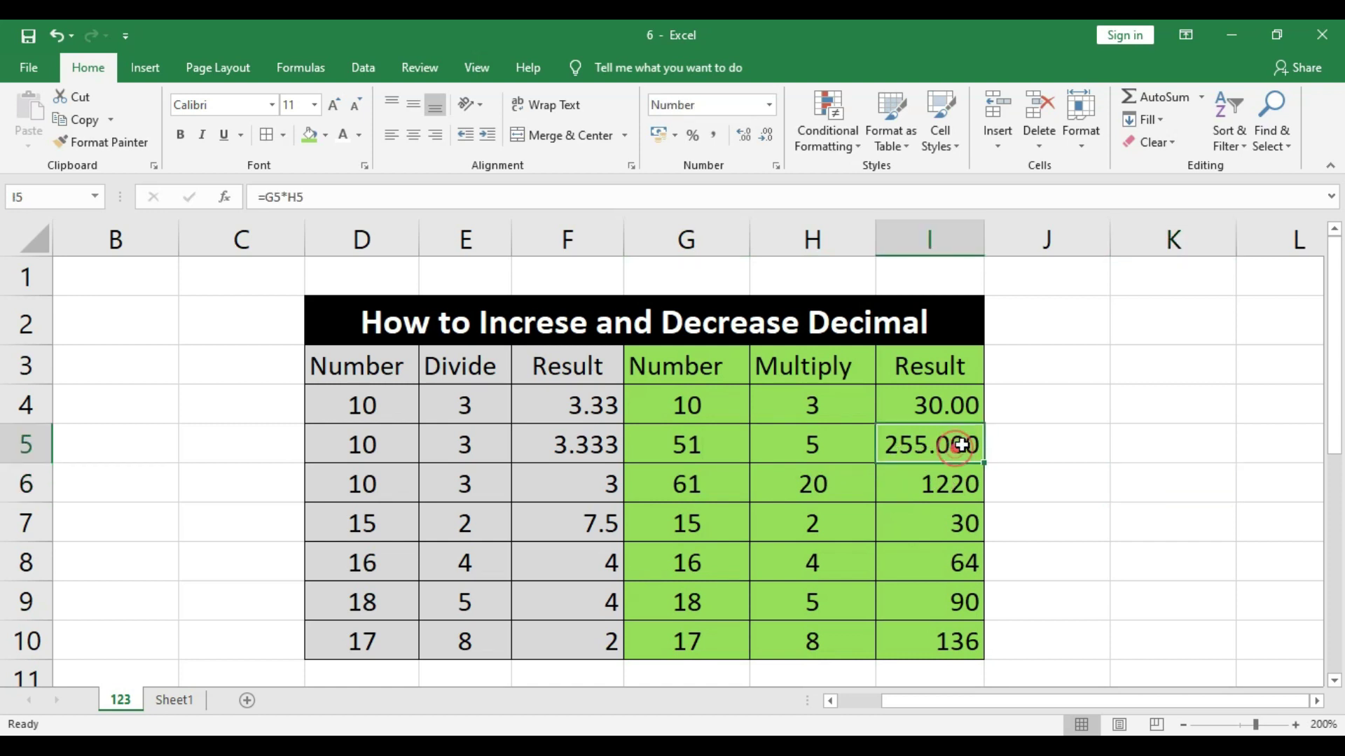
{"action": "left_click", "coordinate": [764, 138]}
{"action": "left_click", "coordinate": [765, 138]}
{"action": "left_click", "coordinate": [765, 138]}
{"action": "left_click", "coordinate": [1168, 524]}
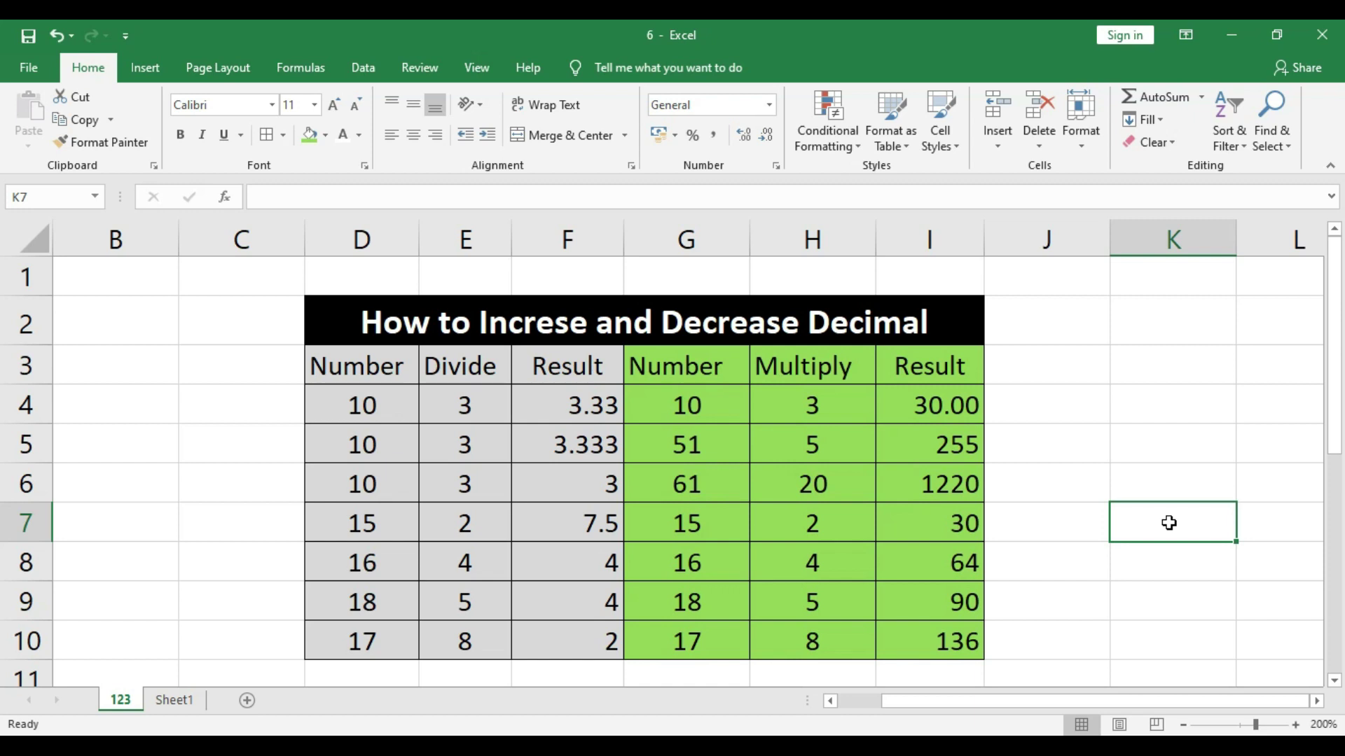
Step: Open Sheet1 with the salary table, zoom it to 120%, and select the first One Day Salary value in K6
{"action": "left_click", "coordinate": [175, 700]}
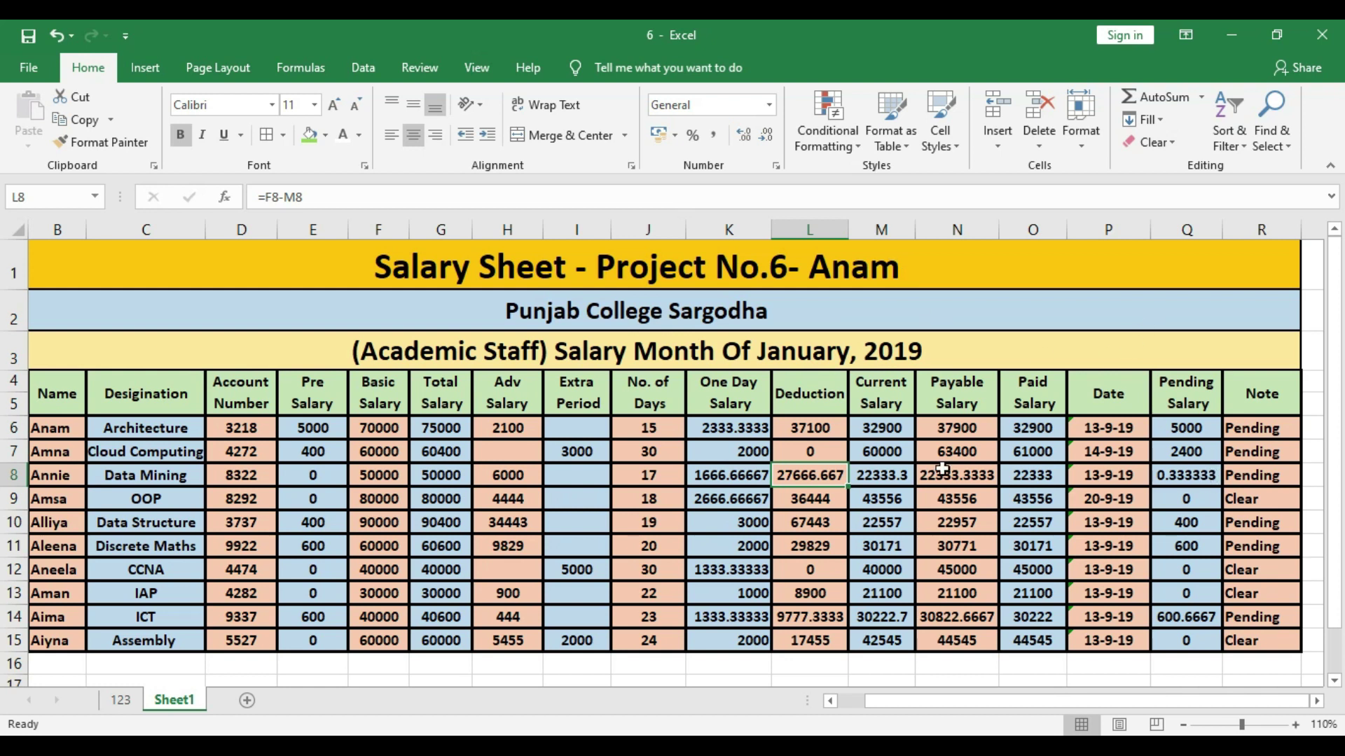
{"action": "left_click", "coordinate": [835, 543]}
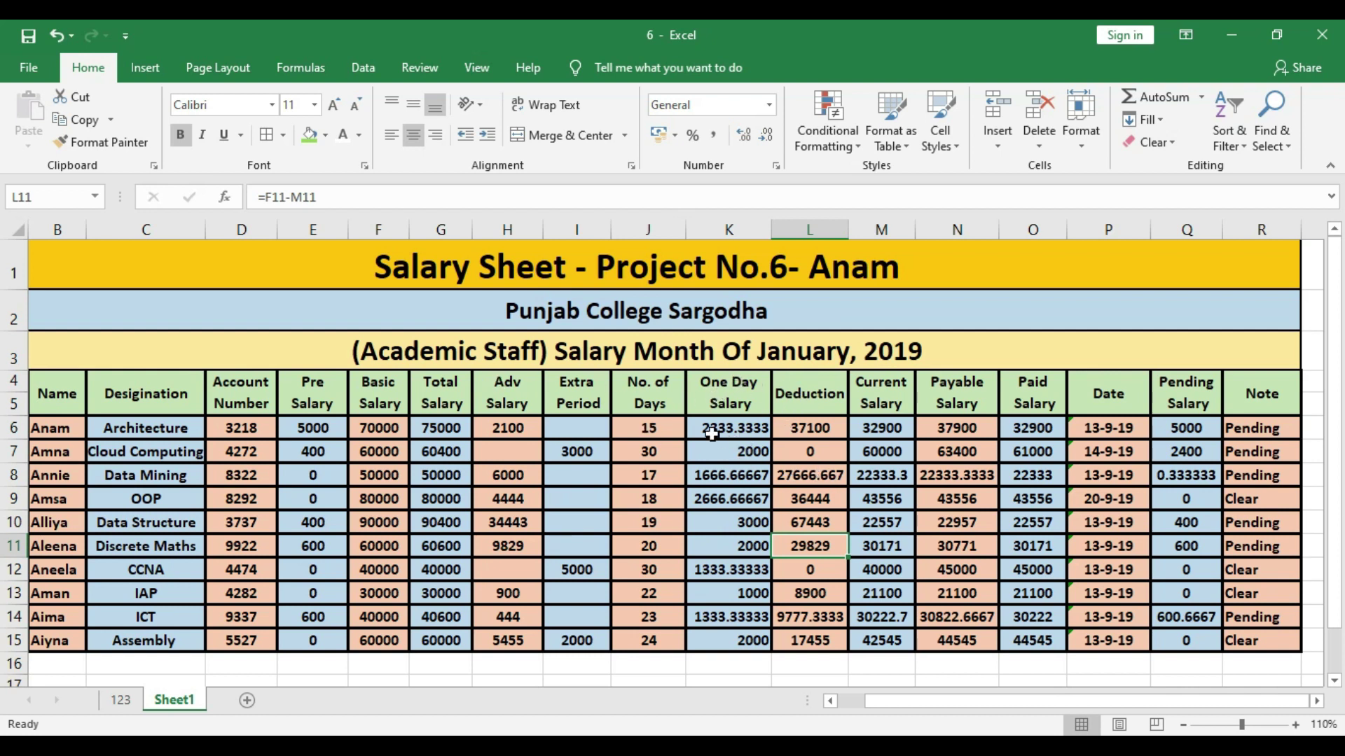
{"action": "left_click", "coordinate": [1294, 725]}
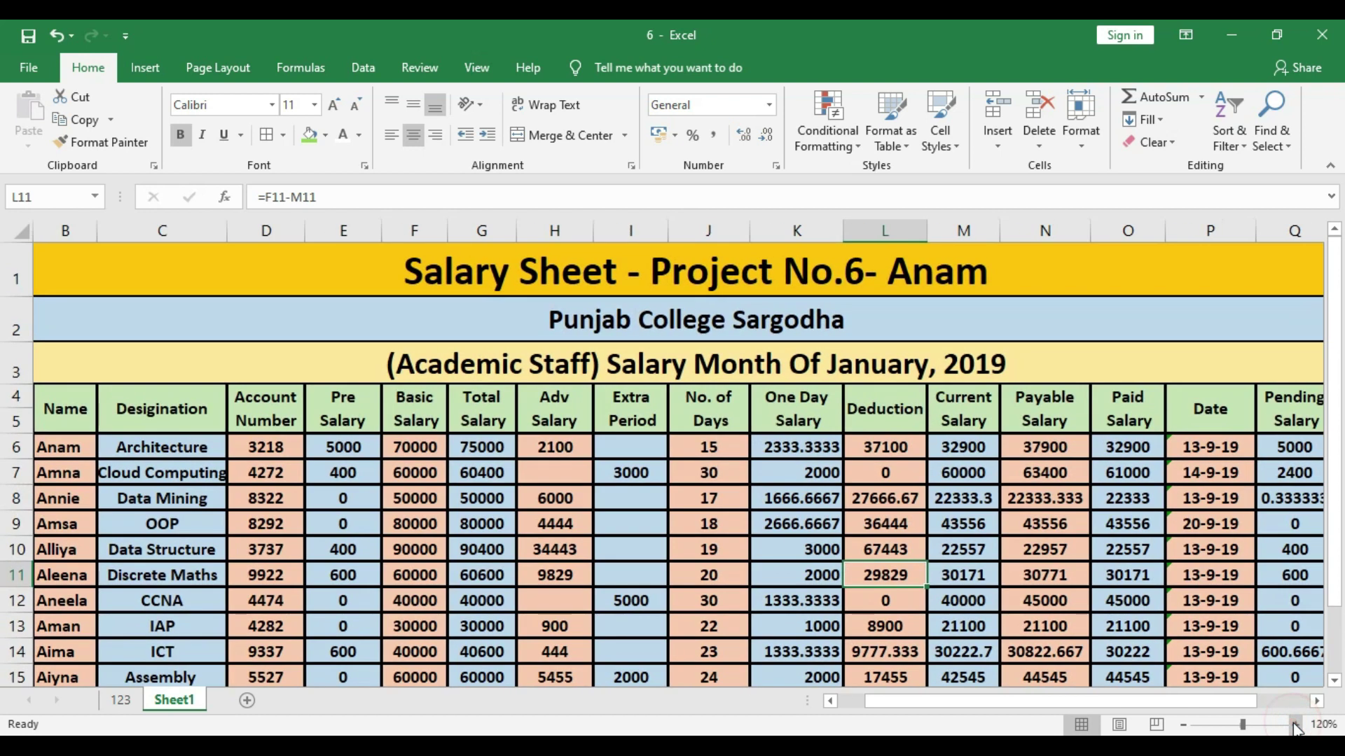
{"action": "left_click", "coordinate": [804, 449]}
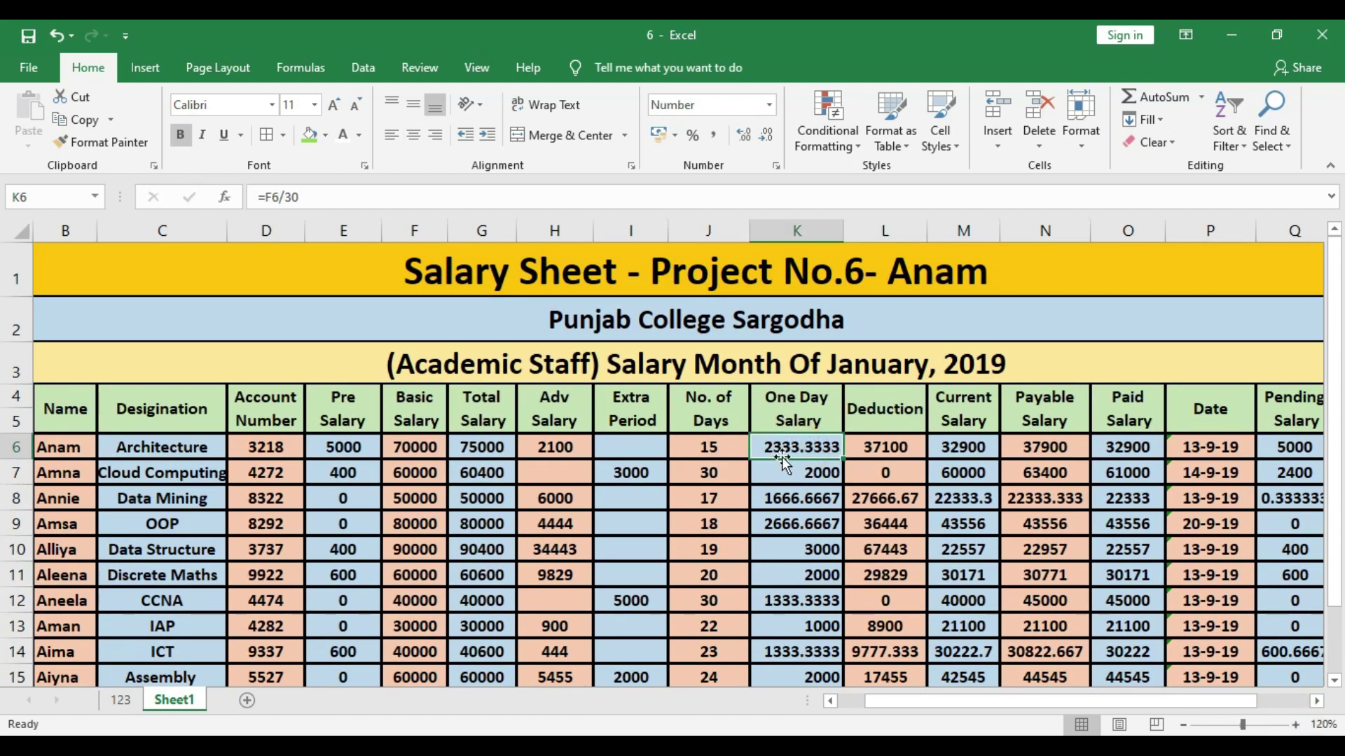
Step: Set the Number format of the One Day Salary in K6 to 0 decimal places through Format Cells
{"action": "left_click", "coordinate": [826, 472]}
{"action": "left_click", "coordinate": [827, 455]}
{"action": "left_click", "coordinate": [817, 473]}
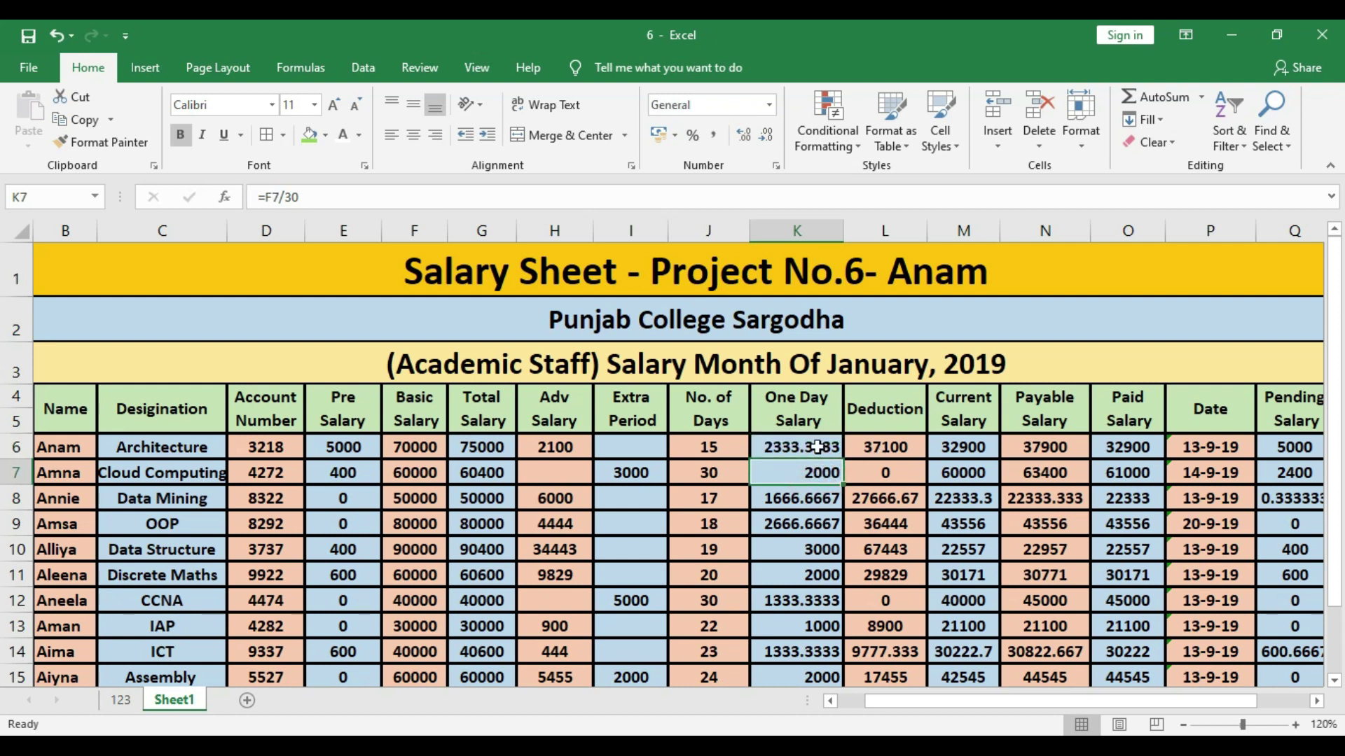
{"action": "left_click", "coordinate": [821, 451]}
{"action": "right_click", "coordinate": [822, 455]}
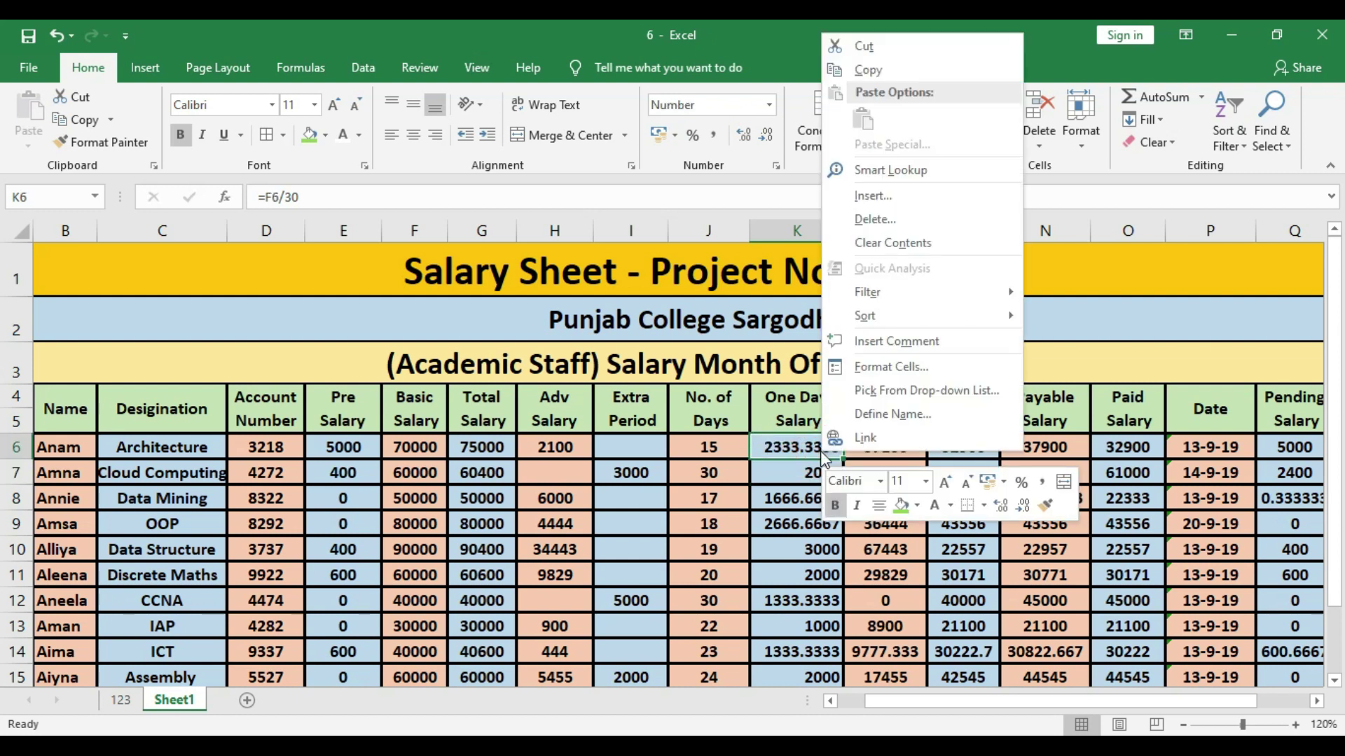
{"action": "left_click", "coordinate": [863, 366]}
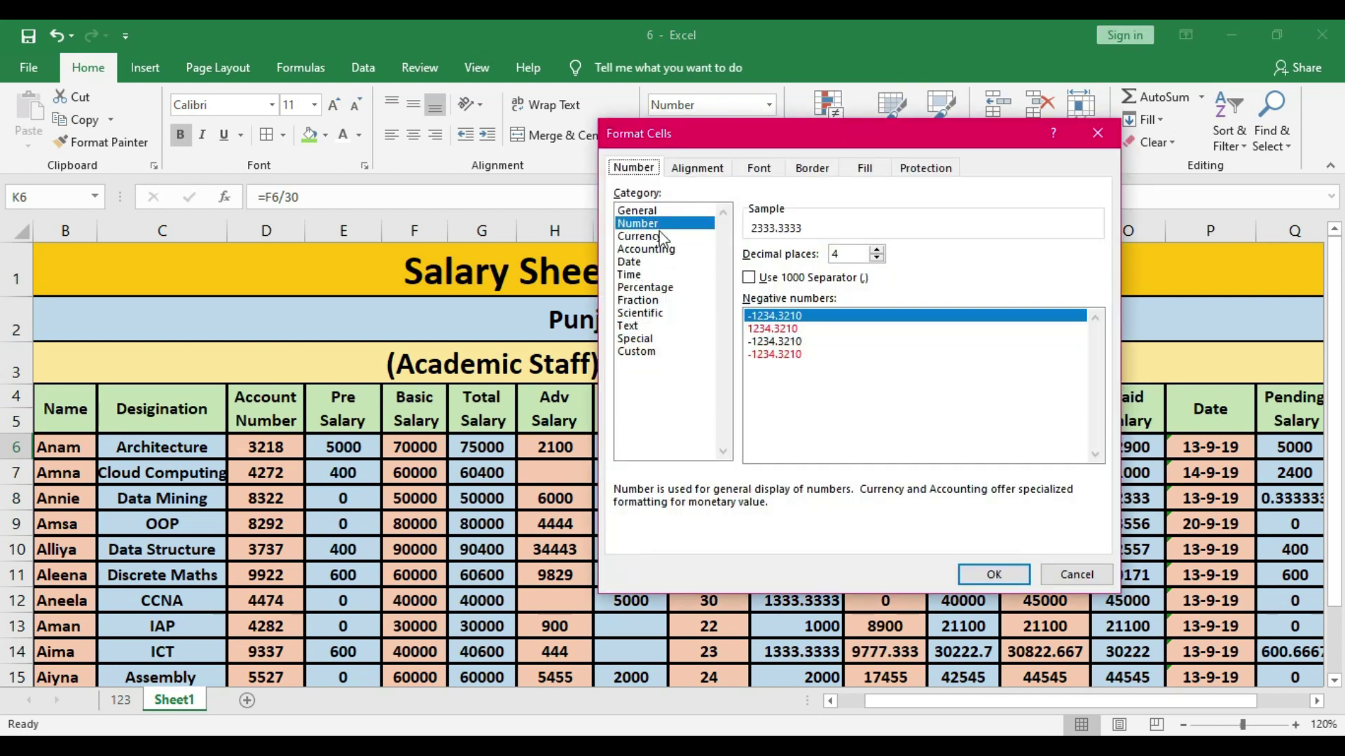
{"action": "left_click", "coordinate": [877, 258]}
{"action": "left_click", "coordinate": [877, 258]}
{"action": "left_click", "coordinate": [876, 258]}
{"action": "left_click", "coordinate": [877, 258]}
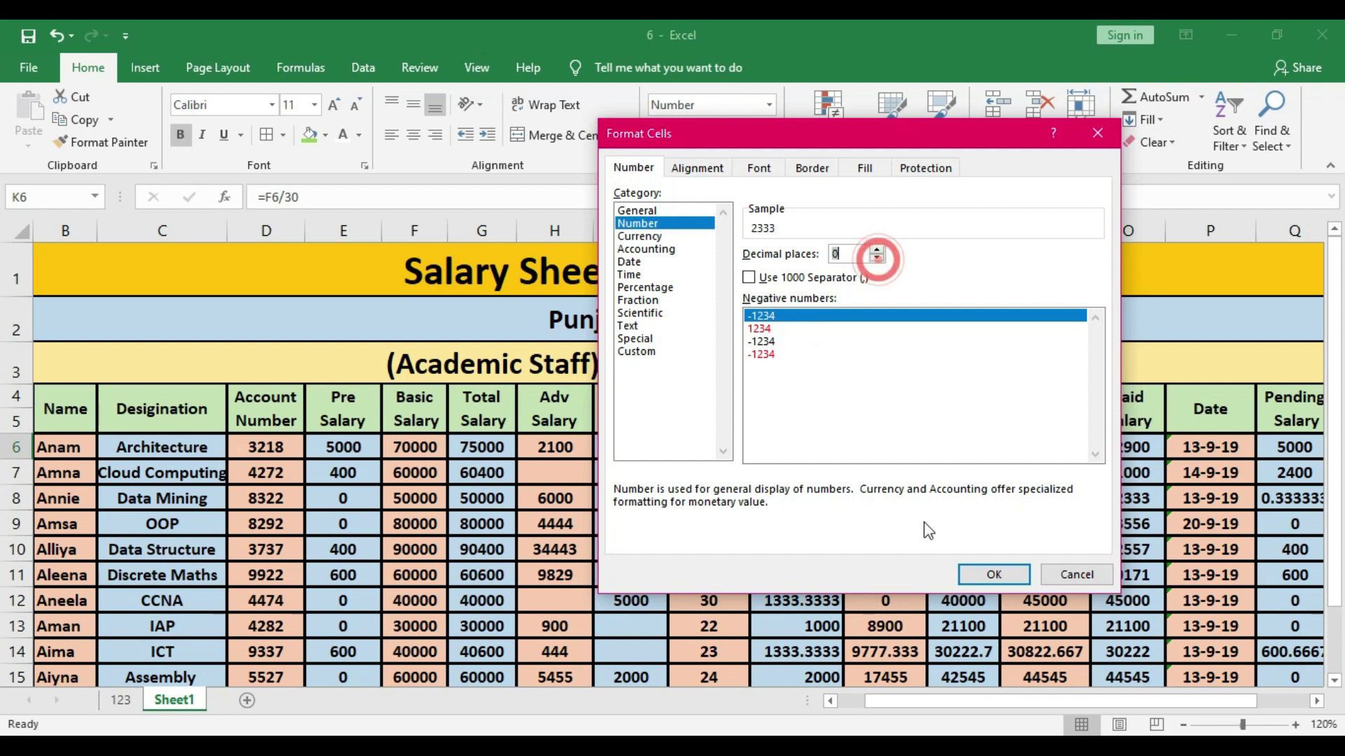
{"action": "left_click", "coordinate": [993, 575]}
{"action": "left_click", "coordinate": [816, 479]}
{"action": "left_click", "coordinate": [829, 450]}
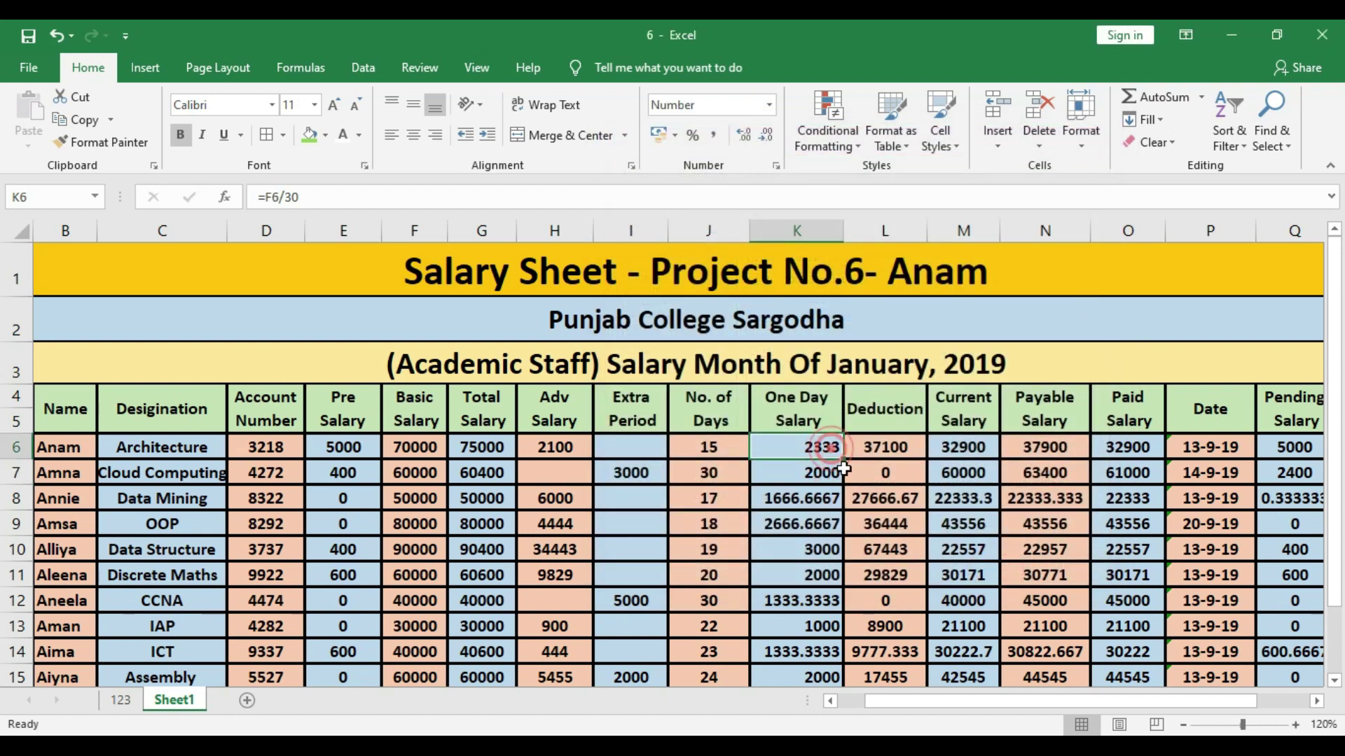
Step: Fill the One Day Salary formula and format from K6 down to K15, and narrow column K to fit the values
{"action": "left_click", "coordinate": [1185, 723]}
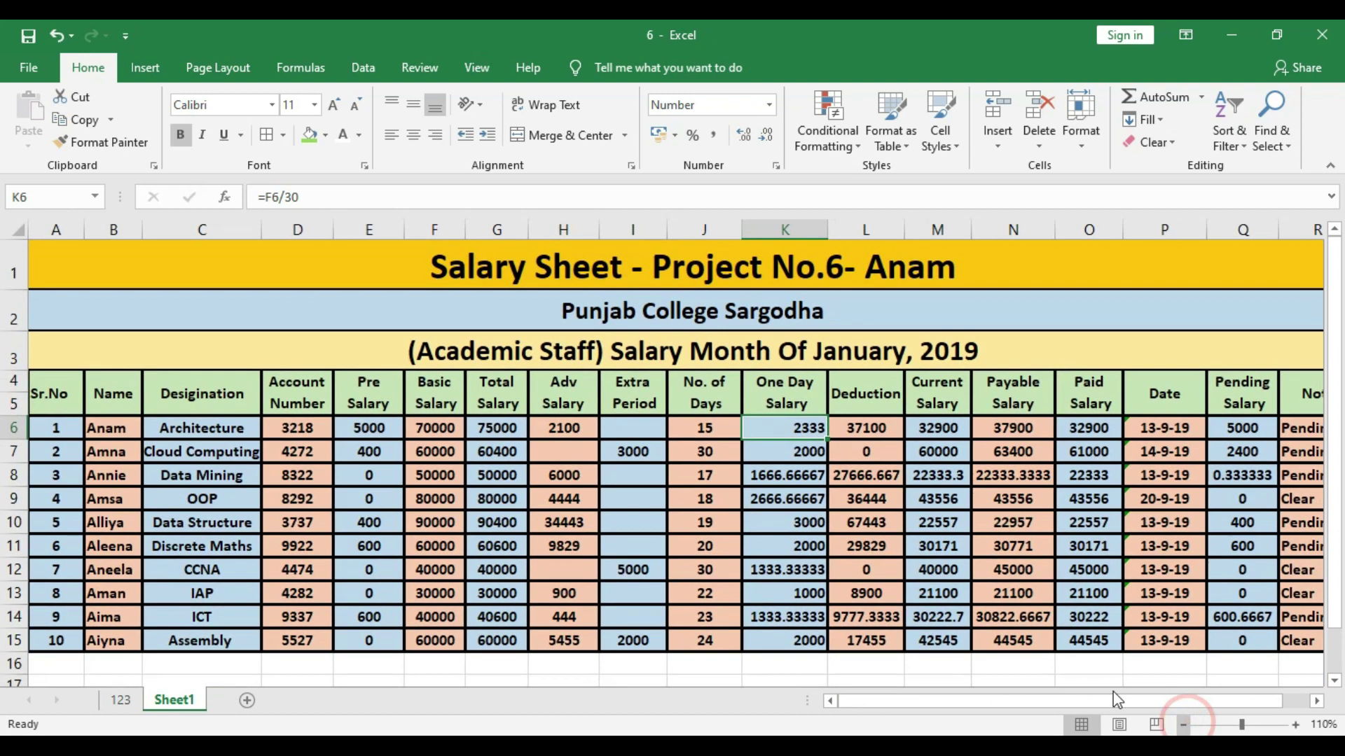
{"action": "left_click", "coordinate": [791, 475]}
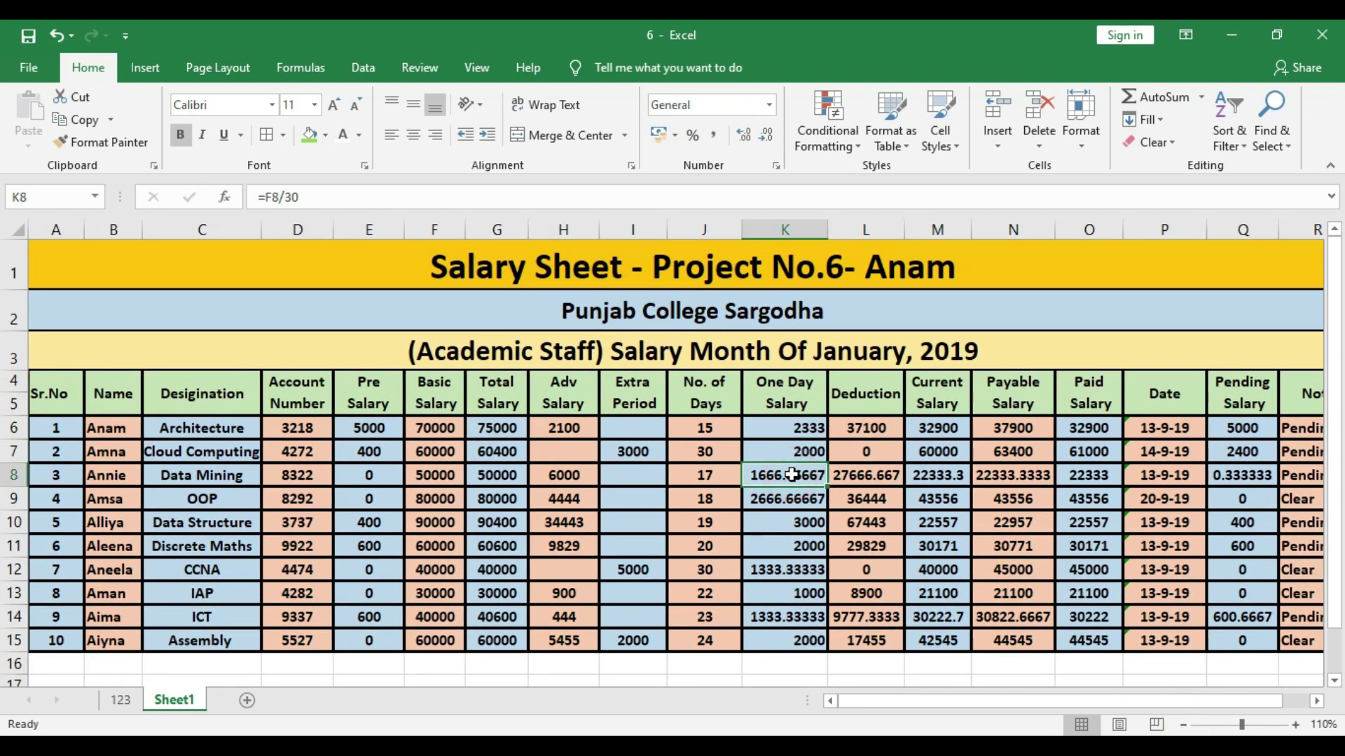
{"action": "left_click", "coordinate": [792, 499]}
{"action": "left_click", "coordinate": [802, 566]}
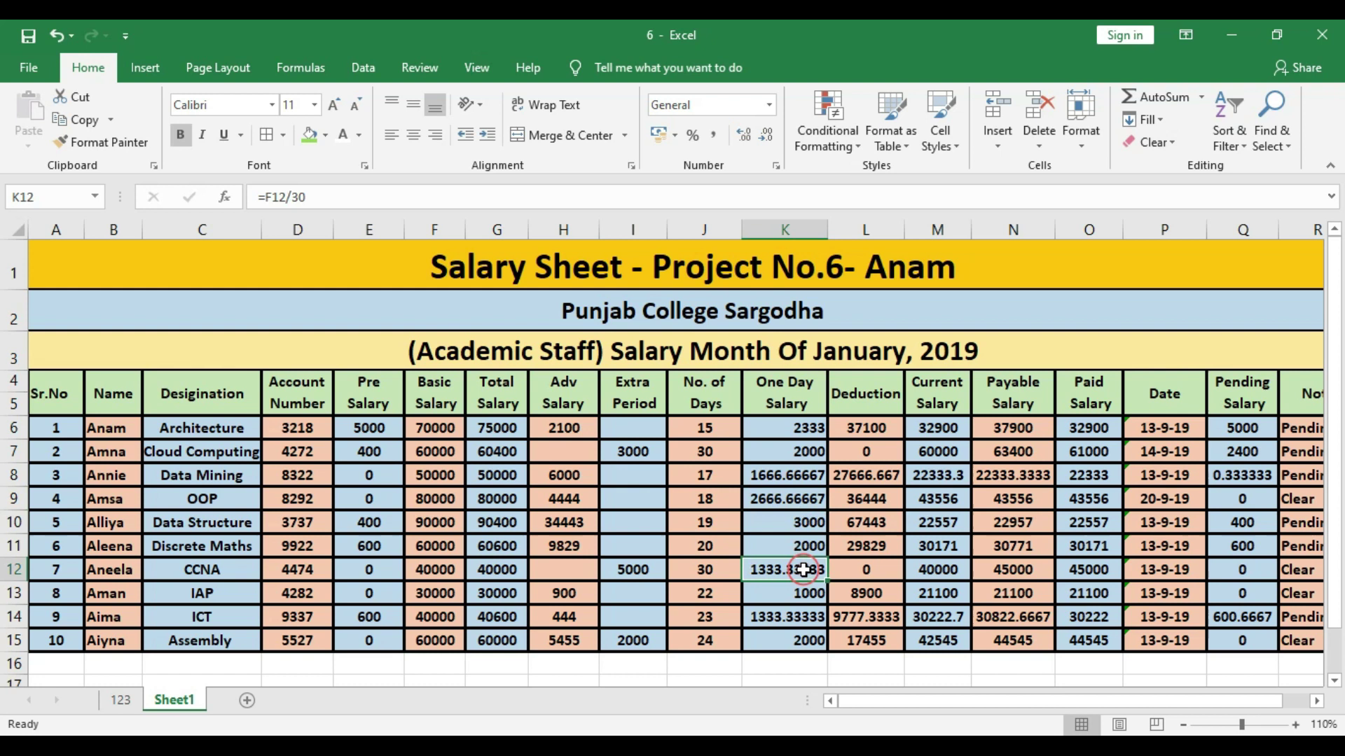
{"action": "left_click", "coordinate": [807, 618]}
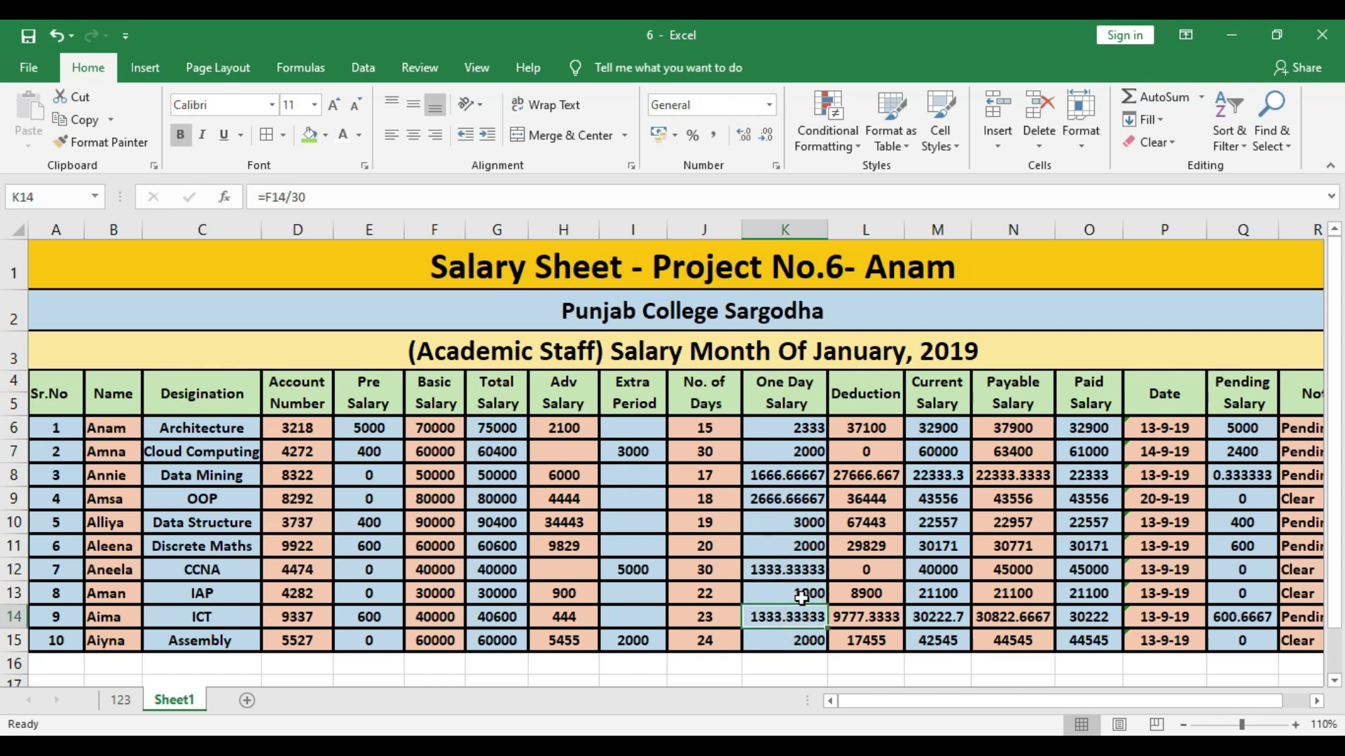
{"action": "left_click", "coordinate": [815, 433]}
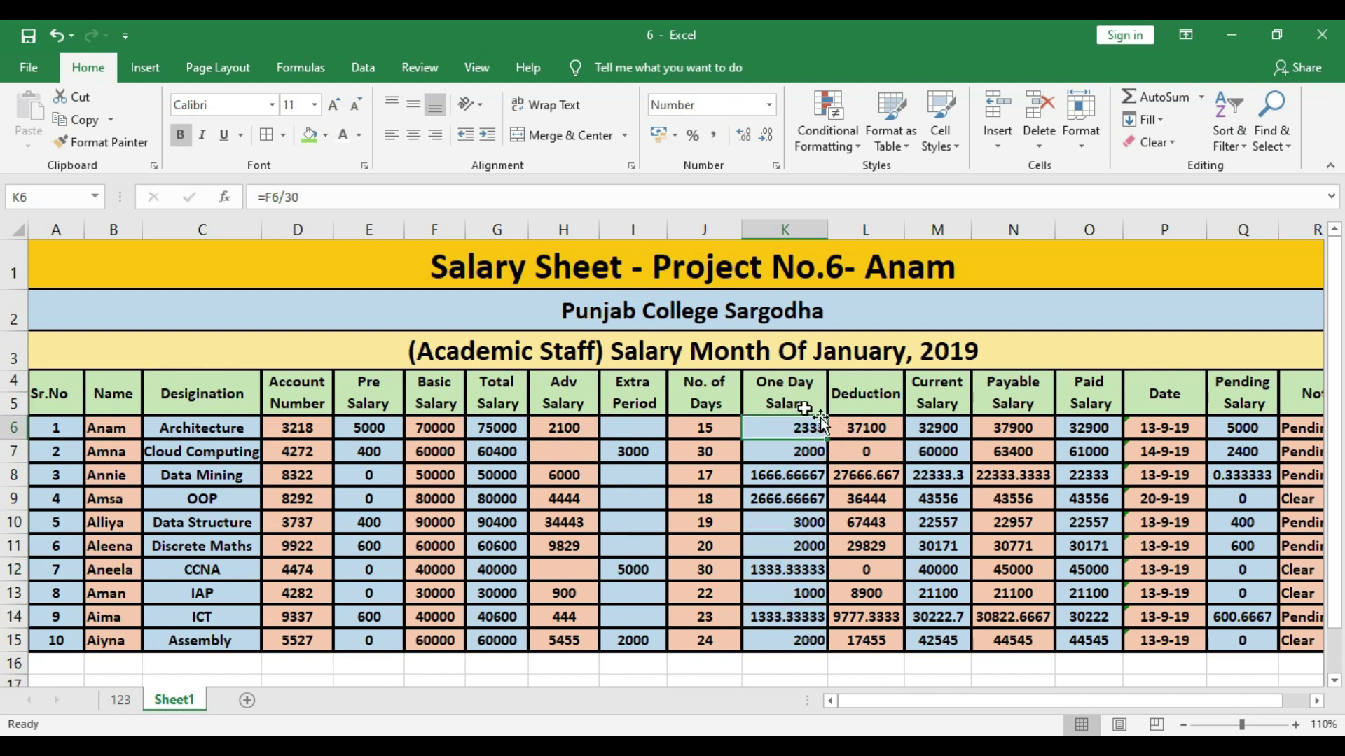
{"action": "left_click_drag", "start_coordinate": [821, 440], "coordinate": [823, 643]}
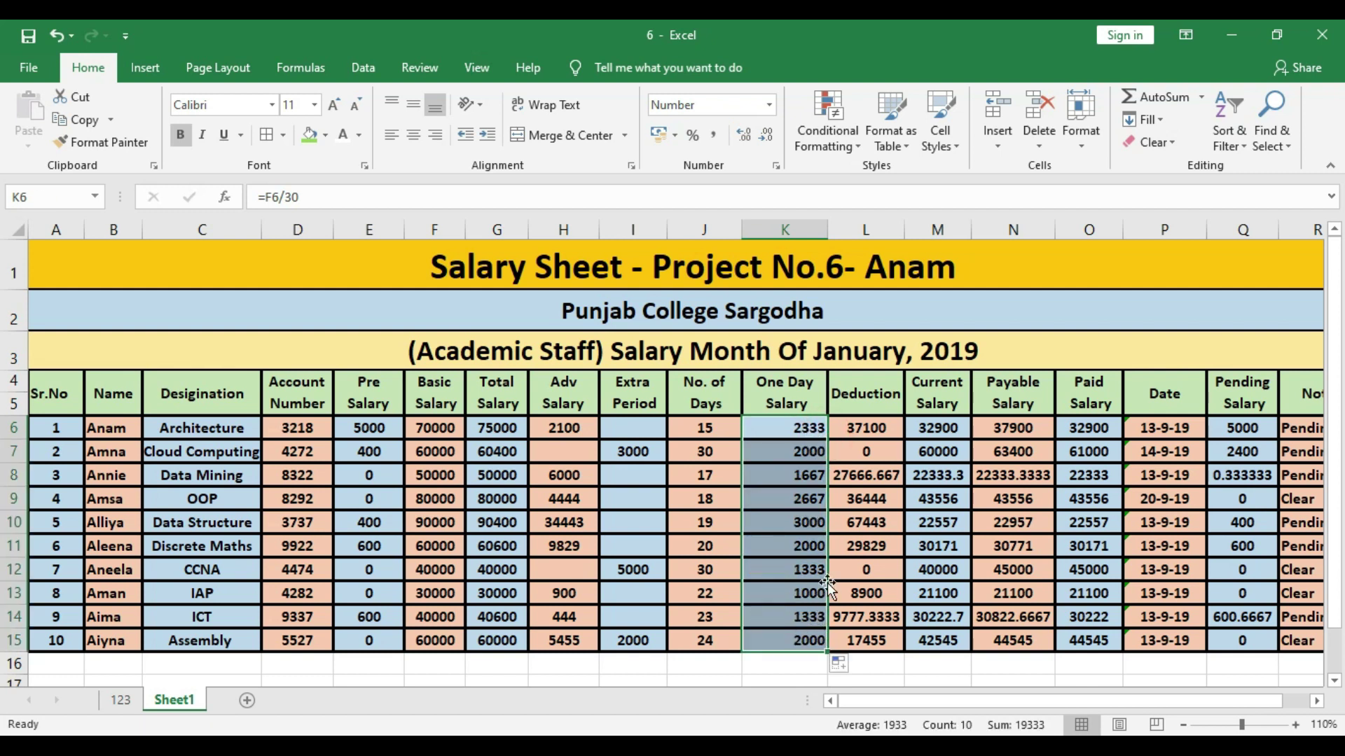
{"action": "left_click_drag", "start_coordinate": [829, 232], "coordinate": [805, 232]}
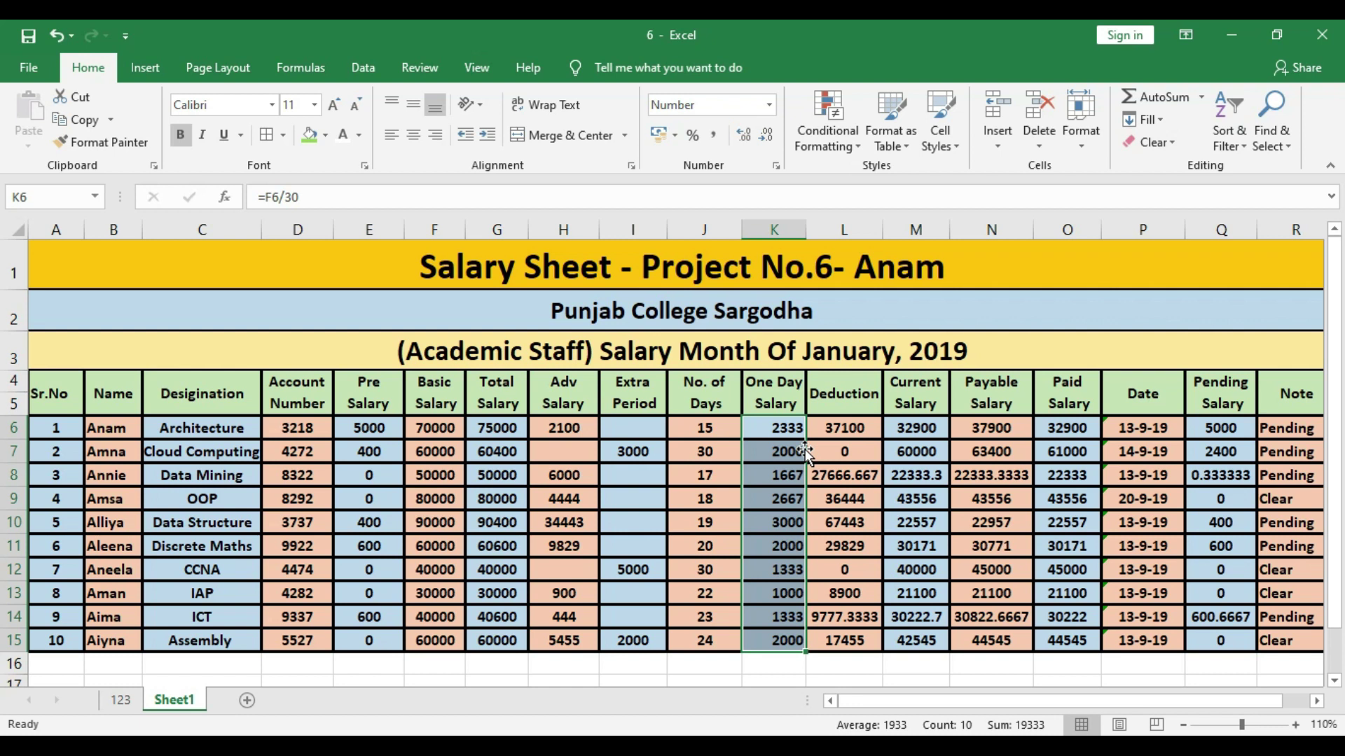
Step: Format the Deduction in L6 as Number with 0 decimal places and fill it down to L15
{"action": "left_click", "coordinate": [847, 471]}
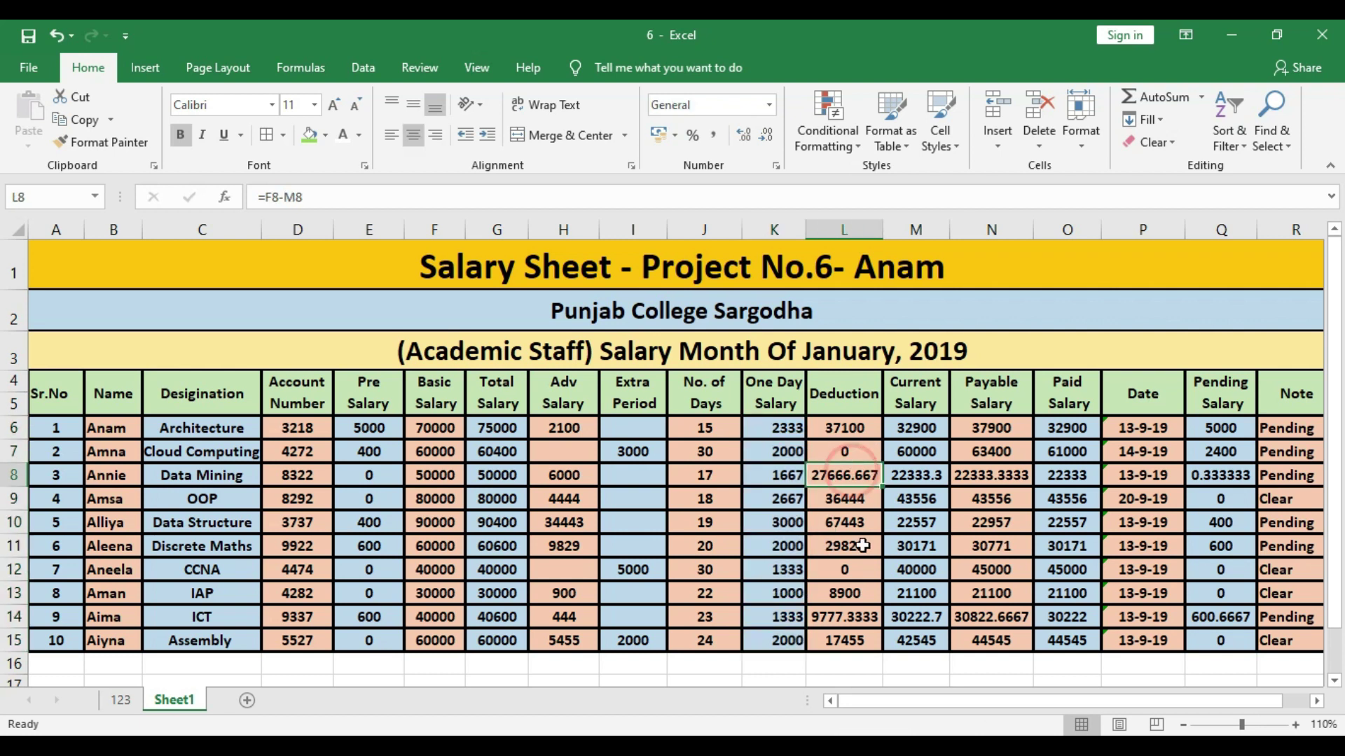
{"action": "left_click", "coordinate": [865, 430]}
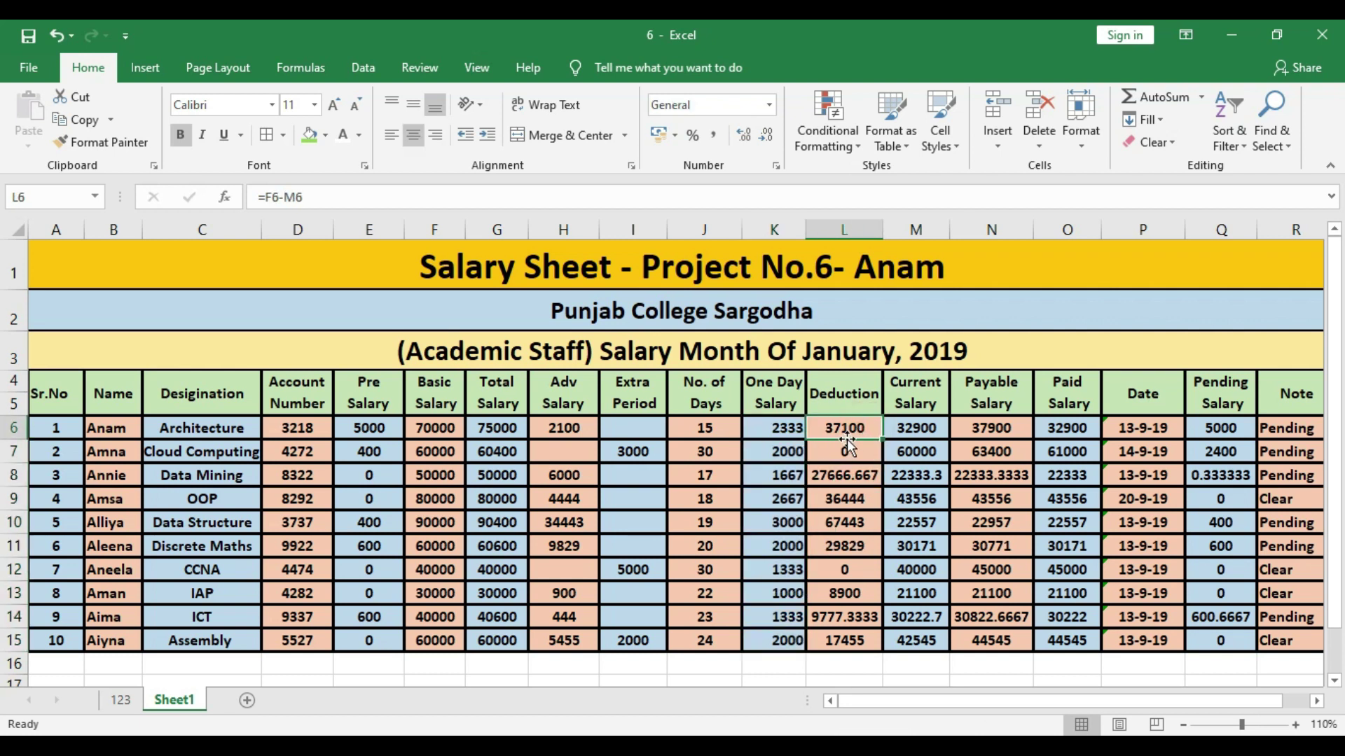
{"action": "right_click", "coordinate": [859, 428]}
{"action": "left_click", "coordinate": [923, 640]}
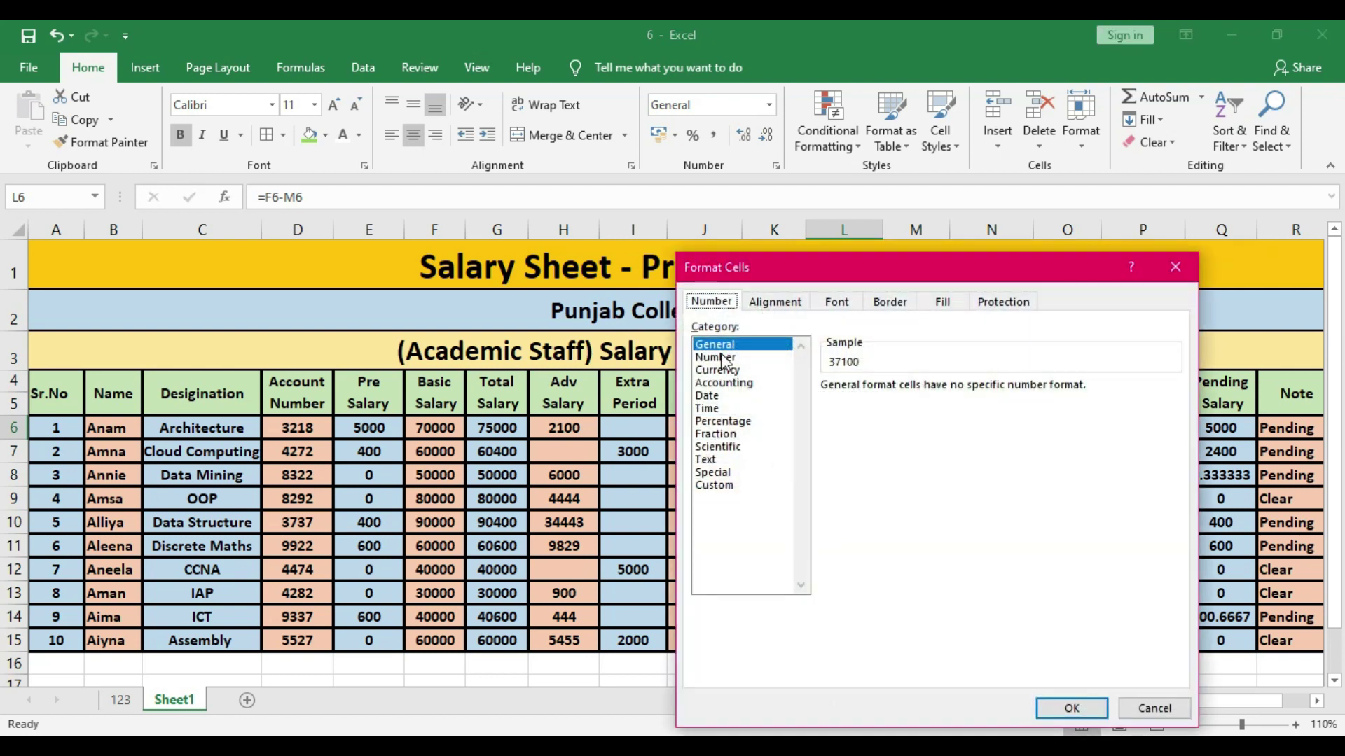
{"action": "left_click", "coordinate": [724, 359]}
{"action": "left_click", "coordinate": [955, 392]}
{"action": "left_click", "coordinate": [955, 391]}
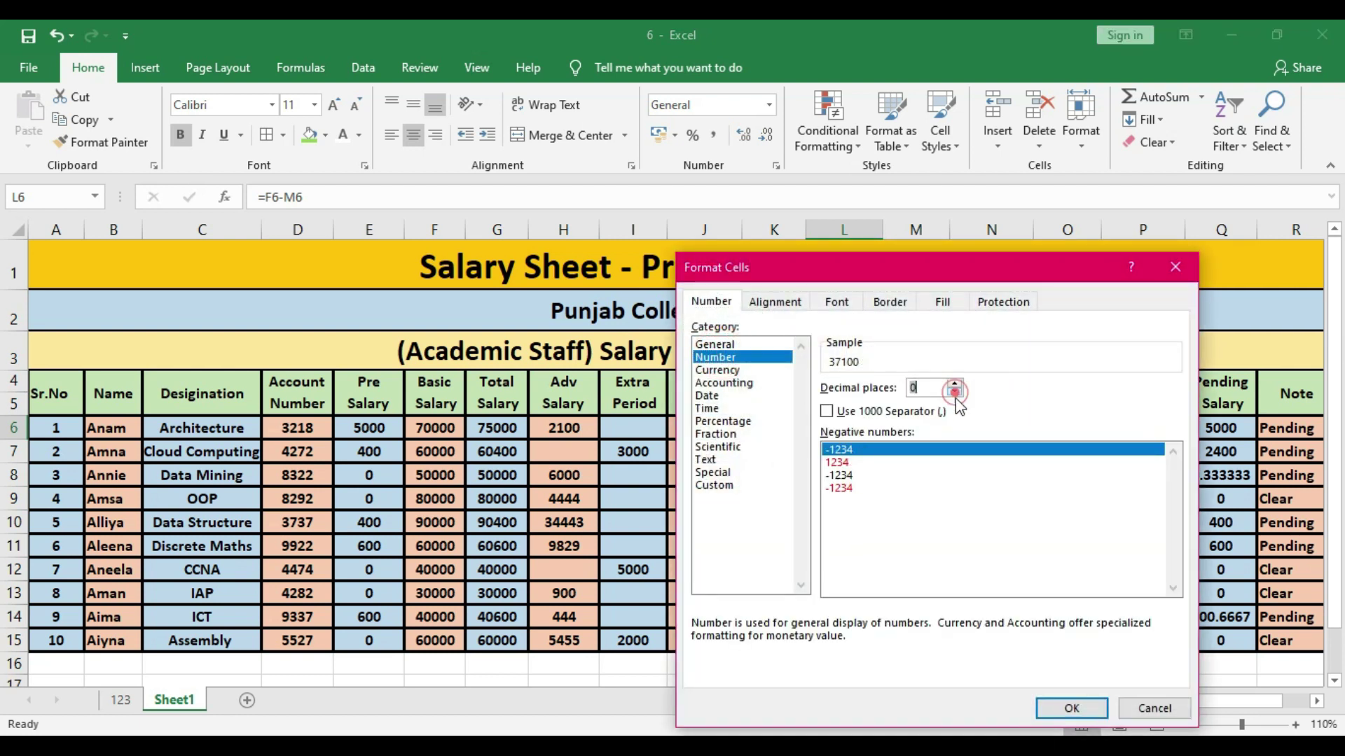
{"action": "left_click", "coordinate": [1061, 708]}
{"action": "left_click_drag", "start_coordinate": [883, 439], "coordinate": [883, 650]}
{"action": "double_click", "coordinate": [886, 226]}
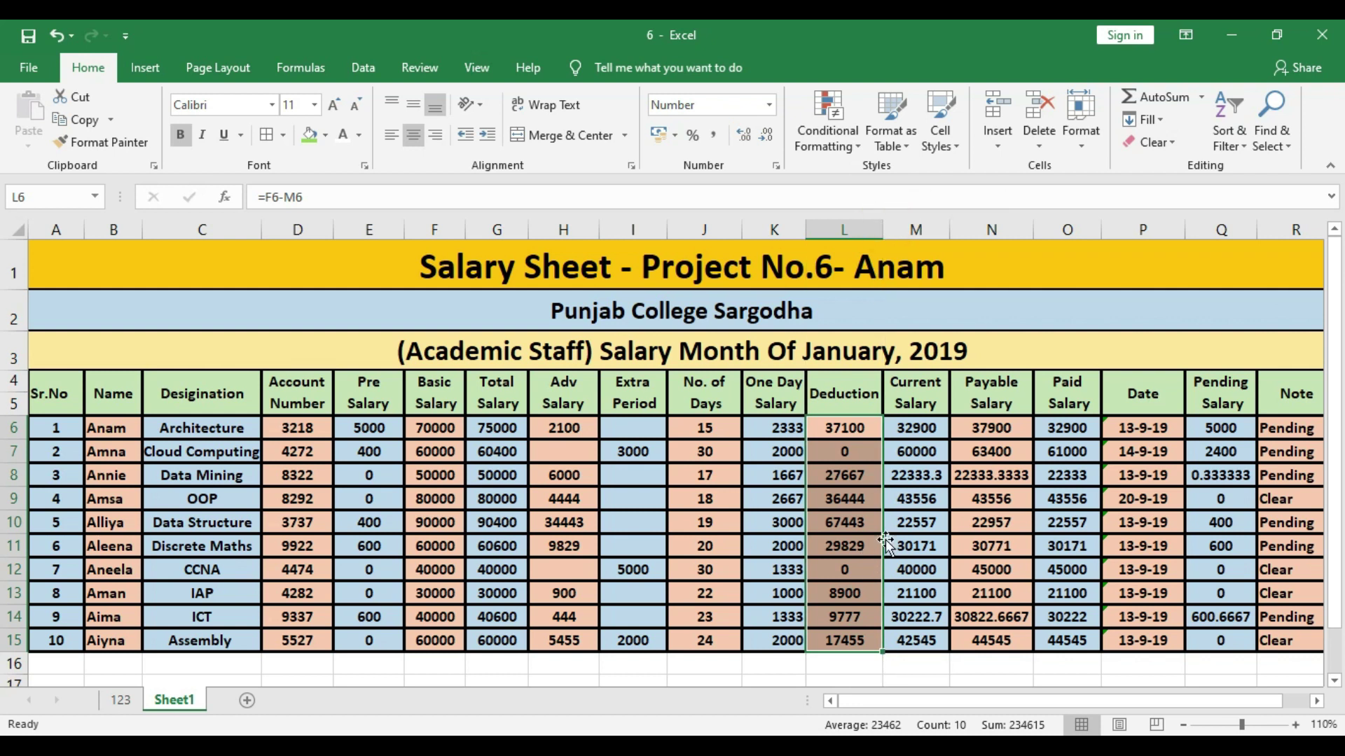
Step: Decrease the Current Salary values in M8 and M14 to zero decimal places
{"action": "left_click", "coordinate": [928, 475]}
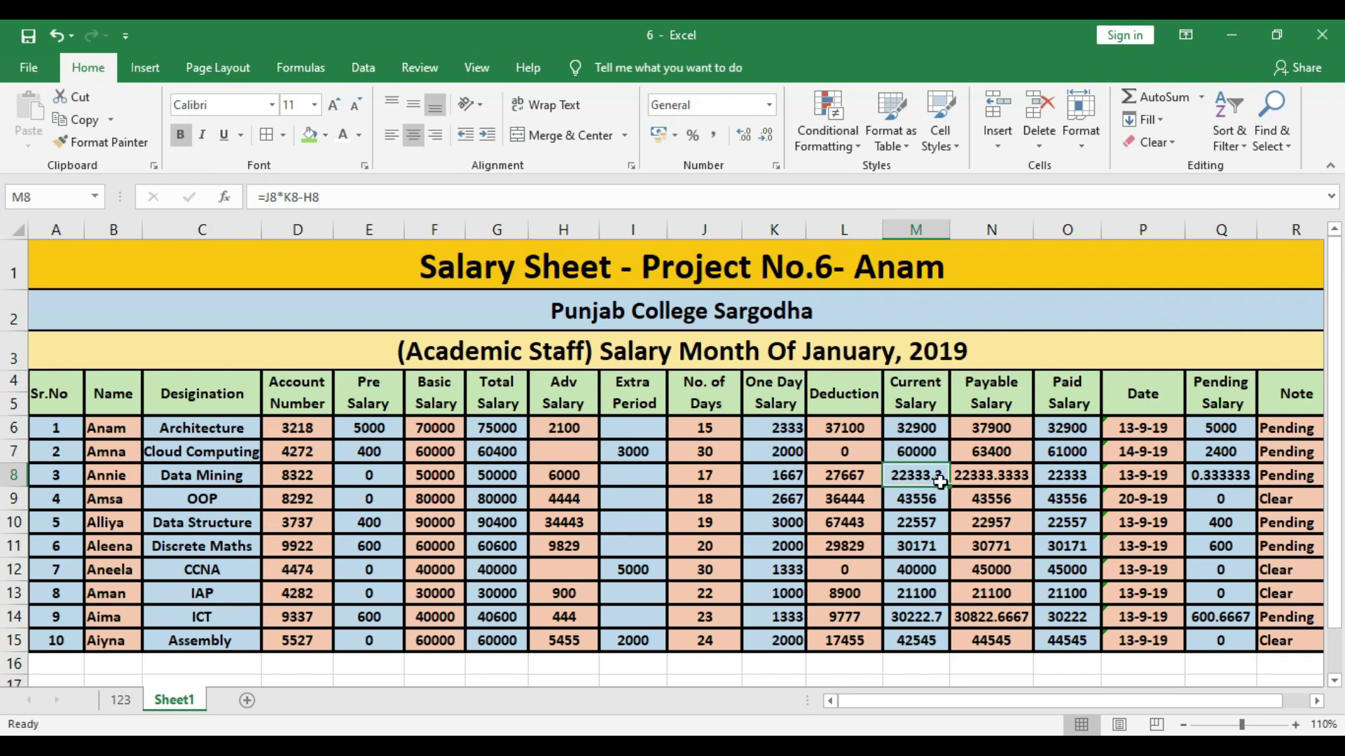
{"action": "left_click", "coordinate": [765, 137]}
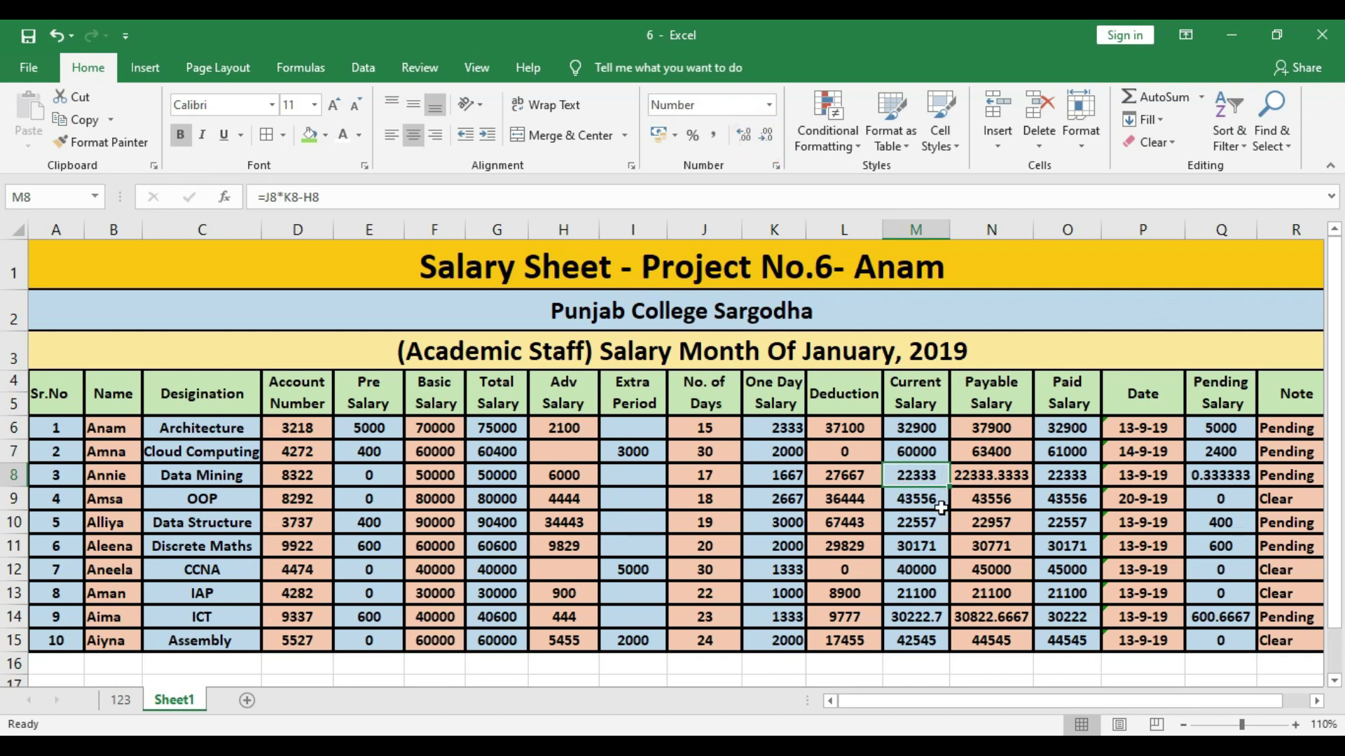
{"action": "left_click", "coordinate": [916, 616]}
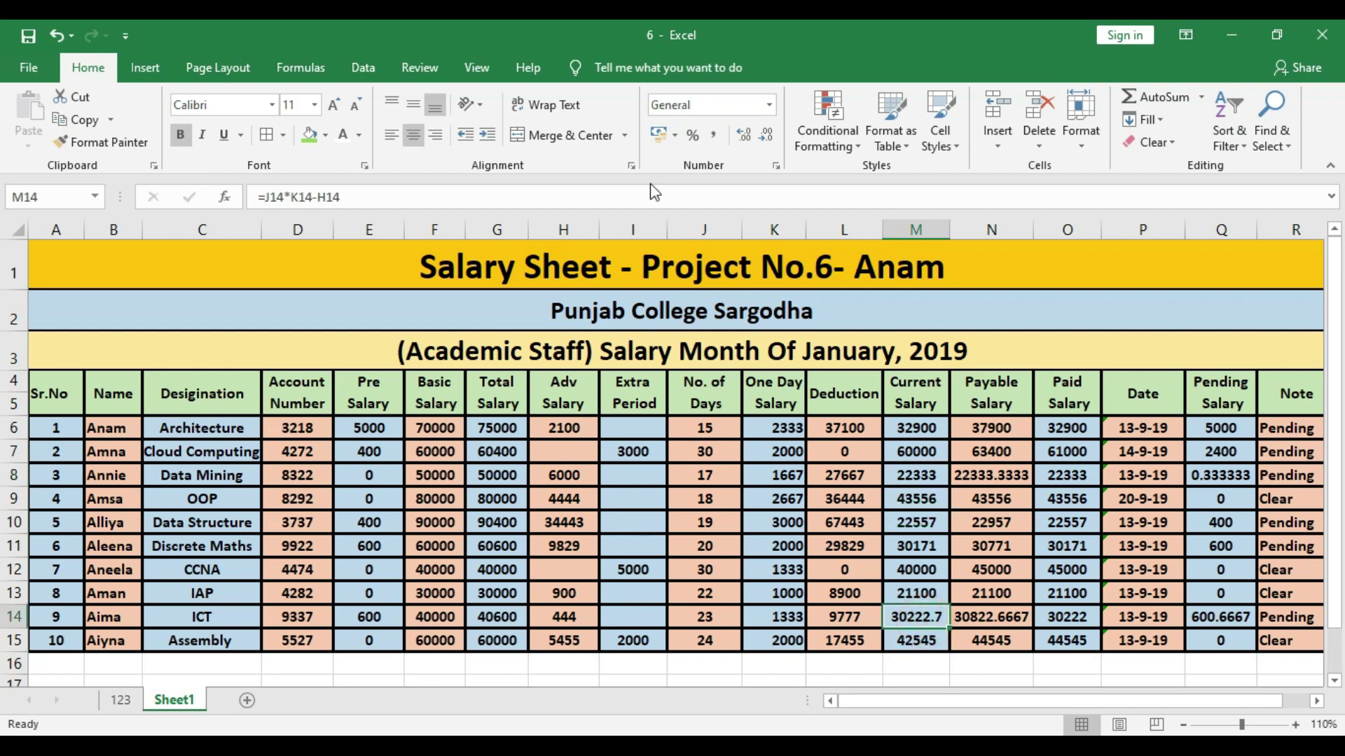
{"action": "left_click", "coordinate": [766, 135]}
{"action": "left_click", "coordinate": [914, 452]}
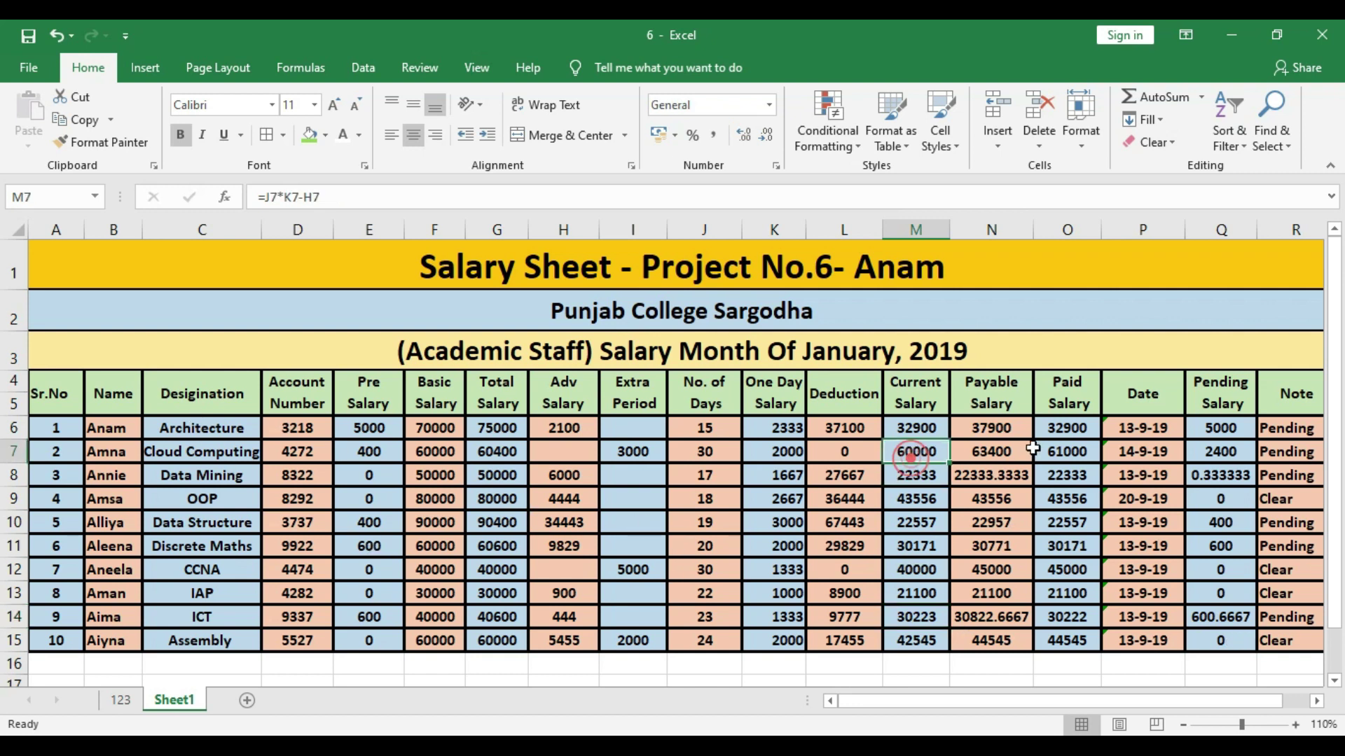
{"action": "left_click", "coordinate": [991, 451]}
{"action": "left_click", "coordinate": [991, 523]}
{"action": "left_click", "coordinate": [1143, 570]}
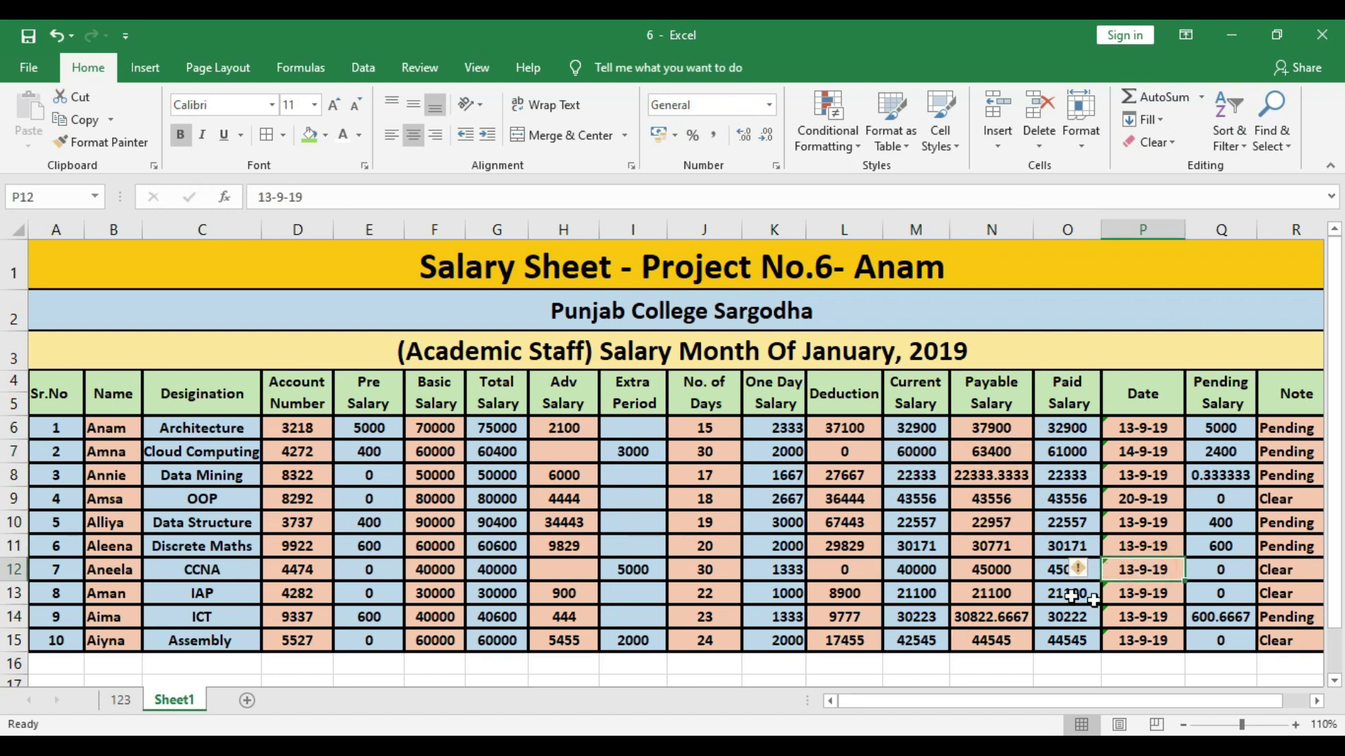
Step: Select the whole salary sheet and format all its cells as Number with 0 decimal places
{"action": "left_click_drag", "start_coordinate": [1262, 700], "coordinate": [1287, 699]}
{"action": "left_click_drag", "start_coordinate": [1219, 640], "coordinate": [85, 350]}
{"action": "left_click", "coordinate": [20, 231]}
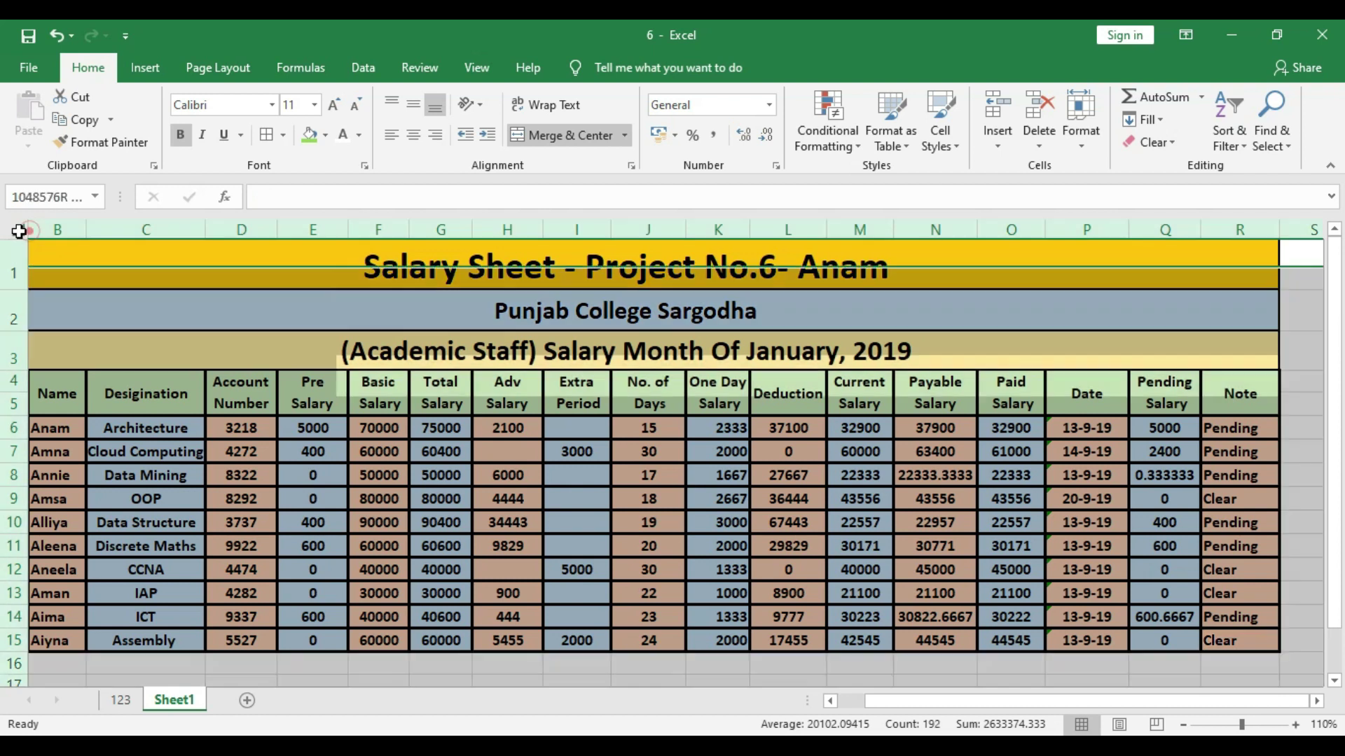
{"action": "right_click", "coordinate": [732, 591]}
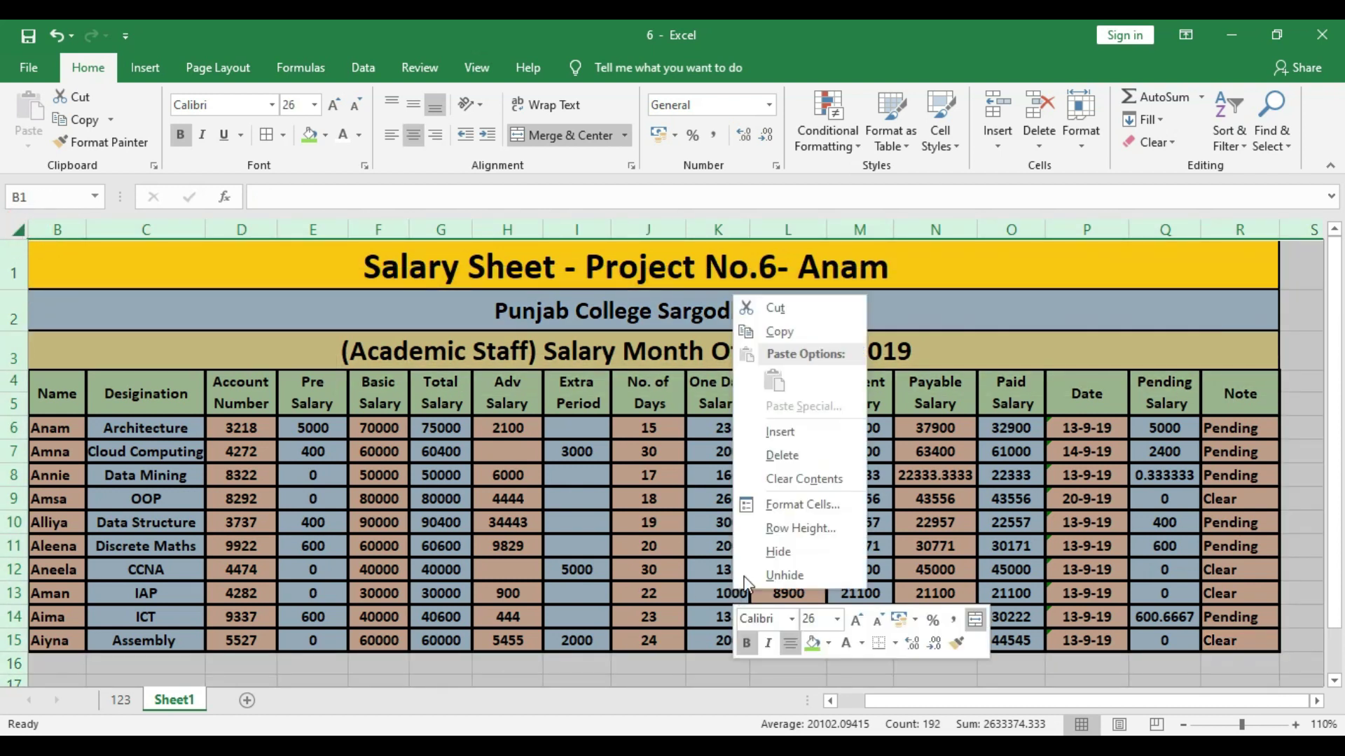
{"action": "left_click", "coordinate": [773, 515]}
{"action": "left_click", "coordinate": [550, 357]}
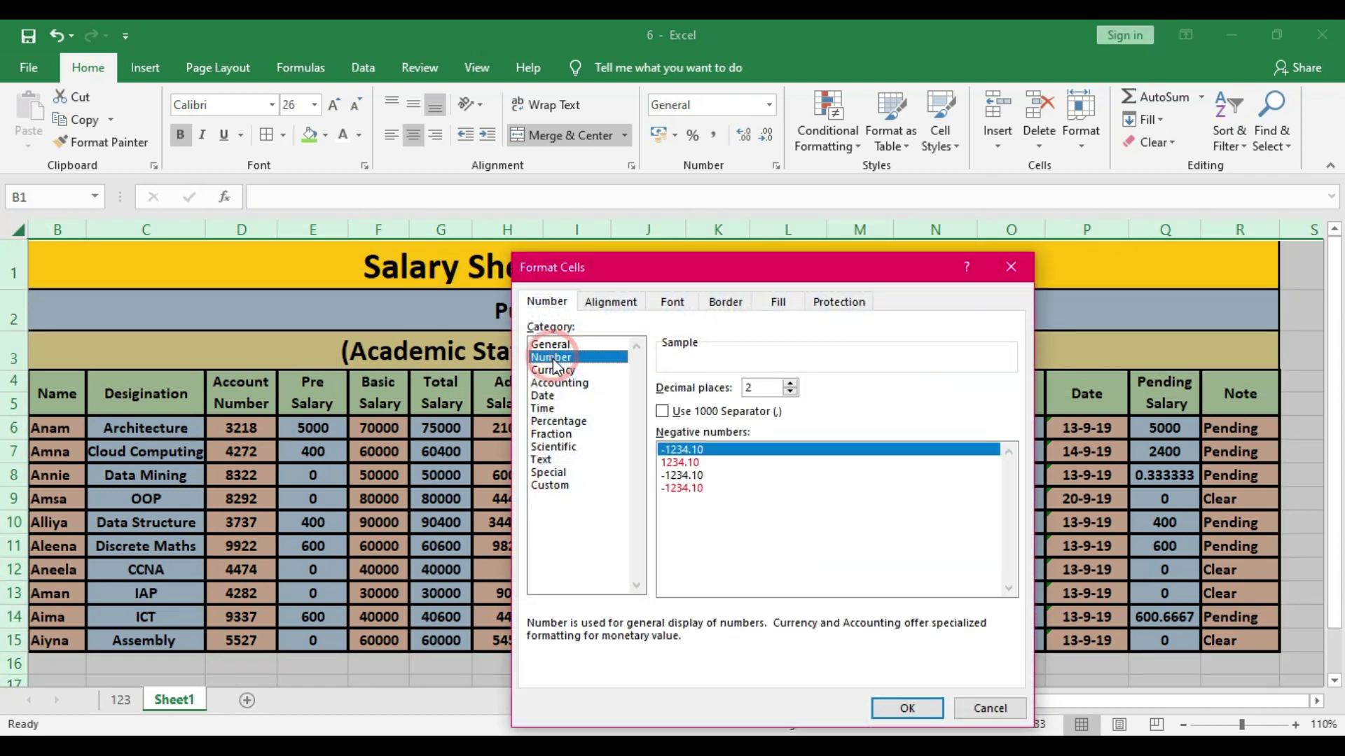
{"action": "left_click", "coordinate": [791, 393]}
{"action": "left_click", "coordinate": [791, 393]}
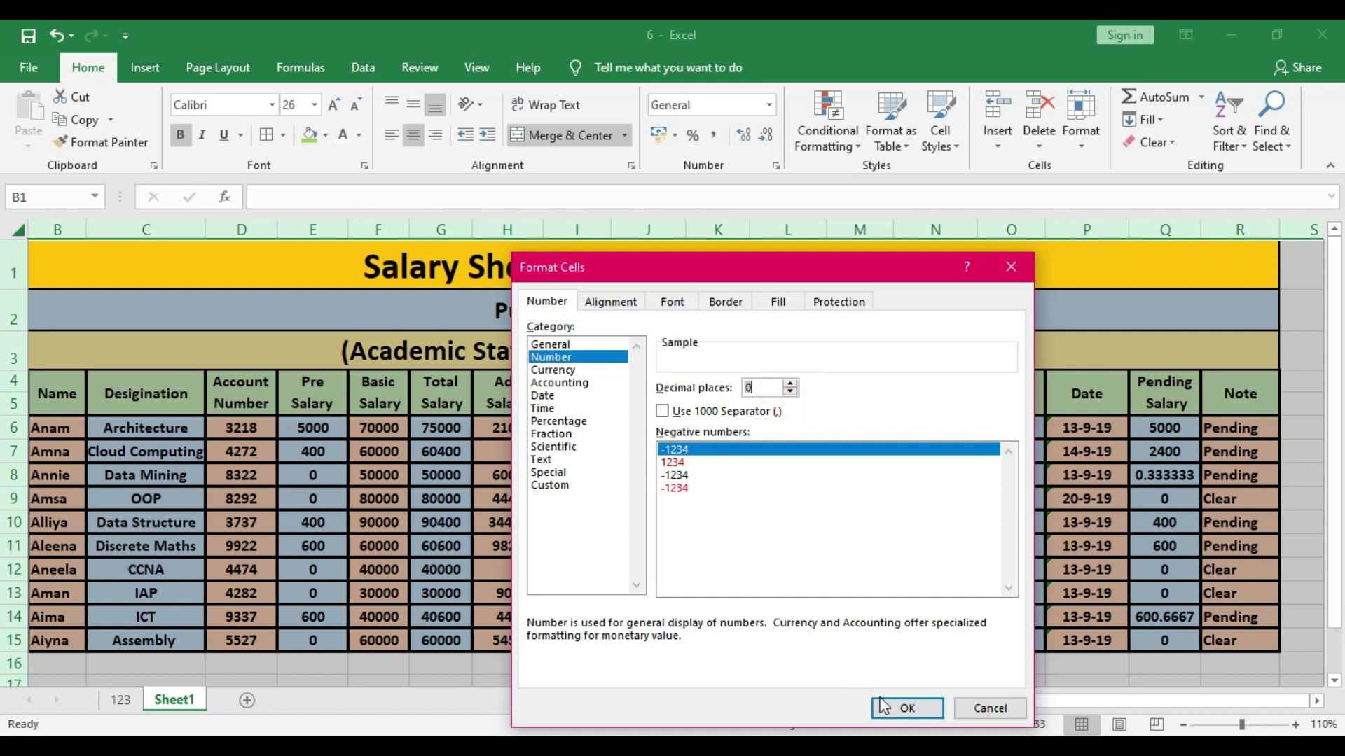
{"action": "left_click", "coordinate": [906, 708]}
{"action": "left_click", "coordinate": [896, 547]}
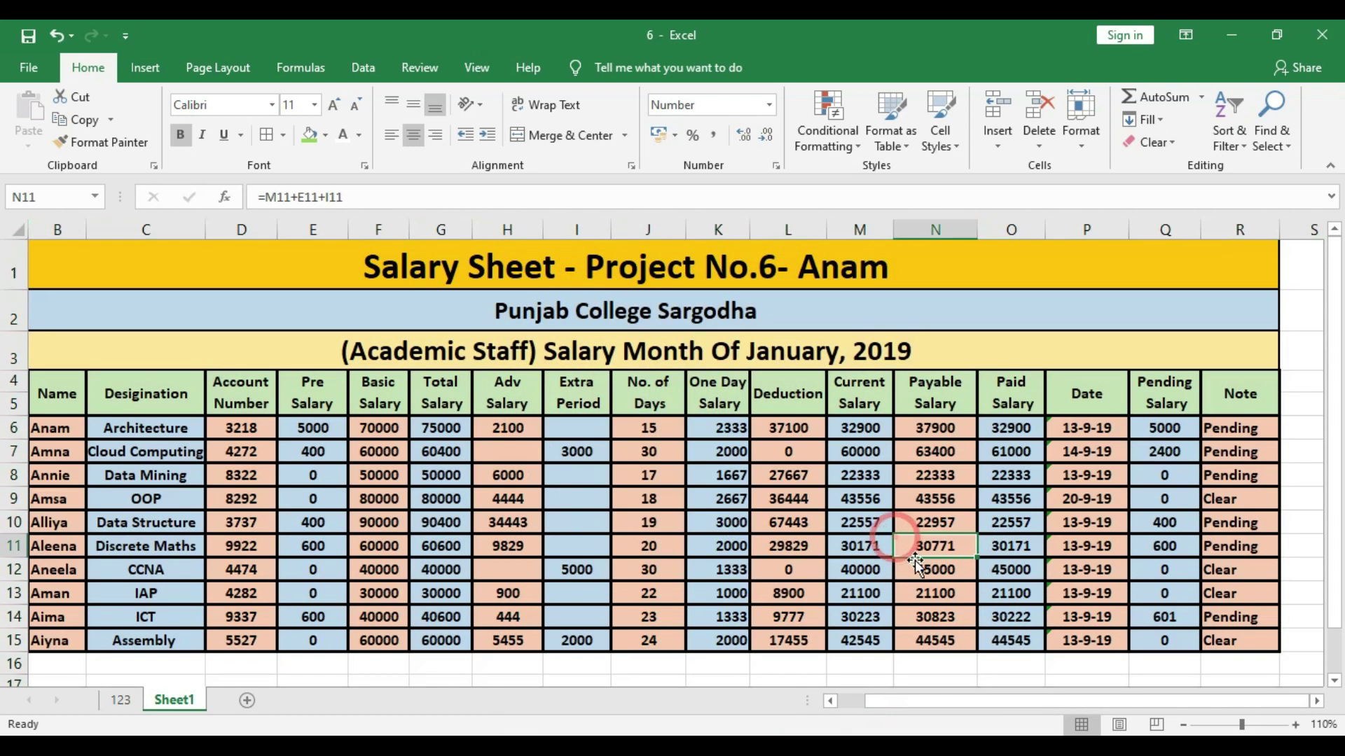
Step: Increase the Number format of the entire salary sheet to 1 decimal place in Format Cells
{"action": "left_click", "coordinate": [13, 230]}
{"action": "left_click", "coordinate": [76, 267]}
{"action": "left_click", "coordinate": [12, 230]}
{"action": "right_click", "coordinate": [622, 448]}
{"action": "left_click", "coordinate": [675, 367]}
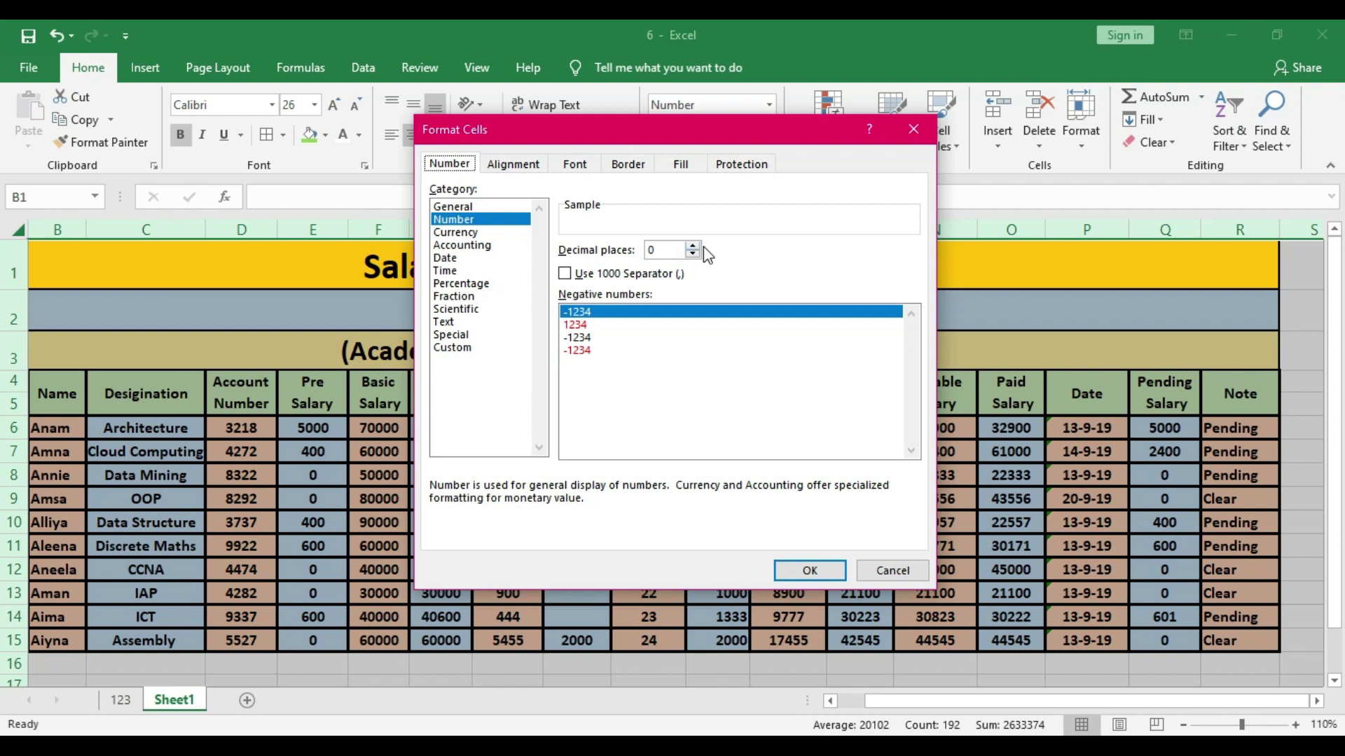
{"action": "left_click", "coordinate": [693, 247]}
{"action": "left_click", "coordinate": [809, 571]}
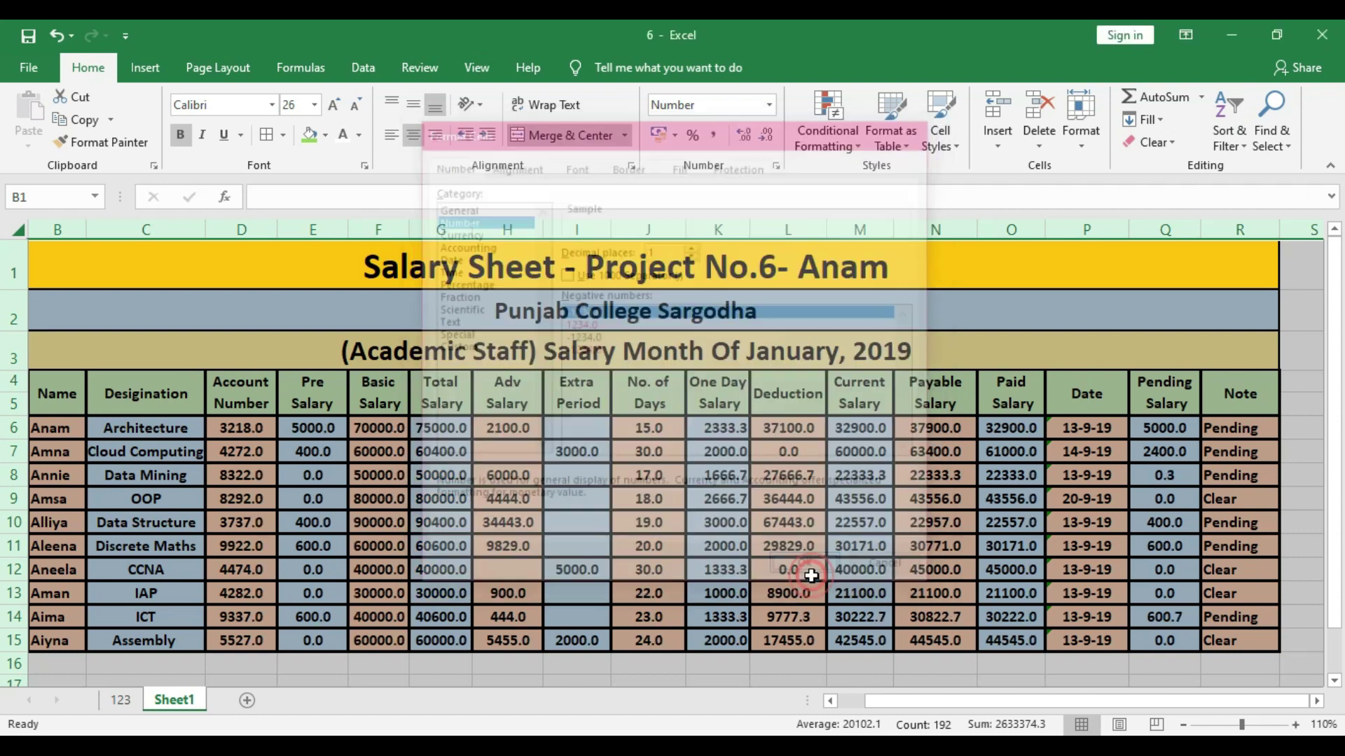
{"action": "left_click", "coordinate": [527, 498]}
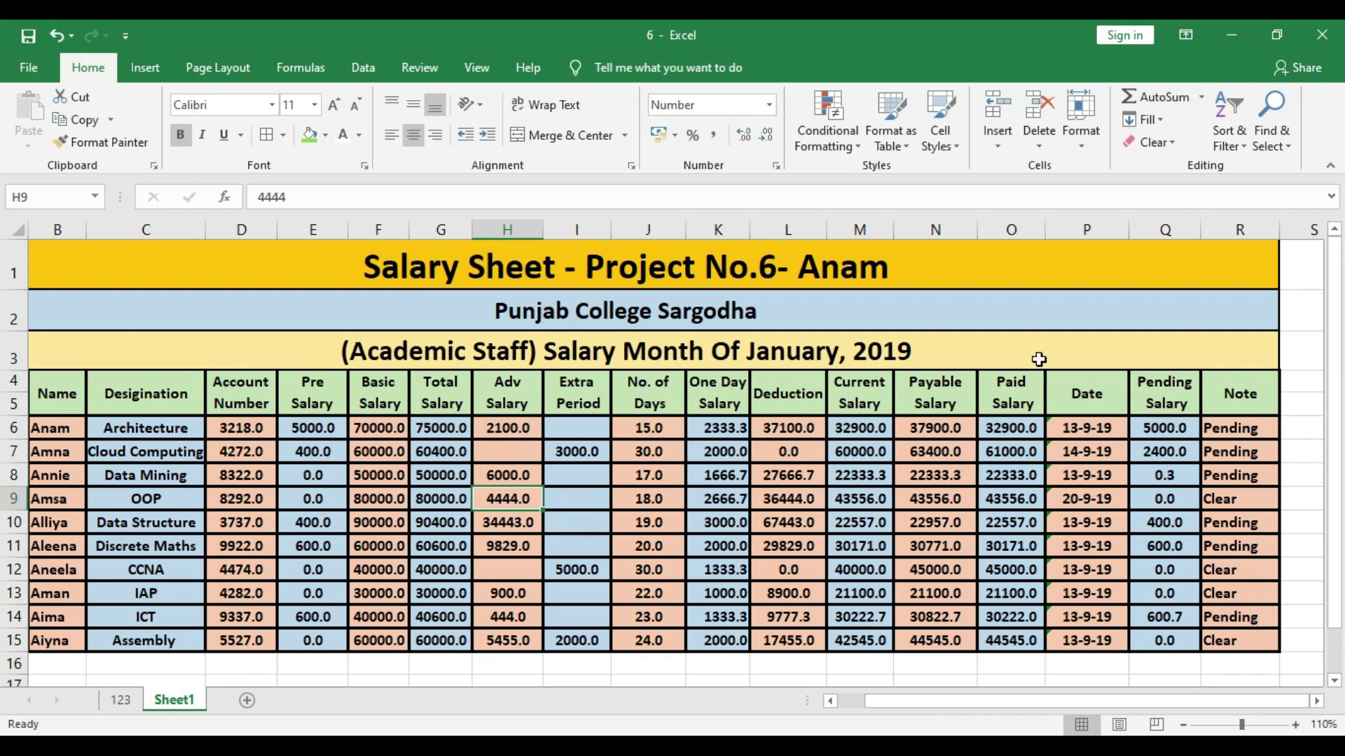
Step: Set the Number format of the entire salary sheet back to 0 decimal places
{"action": "left_click", "coordinate": [14, 228]}
{"action": "right_click", "coordinate": [660, 451]}
{"action": "left_click", "coordinate": [728, 366]}
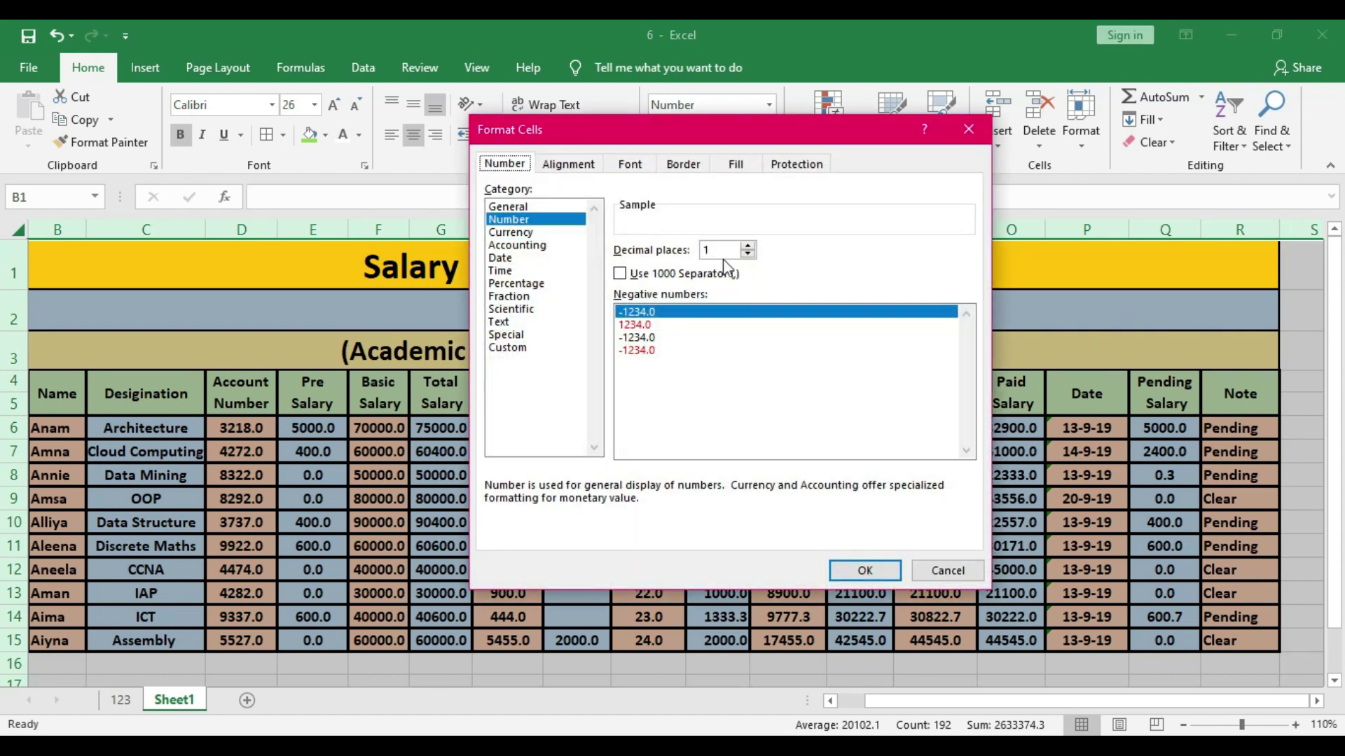
{"action": "left_click", "coordinate": [748, 254]}
{"action": "left_click", "coordinate": [863, 571]}
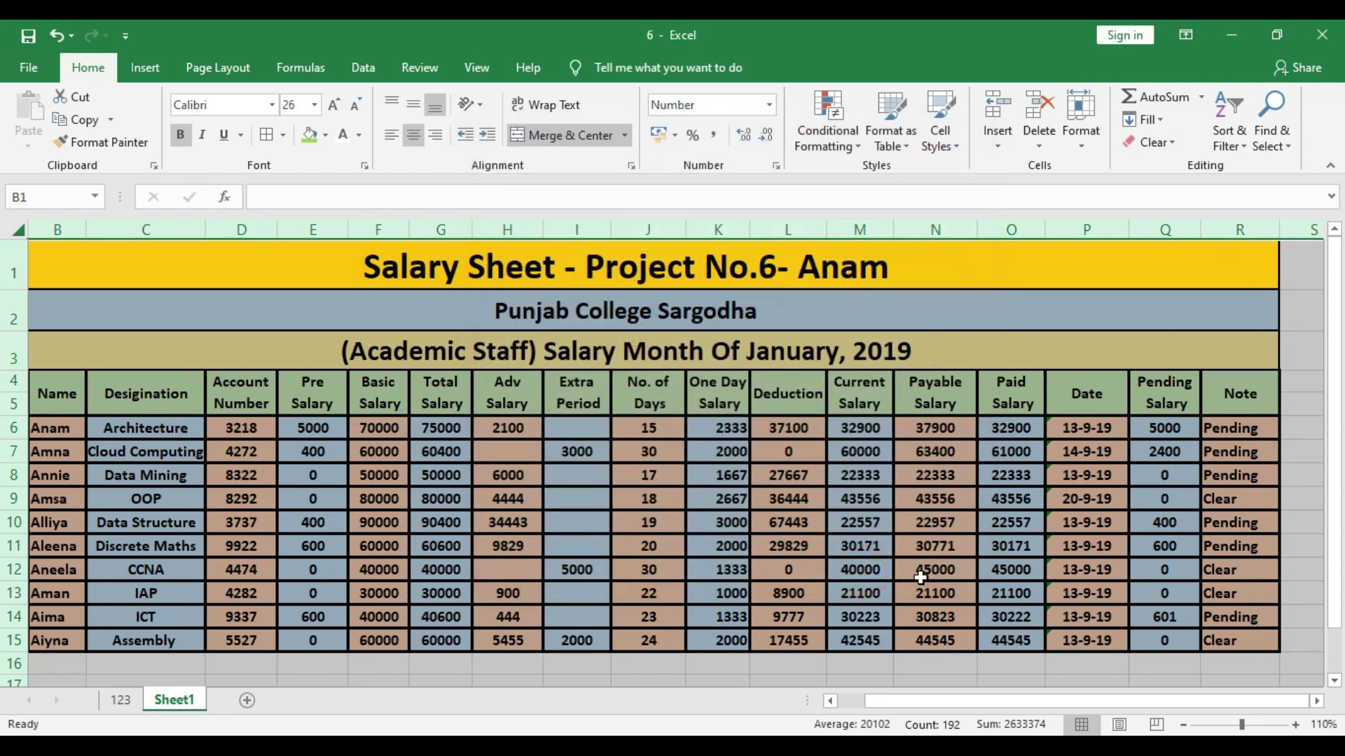
Step: Return to the worksheet 123 and select the empty cell J5 beside the table
{"action": "left_click", "coordinate": [1005, 570]}
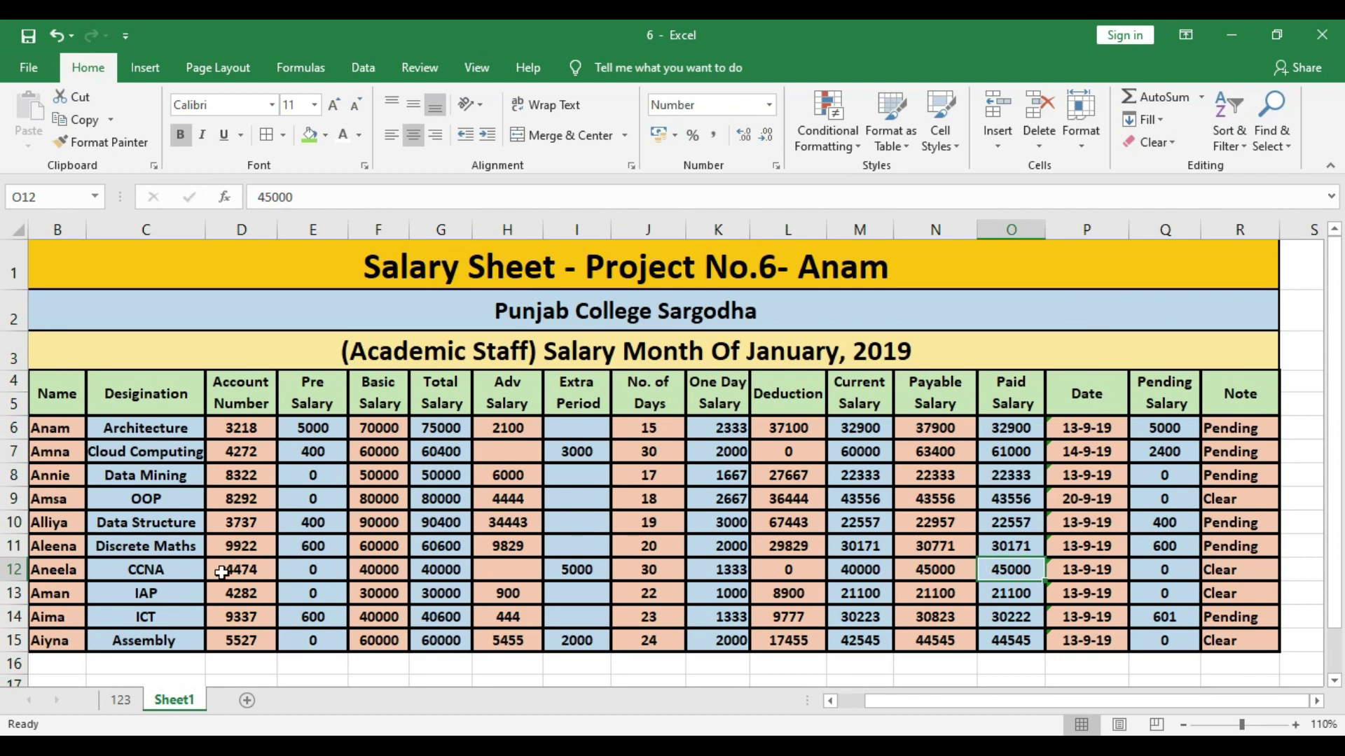
{"action": "left_click", "coordinate": [122, 702]}
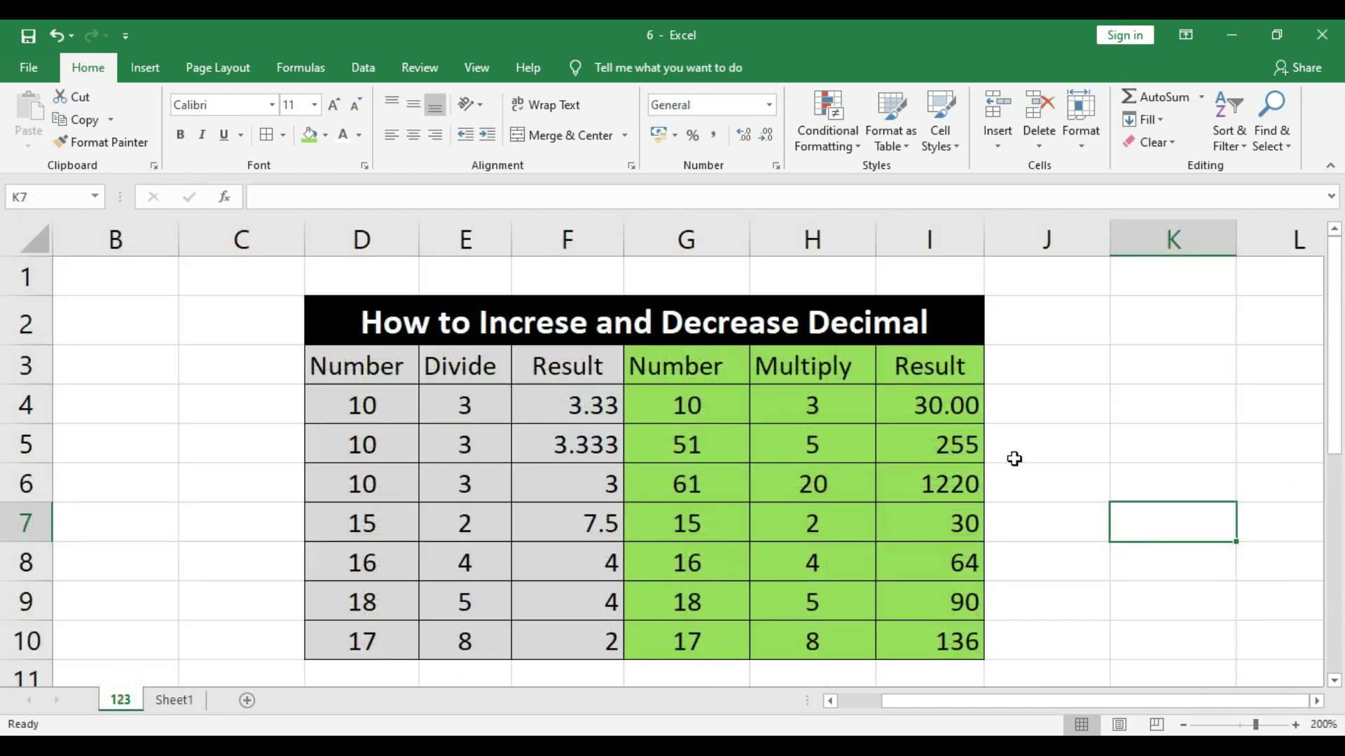
{"action": "left_click", "coordinate": [1049, 430]}
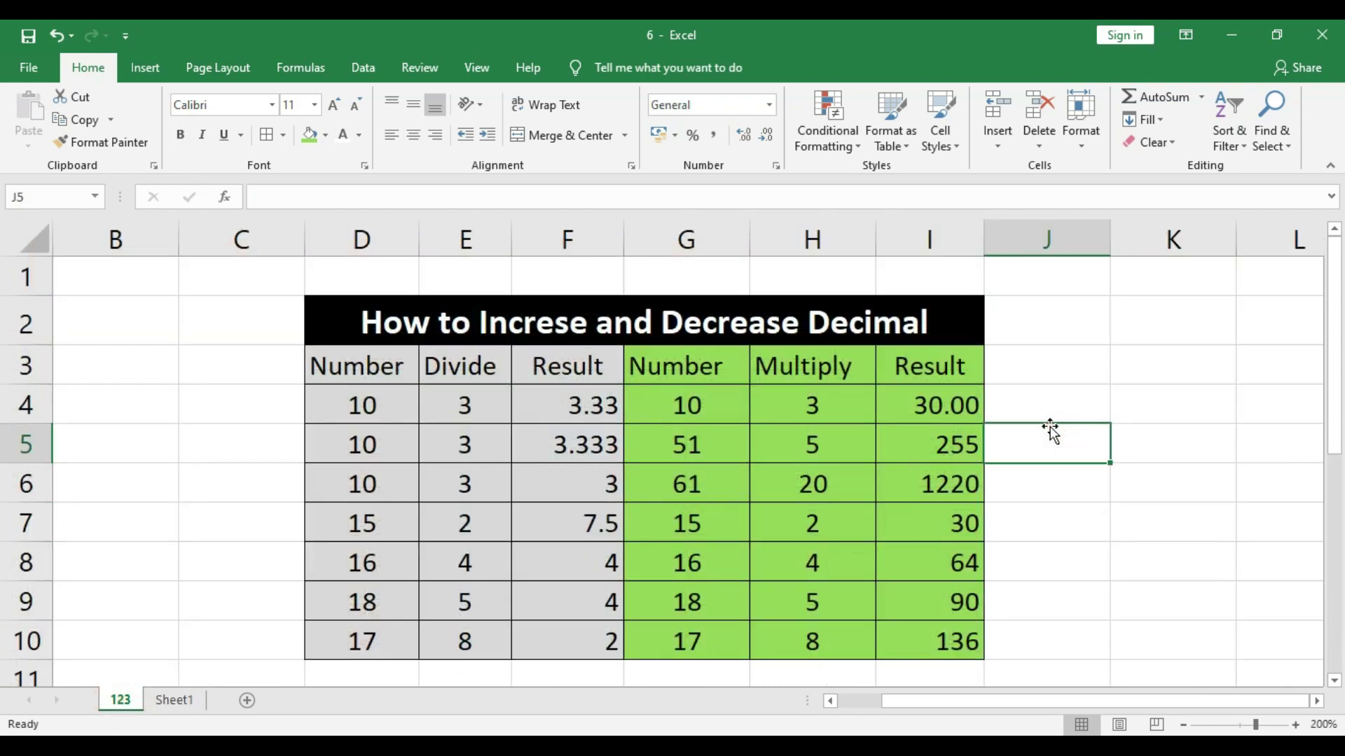